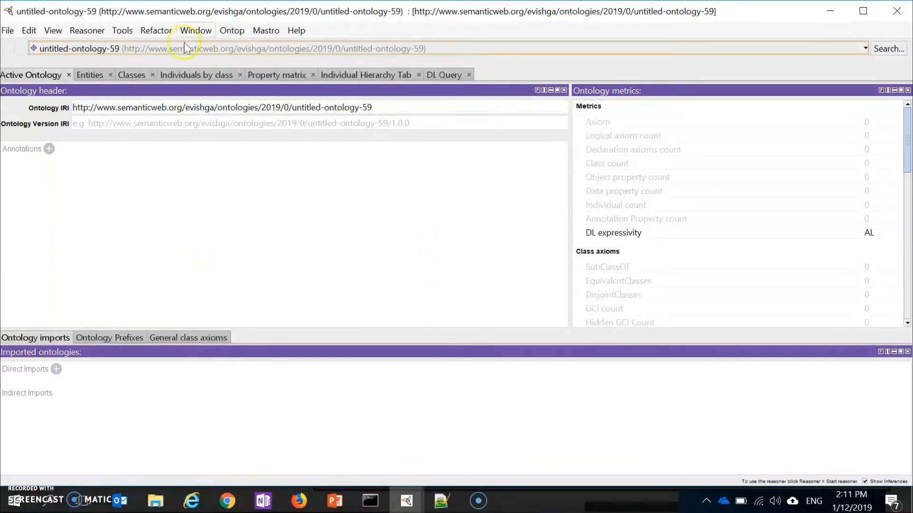
- Display the ontology's class hierarchy and check the list of workspace tabs that can be shown
click(133, 75)
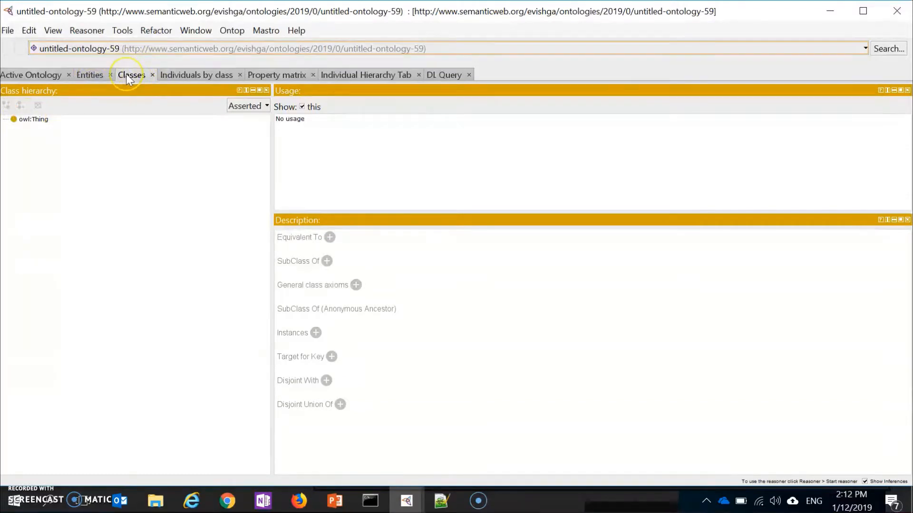
click(202, 37)
mouse_move(212, 67)
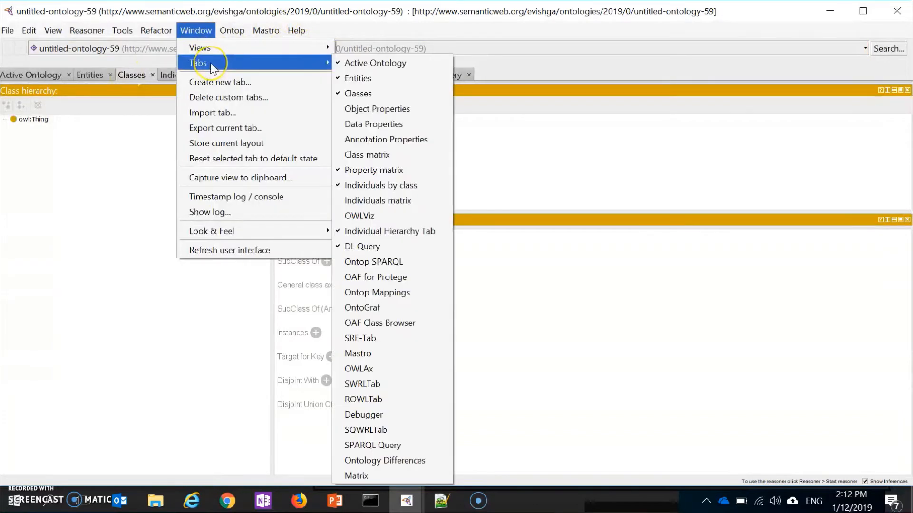
click(320, 63)
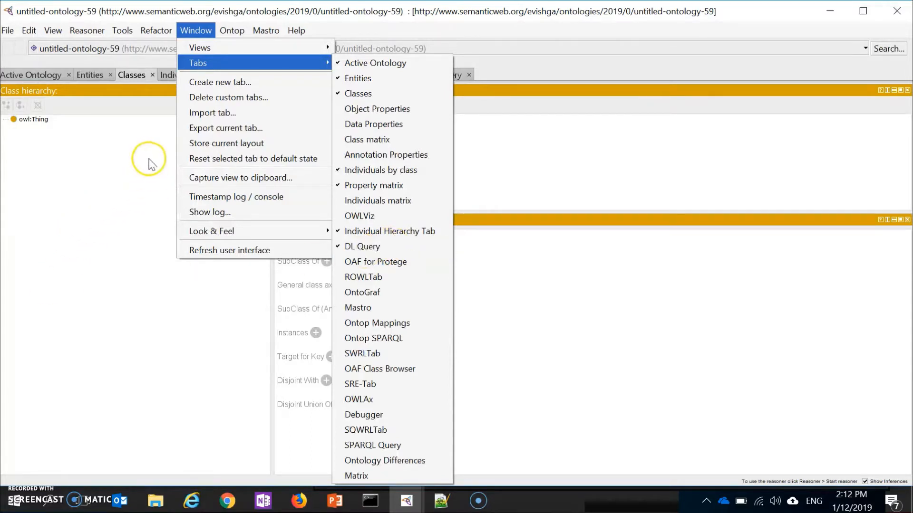
click(68, 130)
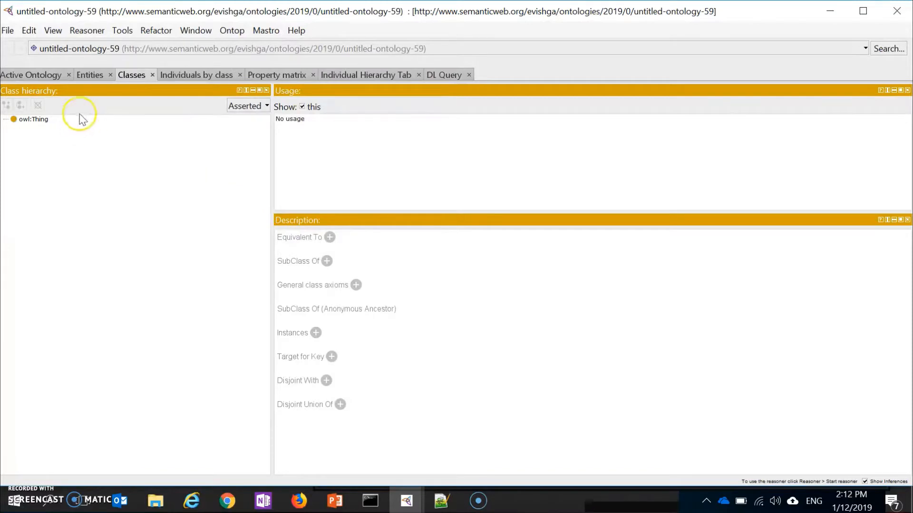
- Create a class hierarchy under owl:Thing from the DomainThing and ValuePartition outline copied from Notepad++, making sibling classes disjoint
click(40, 122)
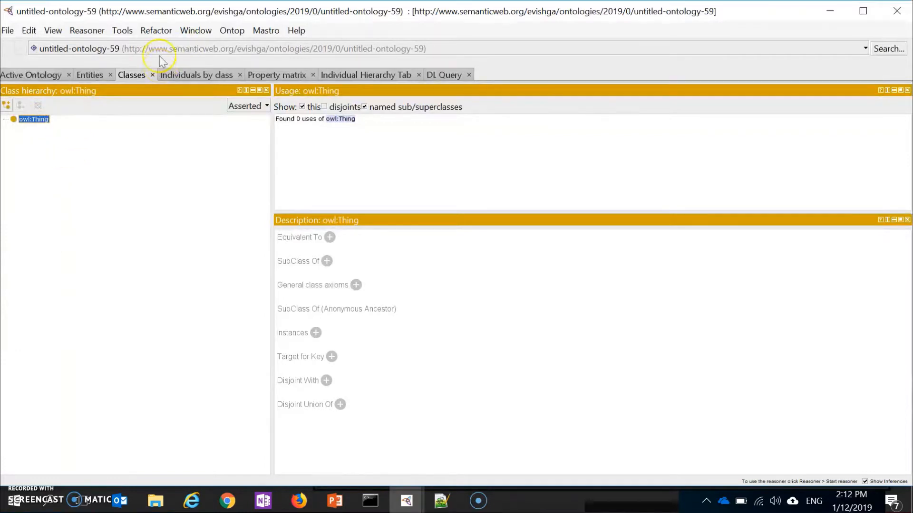
click(120, 36)
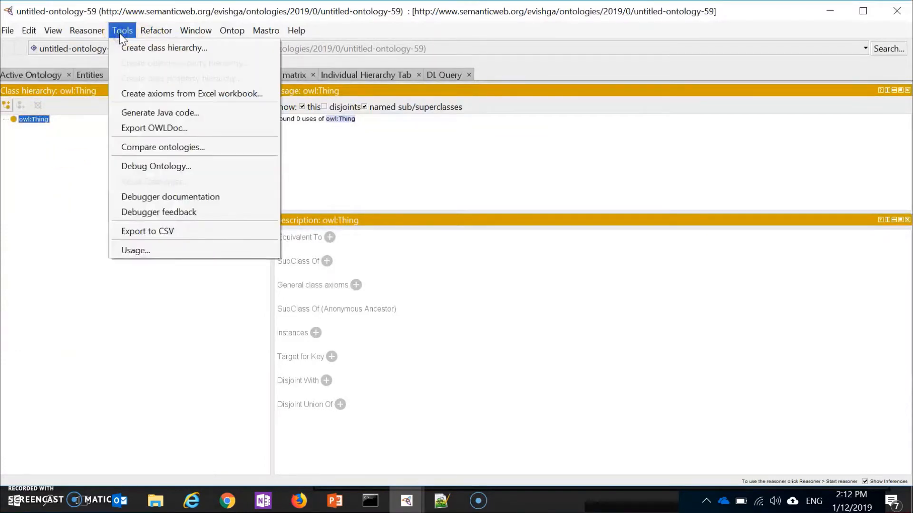
click(131, 48)
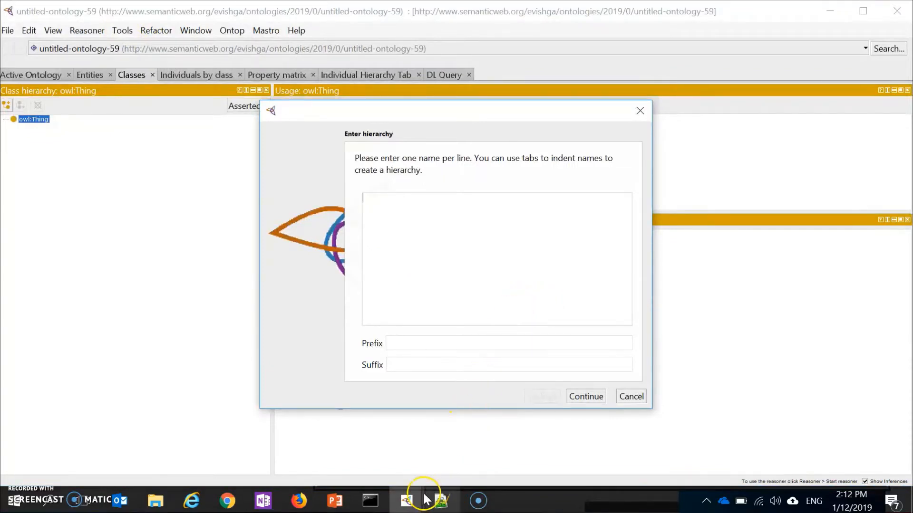
click(441, 501)
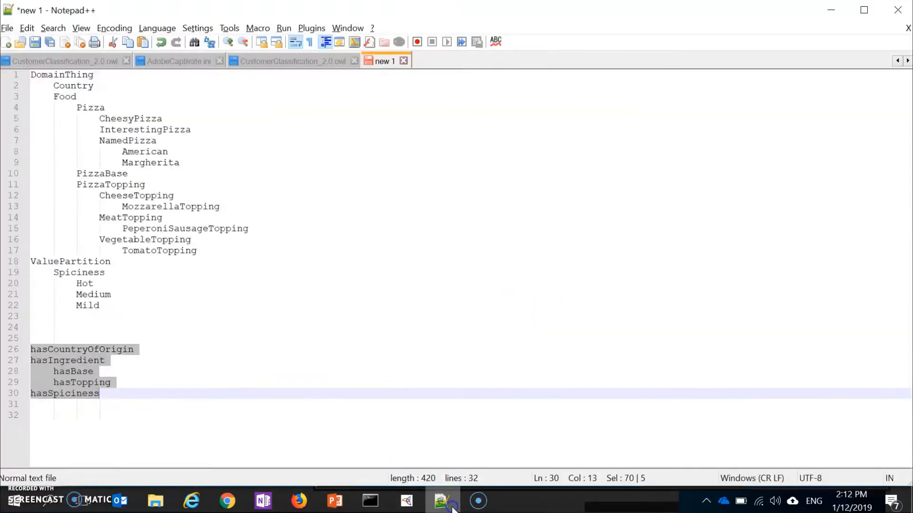
drag(105, 305, 29, 74)
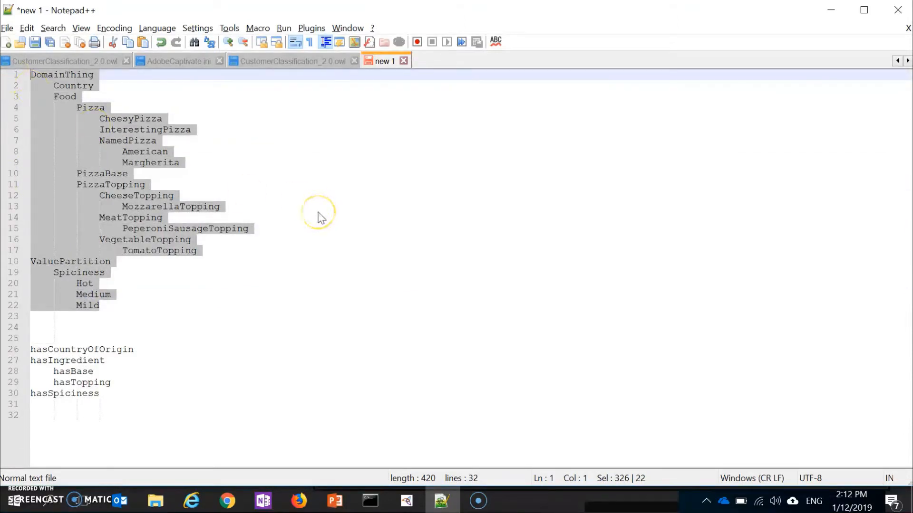
key(alt+Tab)
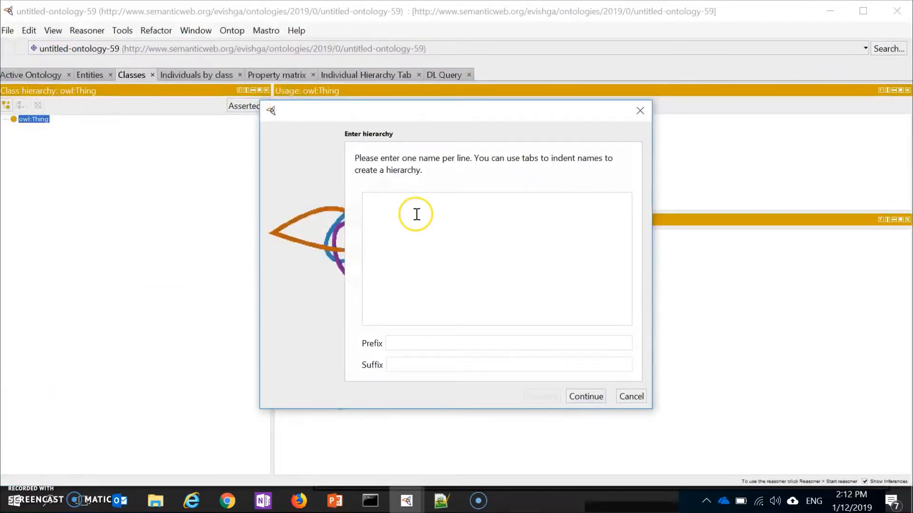
key(ctrl+v)
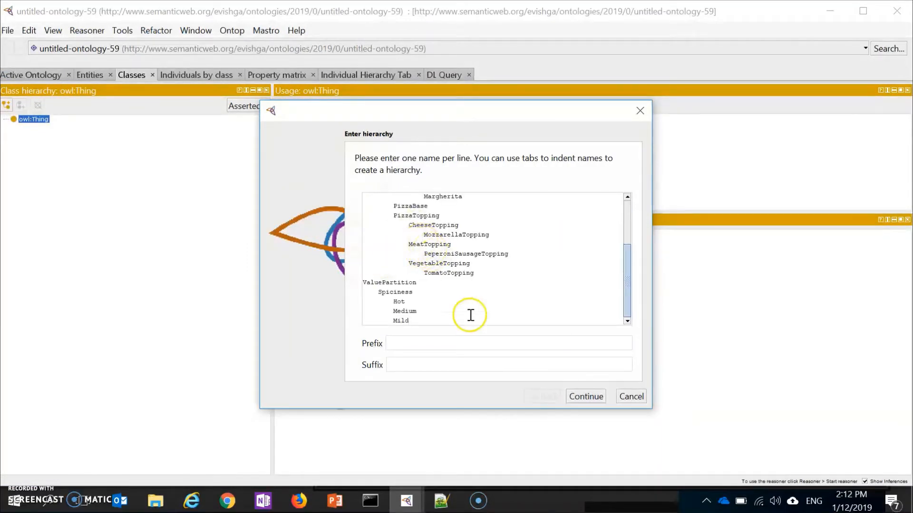
click(599, 398)
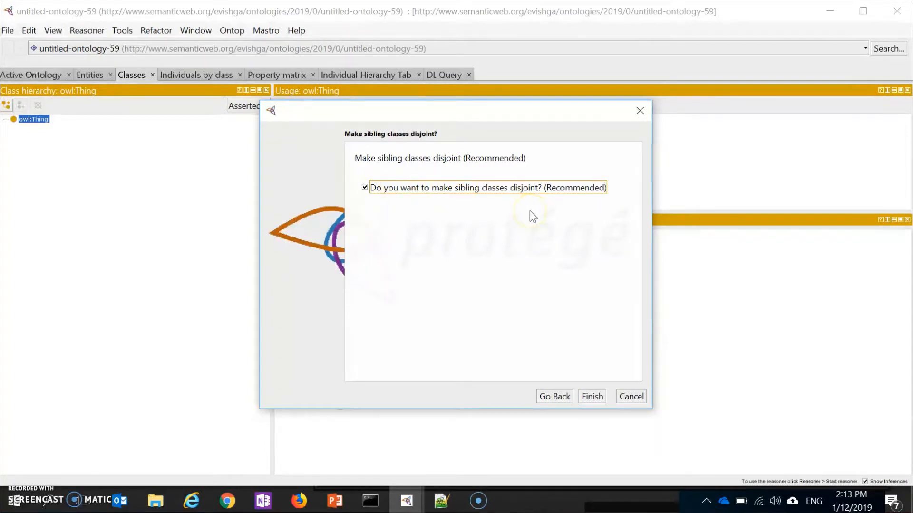
click(592, 399)
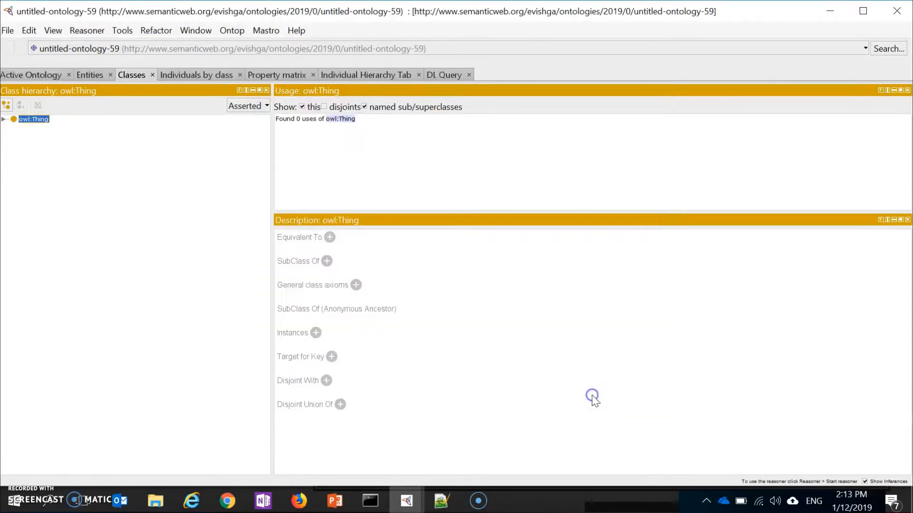
- Expand all branches of the class hierarchy under DomainThing and ValuePartition to examine the created subclasses
click(4, 119)
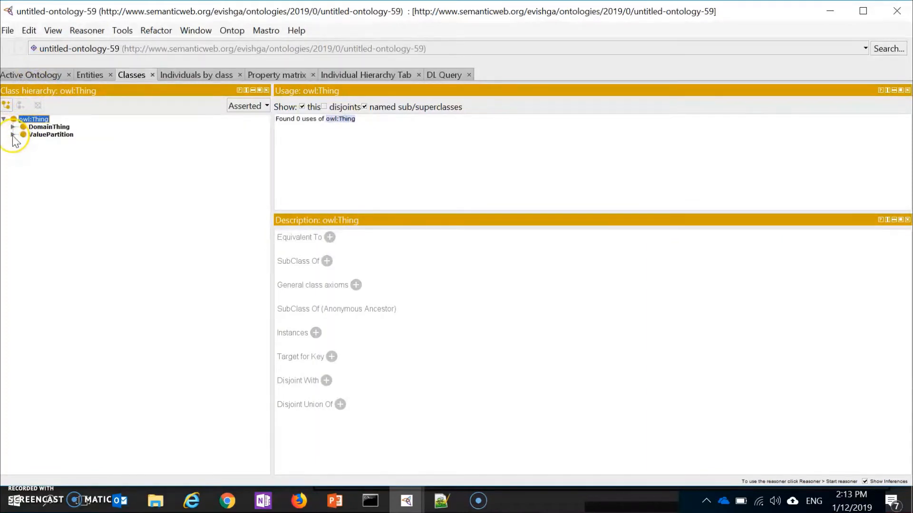
click(13, 135)
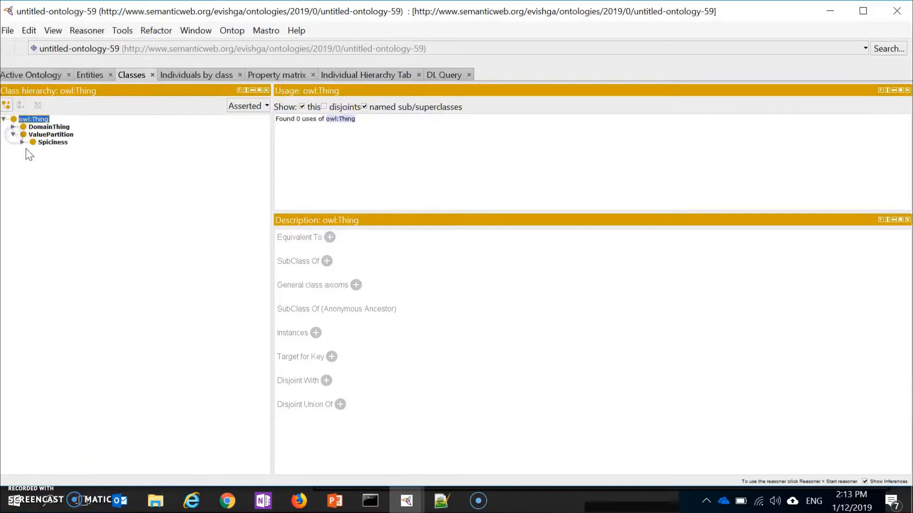
click(23, 142)
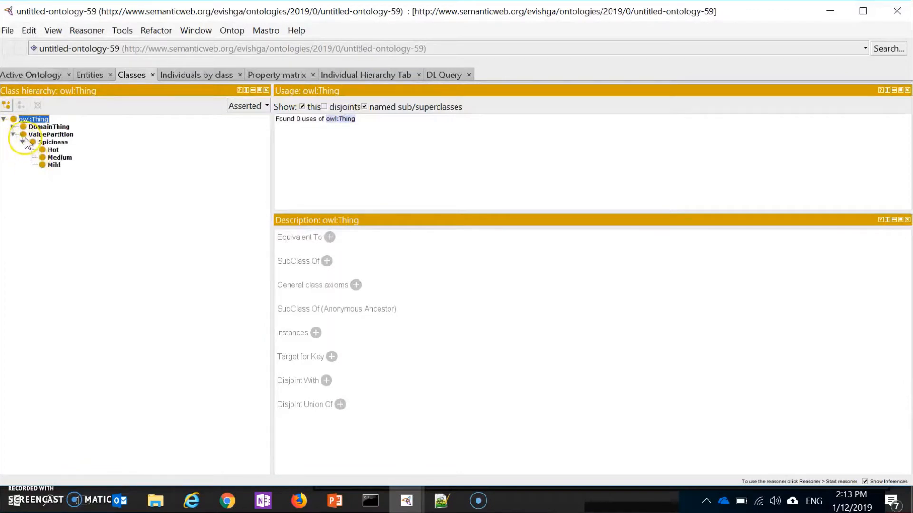
click(13, 127)
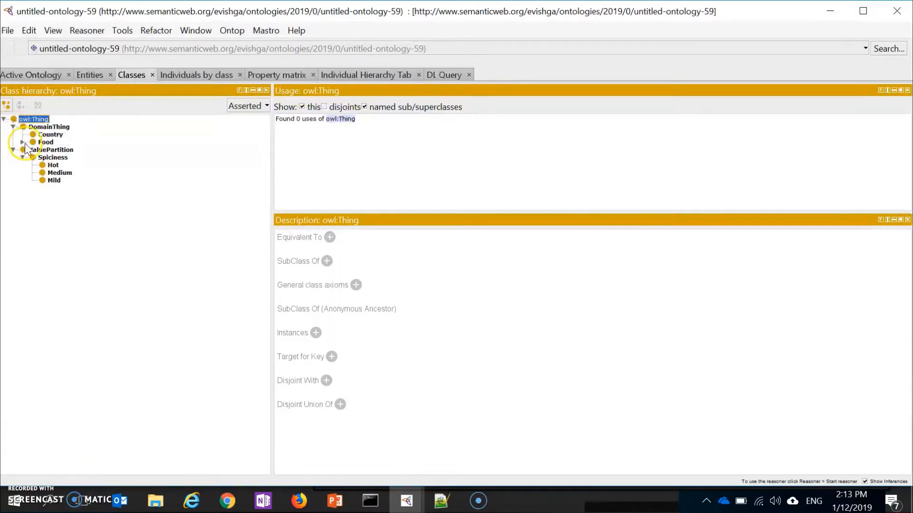
click(23, 142)
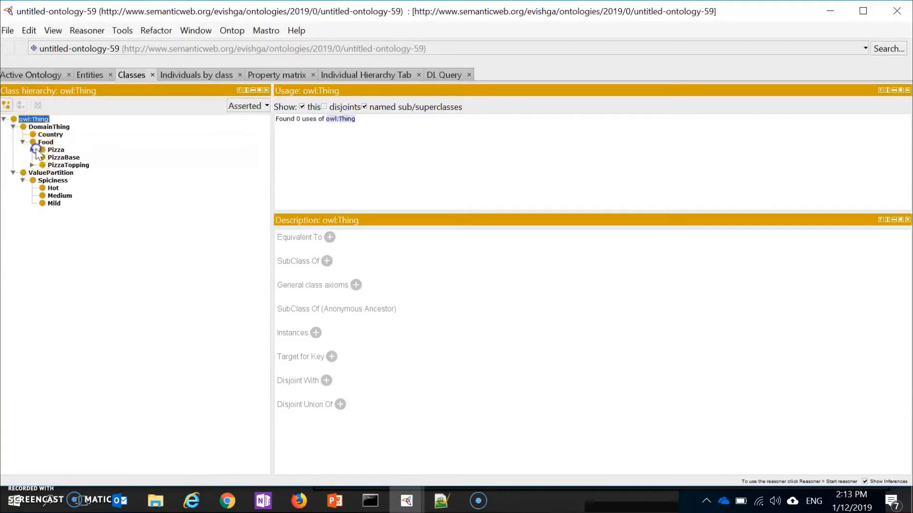
click(32, 149)
click(41, 173)
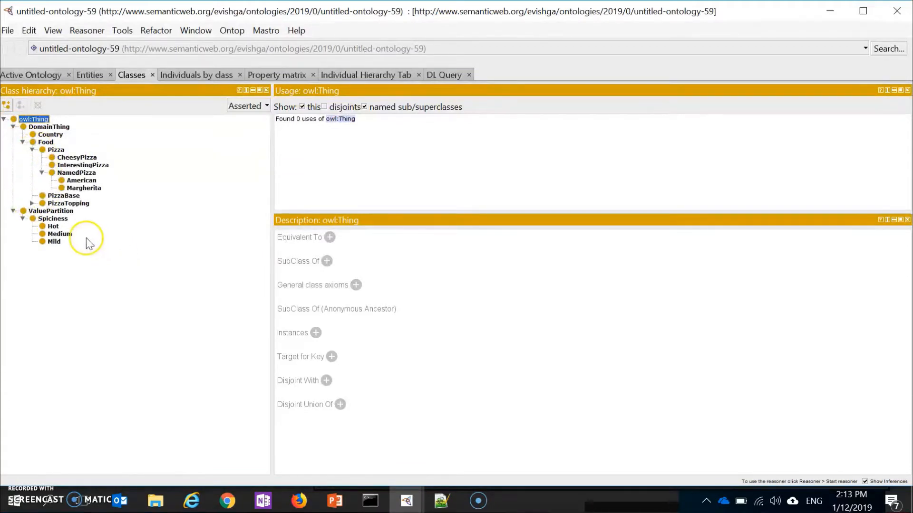
click(32, 204)
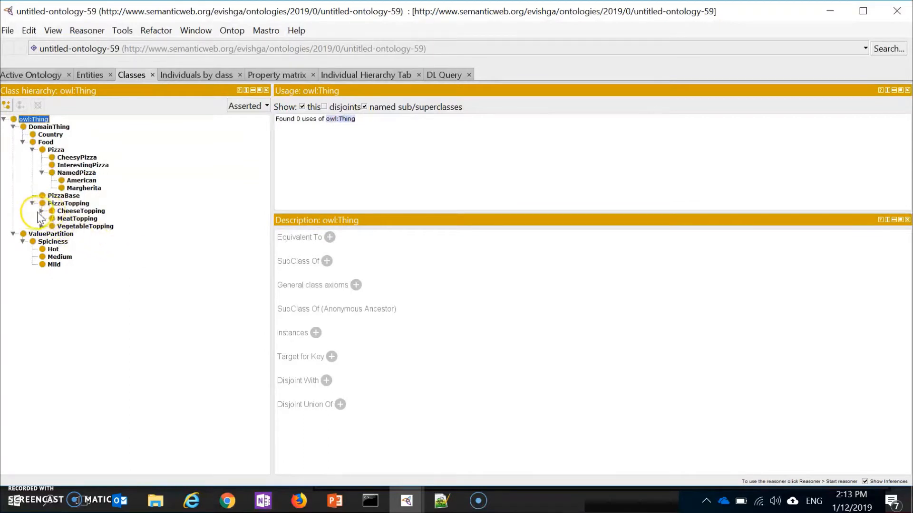
click(41, 211)
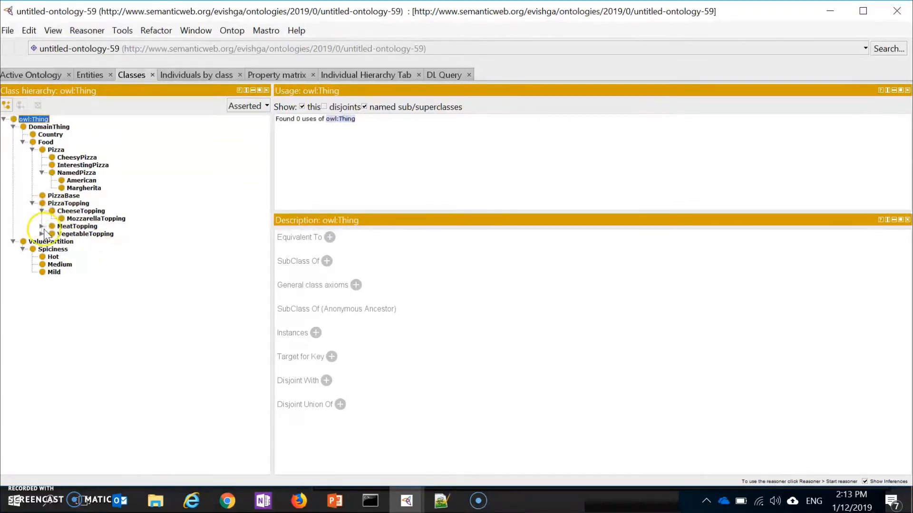
click(41, 226)
click(42, 242)
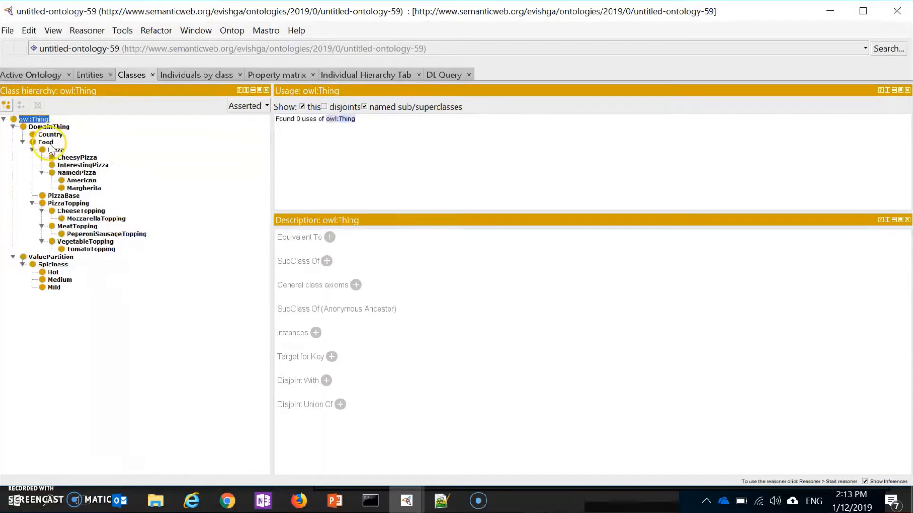
- Remove the disjointness of CheesyPizza with NamedPizza and InterestingPizza, and that of American with Margherita
click(75, 156)
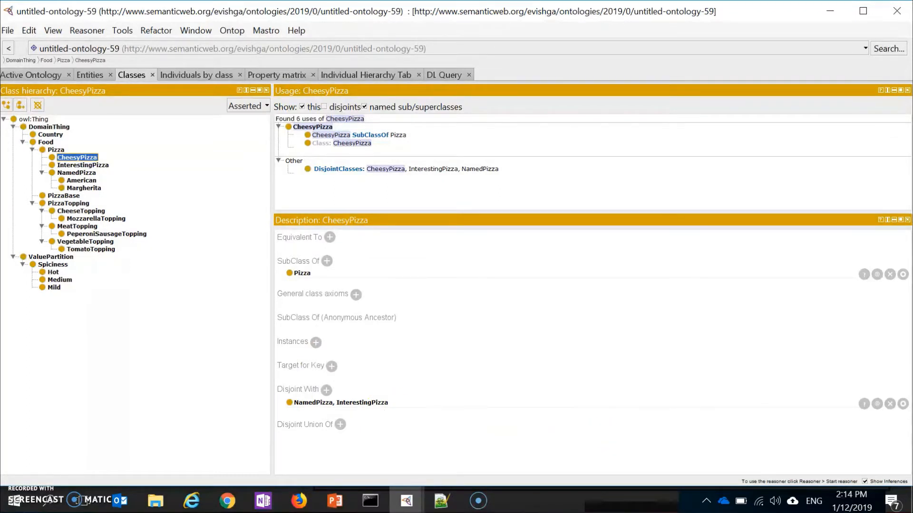
click(889, 404)
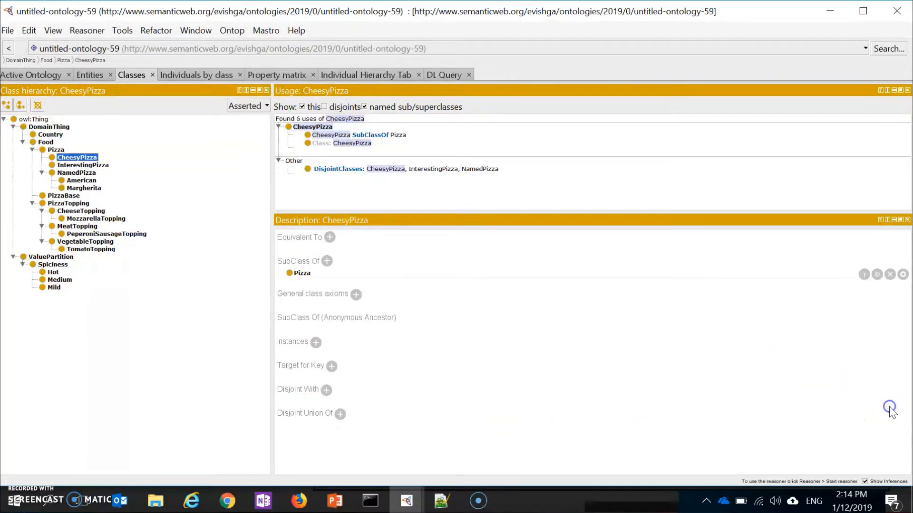
click(70, 166)
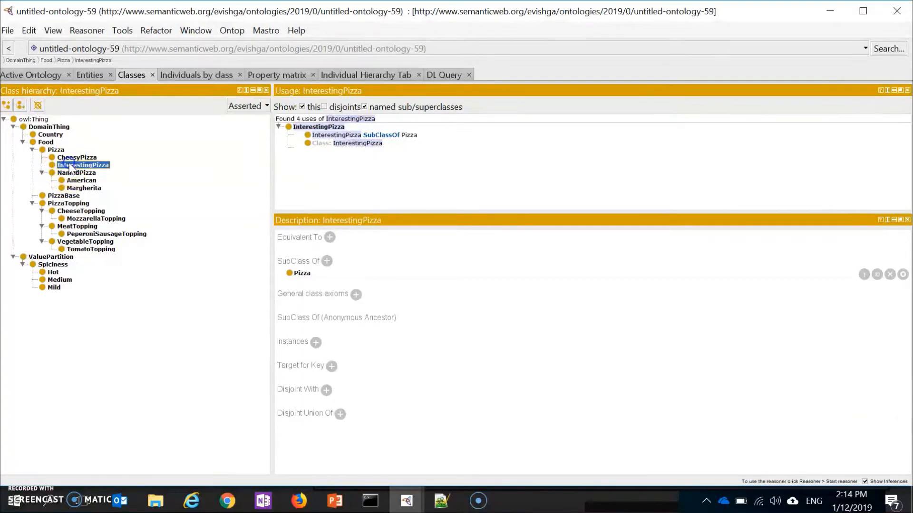
drag(71, 167, 71, 169)
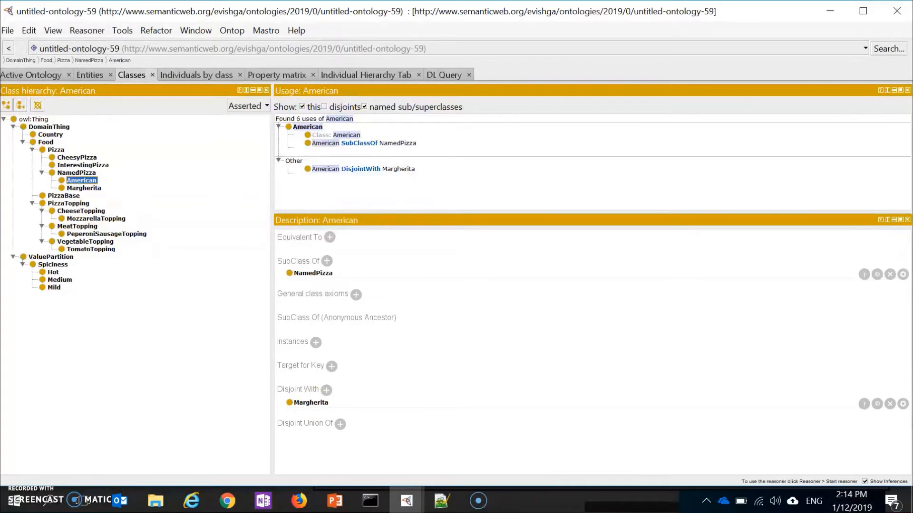
click(890, 403)
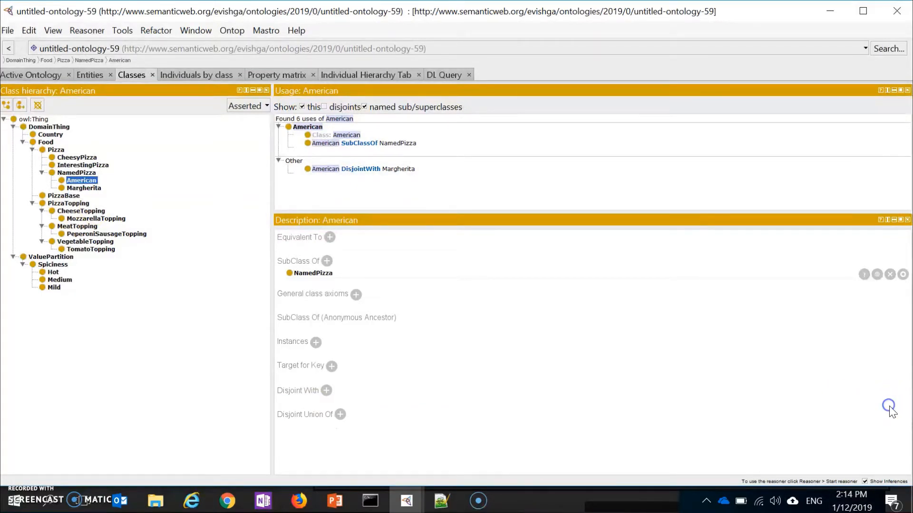
- Check the disjoint classes of PizzaBase, Pizza and PizzaTopping, and remove CheeseTopping's disjointness with MeatTopping and VegetableTopping
click(64, 196)
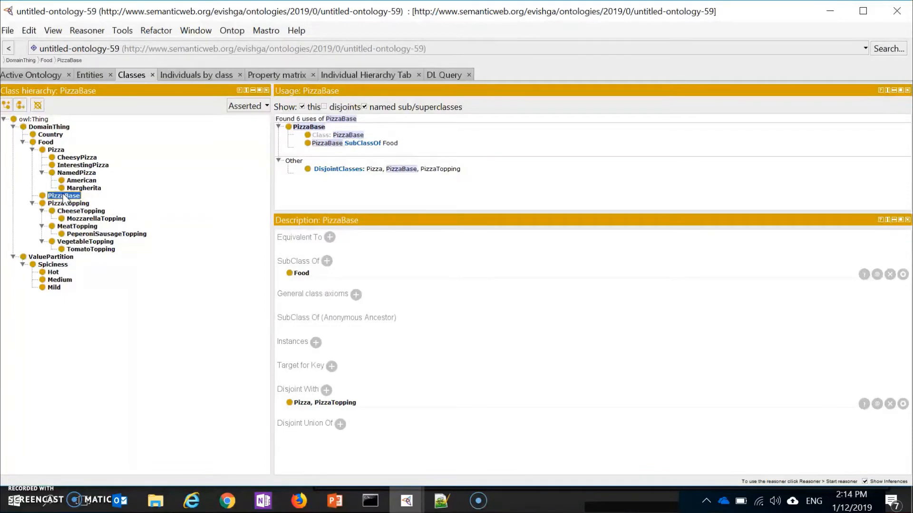
click(56, 150)
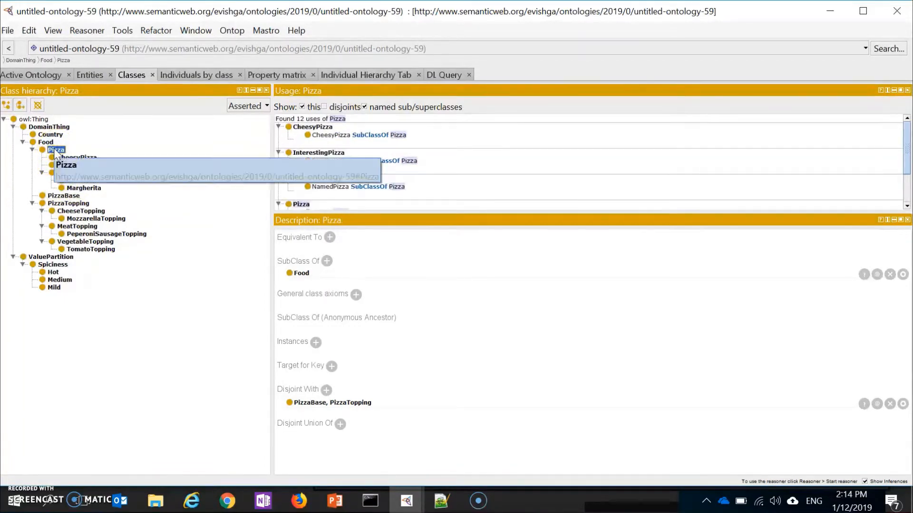
click(62, 195)
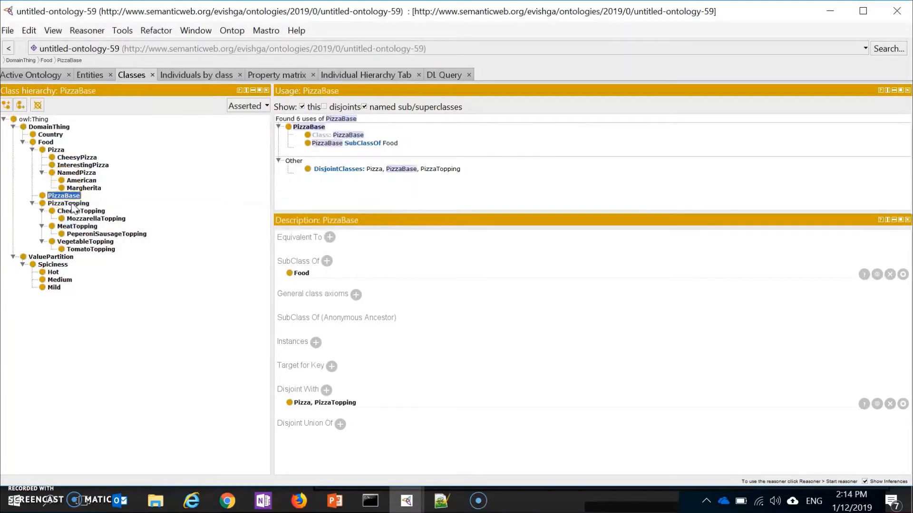
click(71, 204)
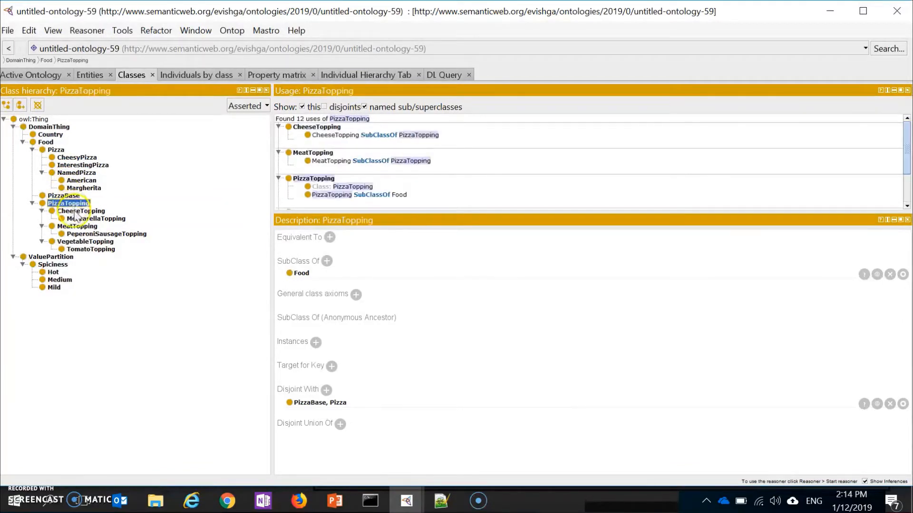
click(71, 210)
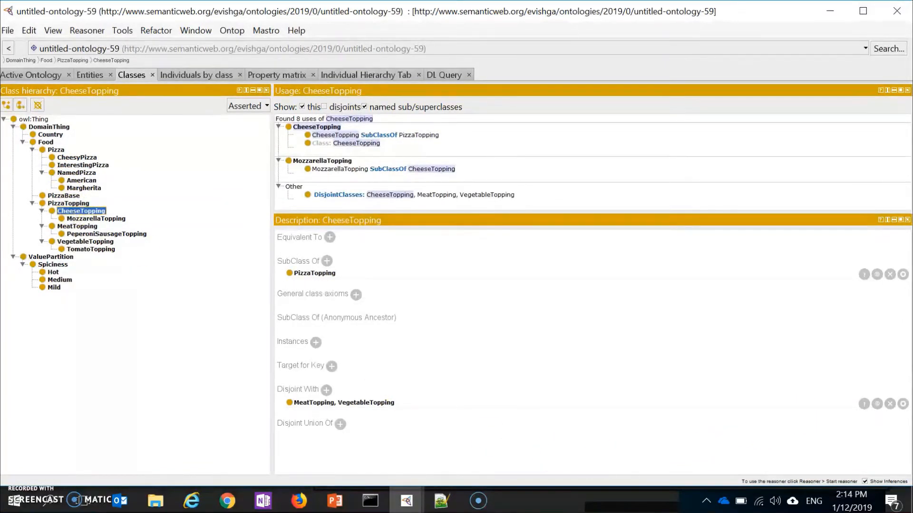
click(890, 403)
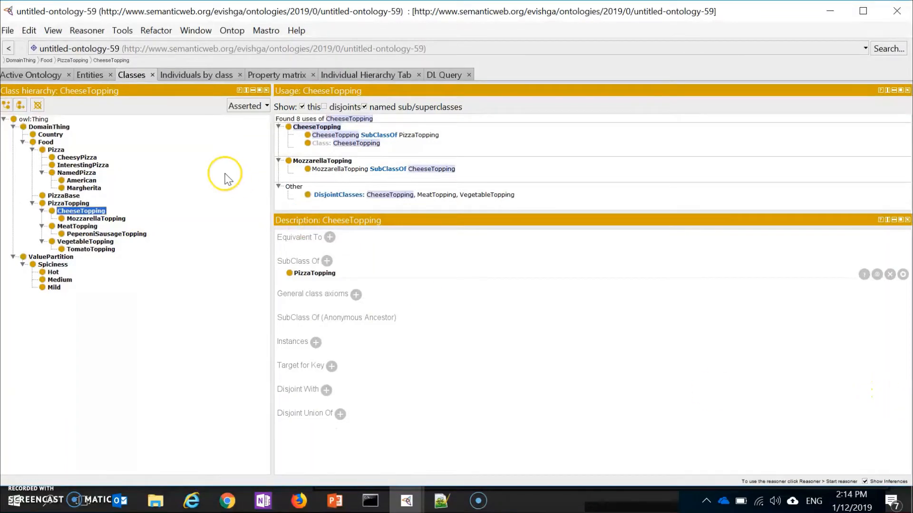
- Check the disjoint classes of the topping subclasses and of the Spiciness values Hot, Medium and Mild
click(94, 219)
click(79, 226)
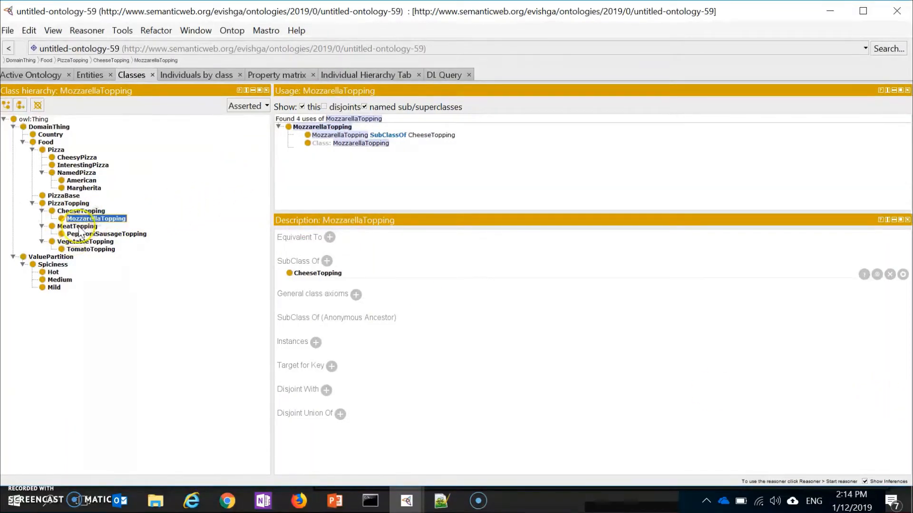
click(85, 234)
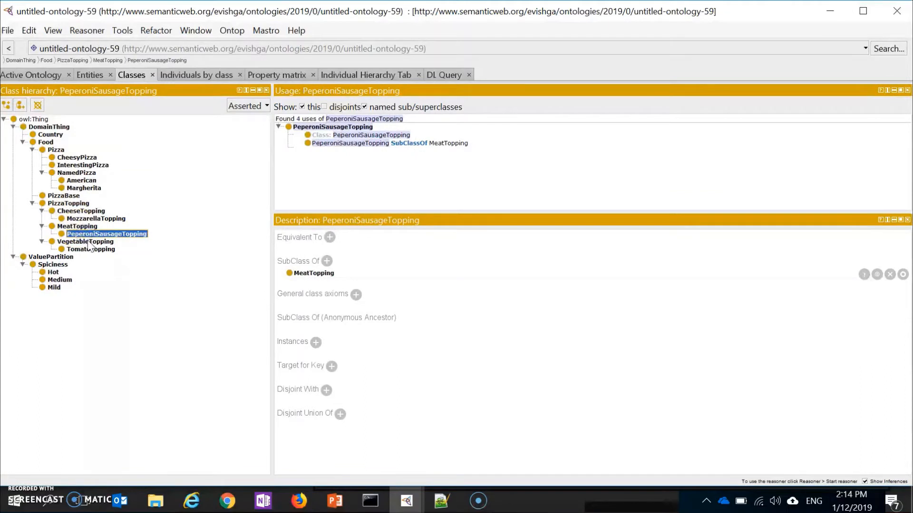
click(88, 241)
click(92, 250)
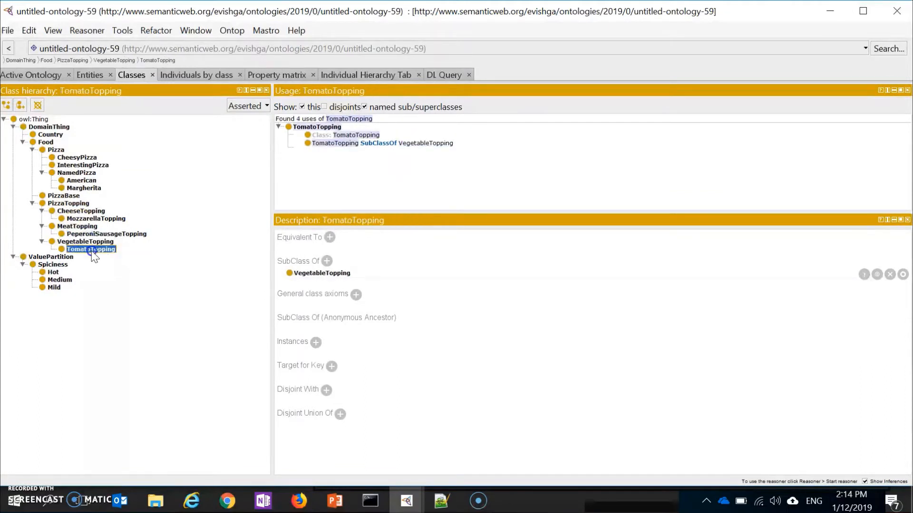
click(53, 265)
click(53, 273)
click(60, 280)
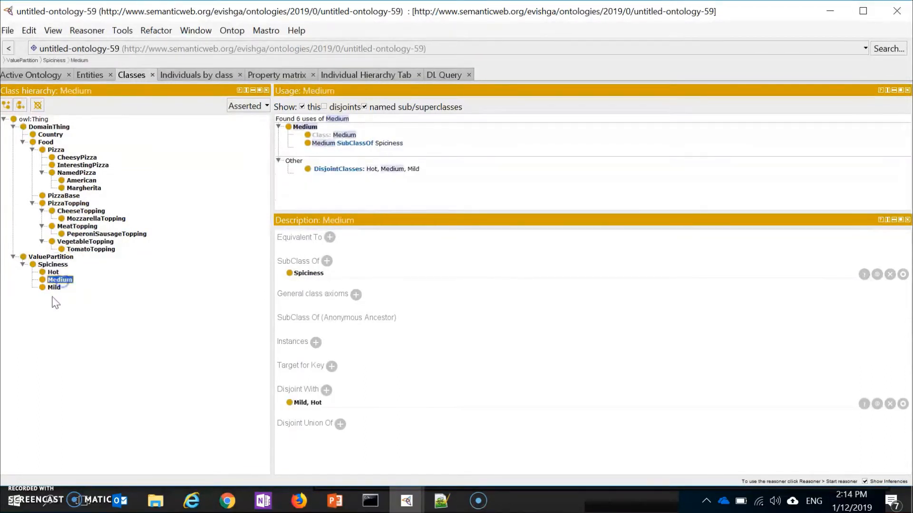
click(56, 288)
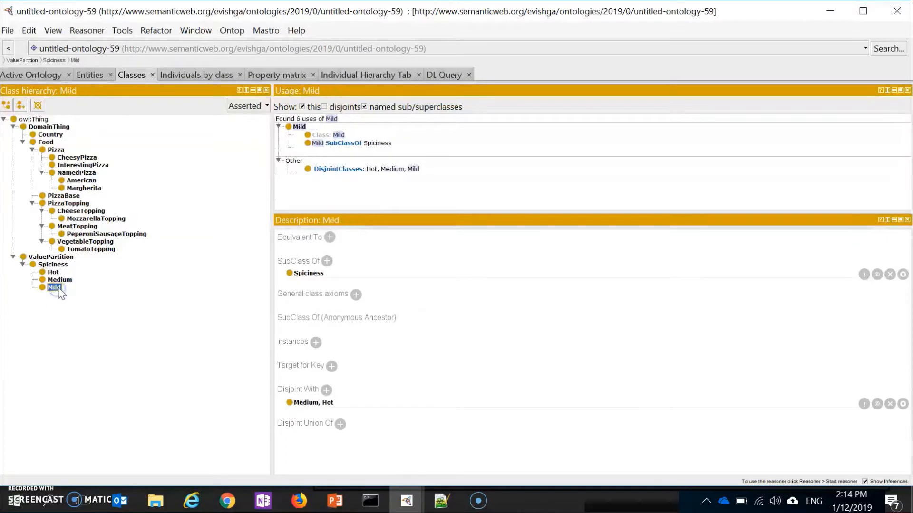
click(56, 151)
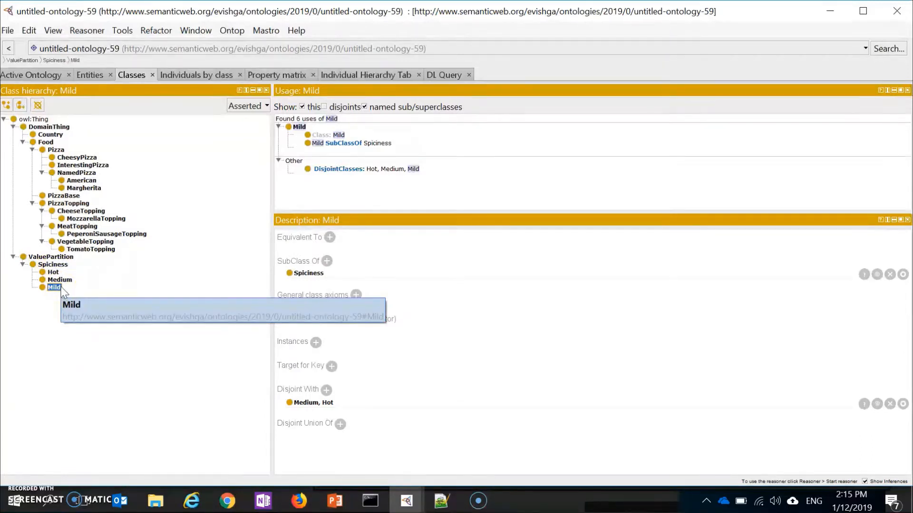
- Create object properties hasCountryOfOrigin, hasIngredient with subproperties hasBase and hasTopping, and hasSpiciness from the outline copied from Notepad++, leaving siblings non-disjoint
click(91, 75)
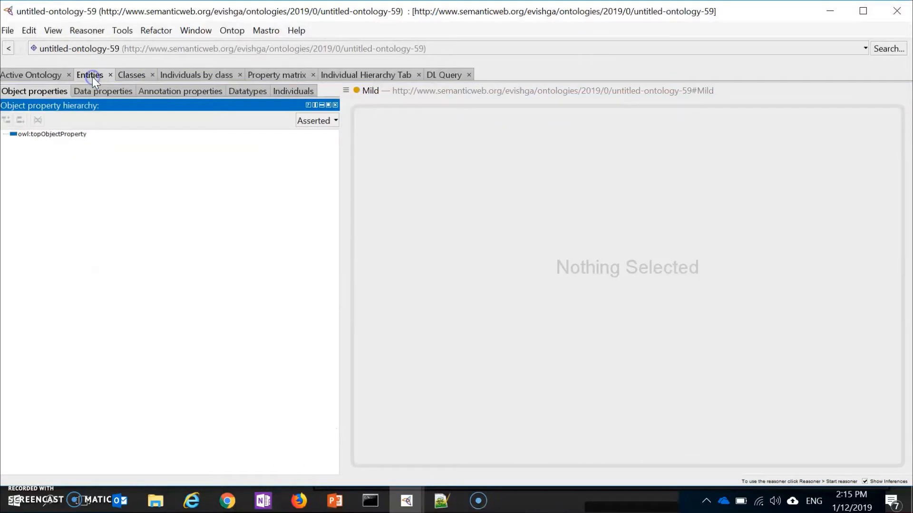
click(41, 134)
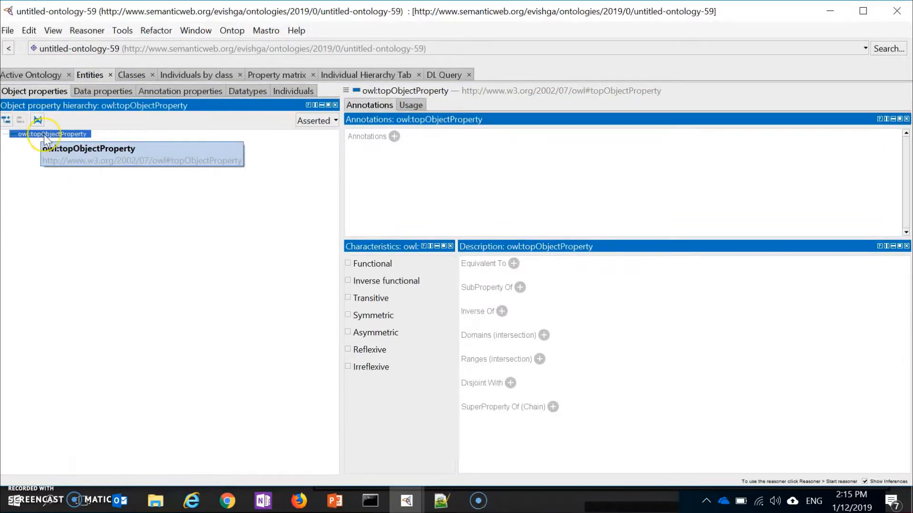
click(44, 135)
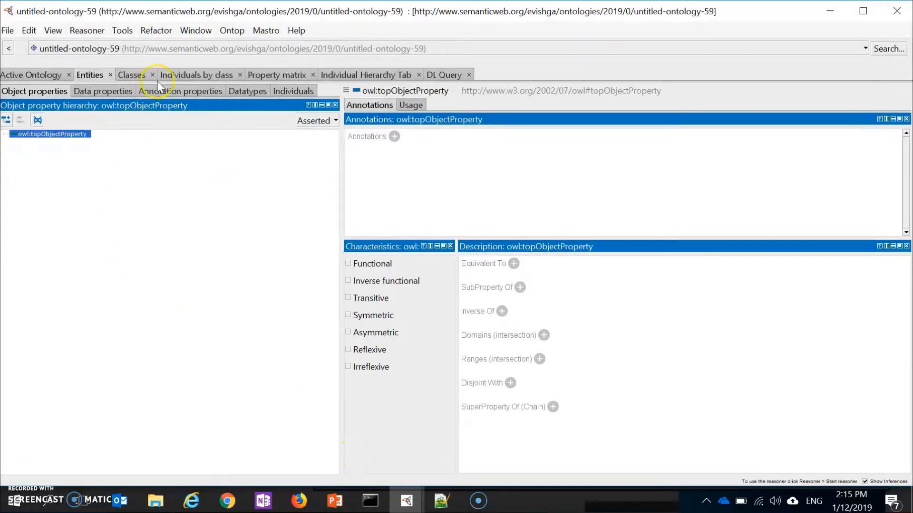
click(129, 31)
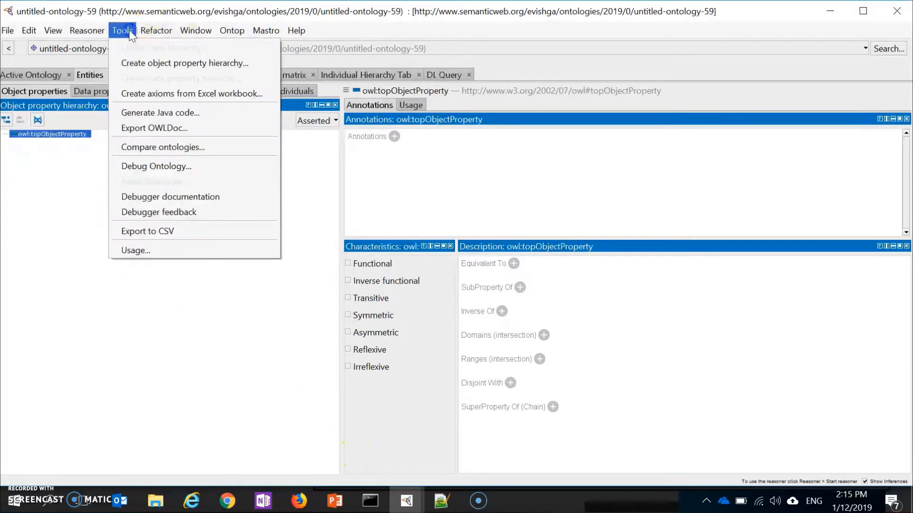
click(138, 67)
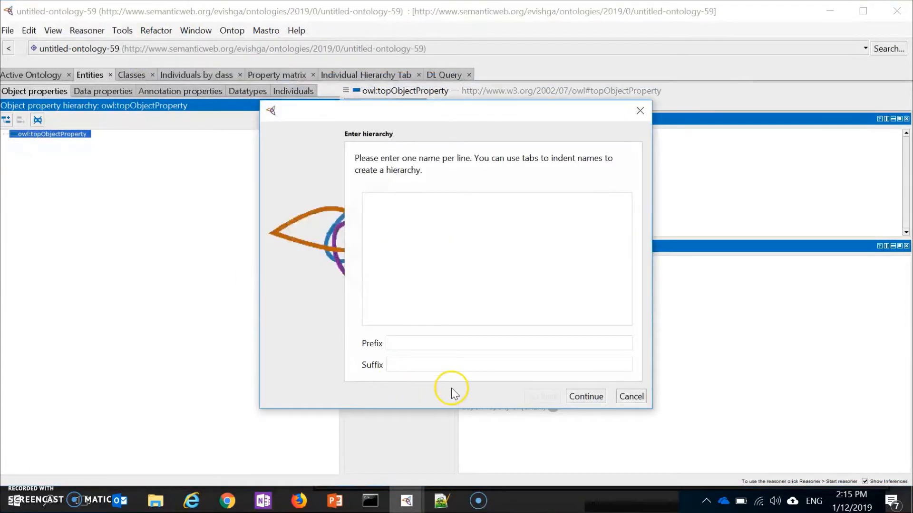
click(440, 502)
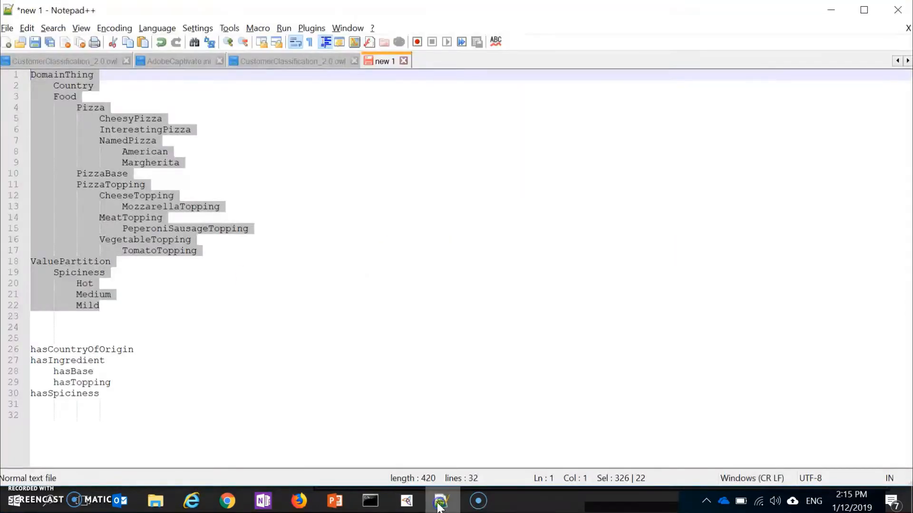
drag(30, 351, 101, 393)
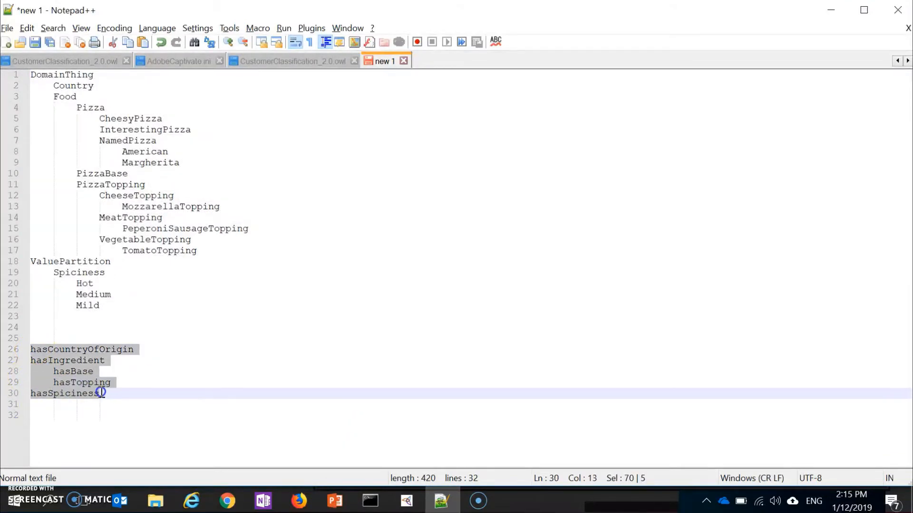
key(ctrl+c)
key(alt+Tab)
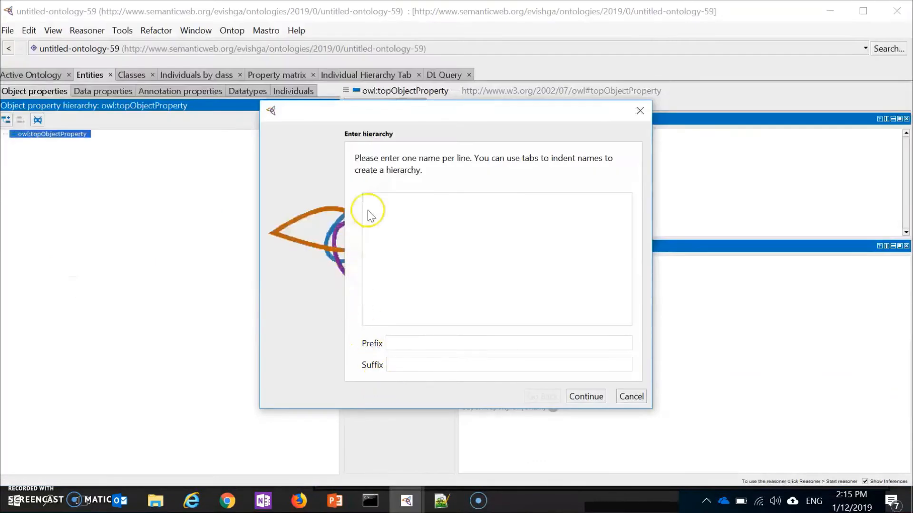
click(428, 205)
key(ctrl+v)
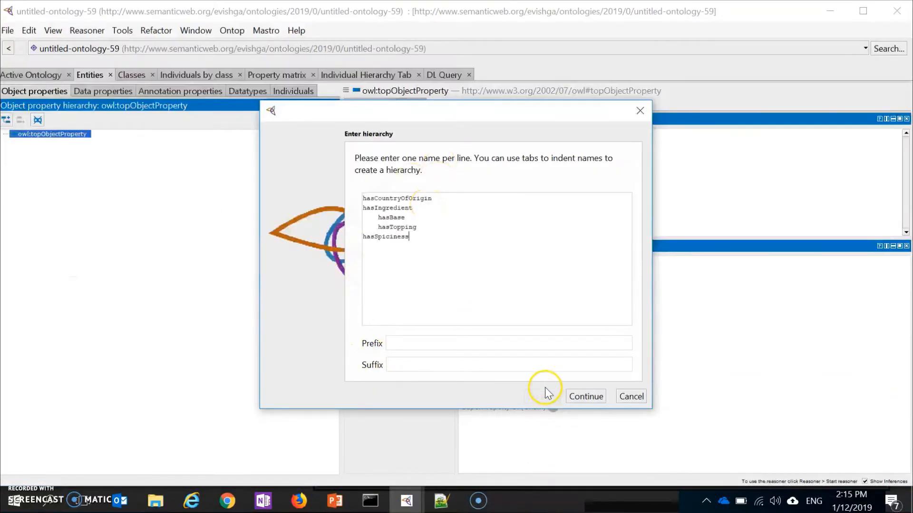
click(586, 397)
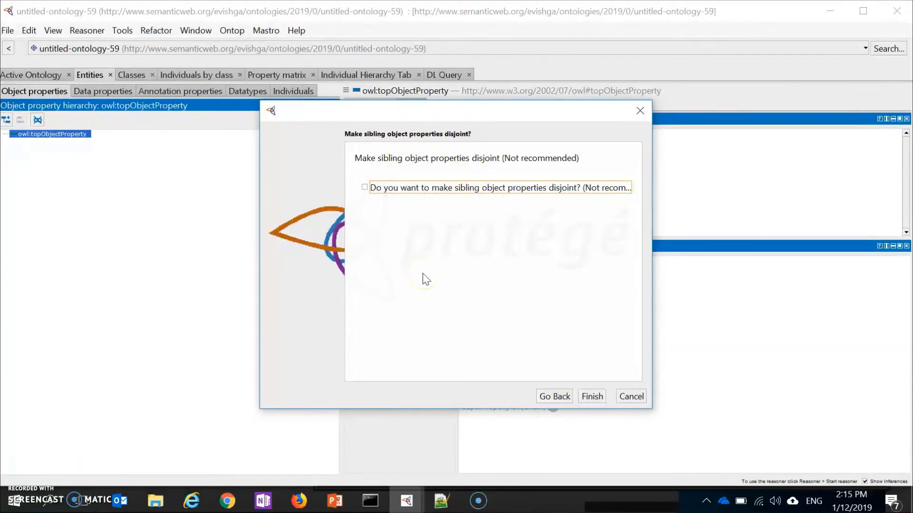
click(594, 397)
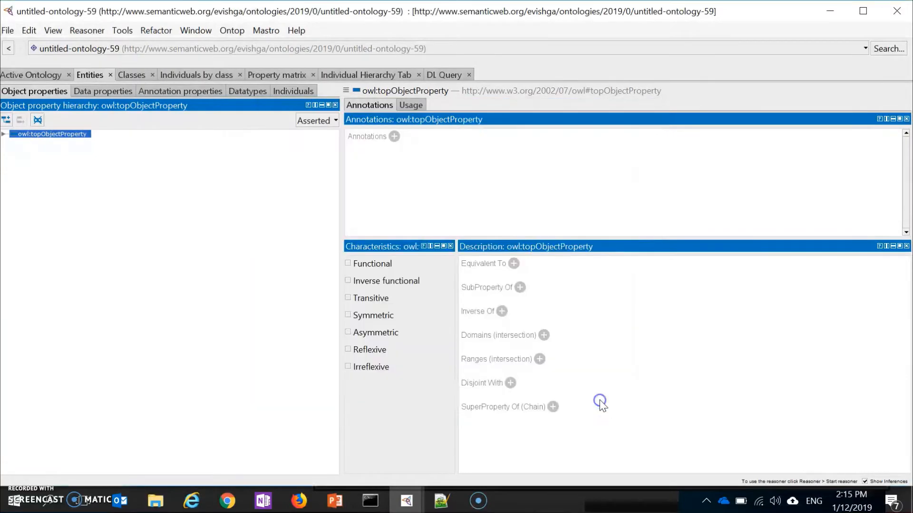
click(3, 134)
click(13, 150)
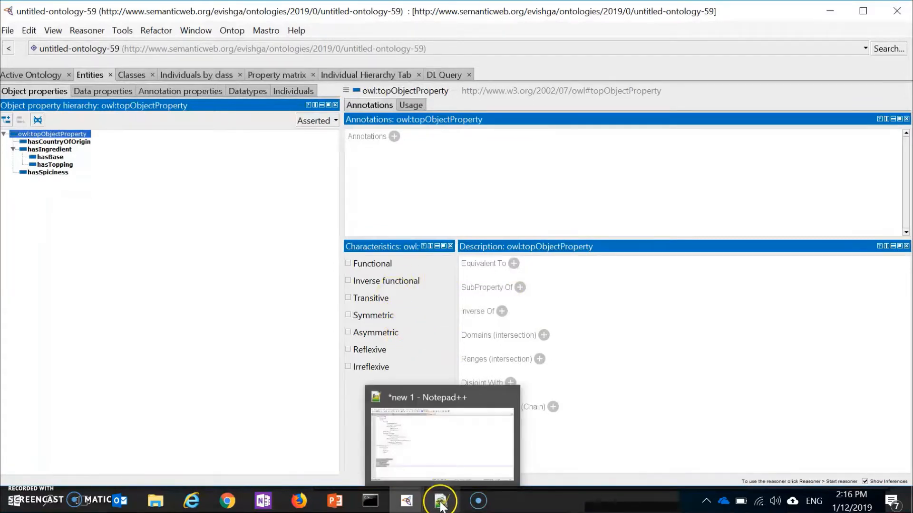
- Switch to the PowerPoint slide show to examine the Types of Properties diagrams
mouse_move(405, 503)
mouse_move(335, 501)
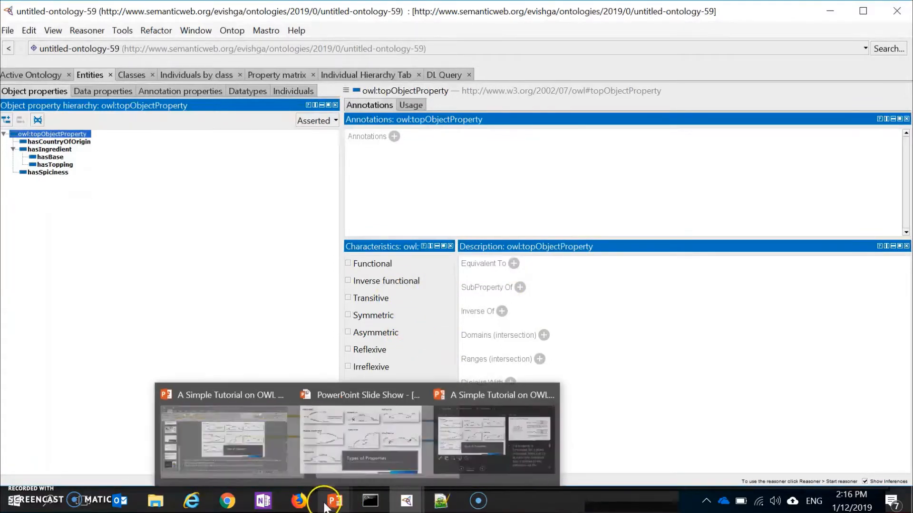
click(352, 430)
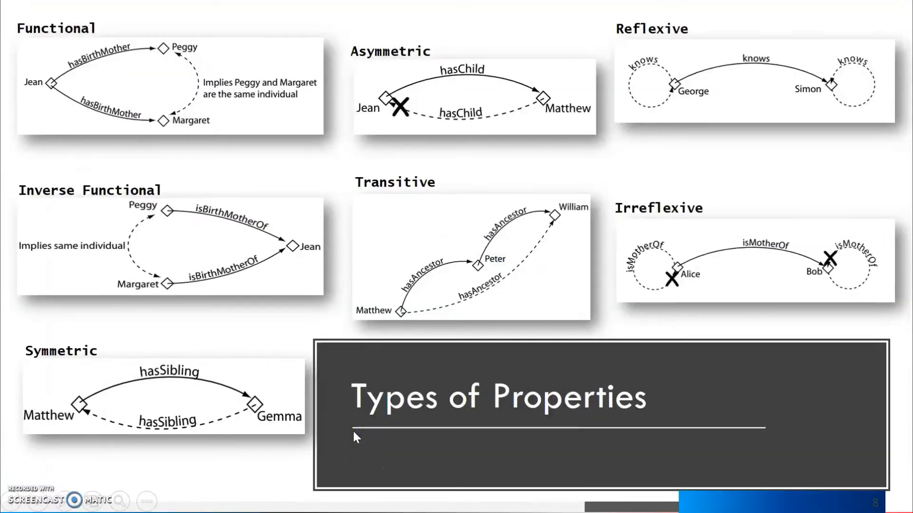
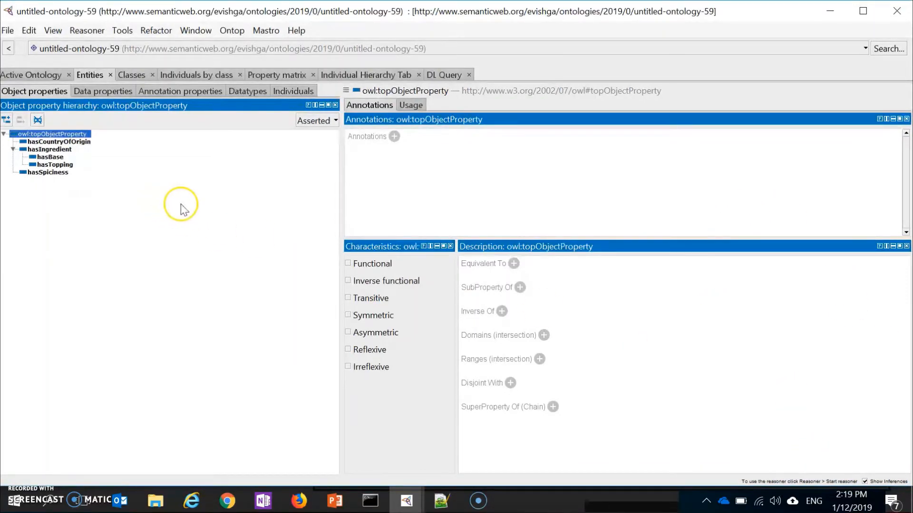
- Make the hasIngredient object property transitive and set both its domain and its range to Food
click(60, 143)
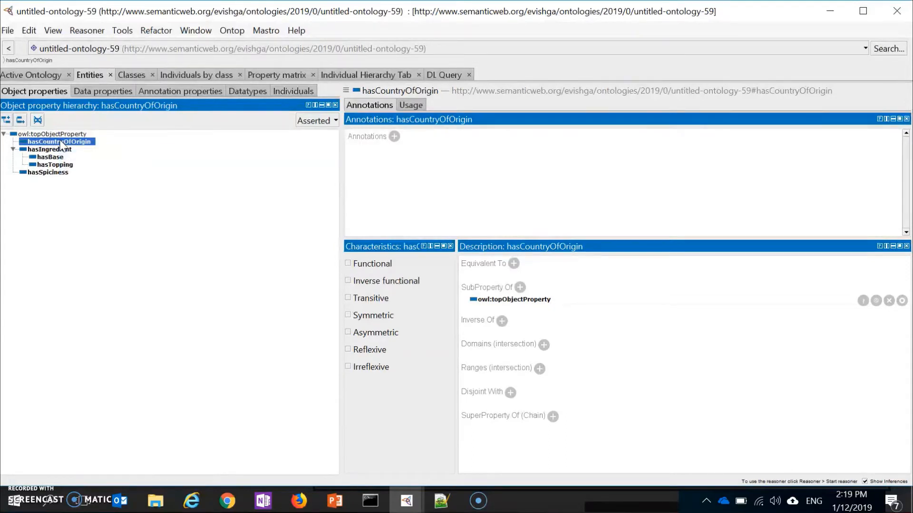
key(Down)
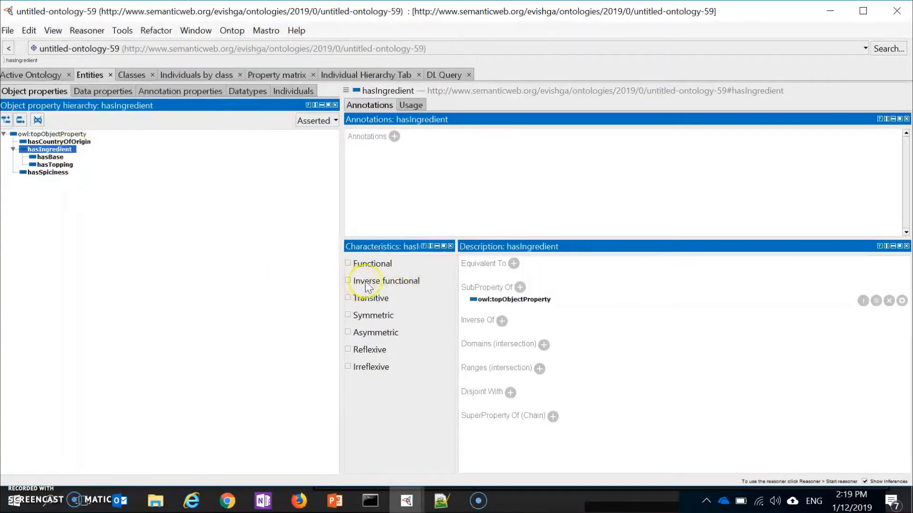
click(348, 299)
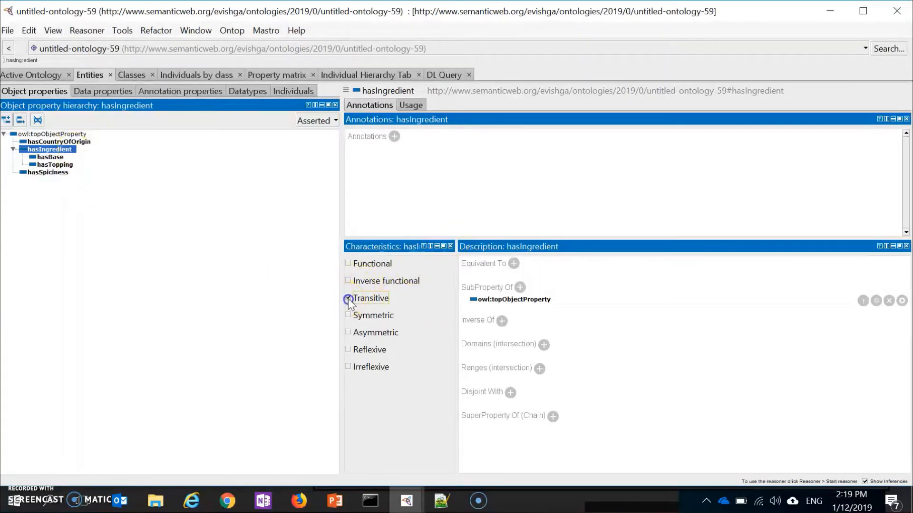
click(544, 345)
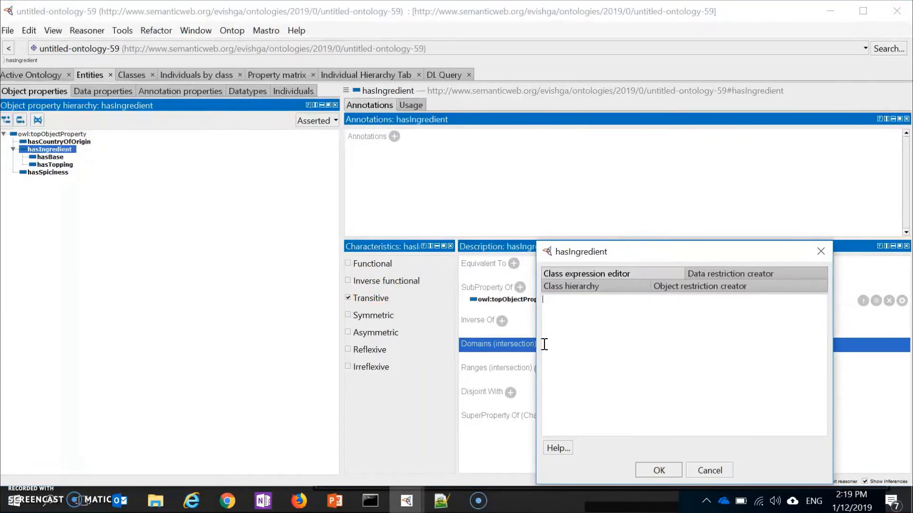
text(Food)
click(658, 470)
click(539, 380)
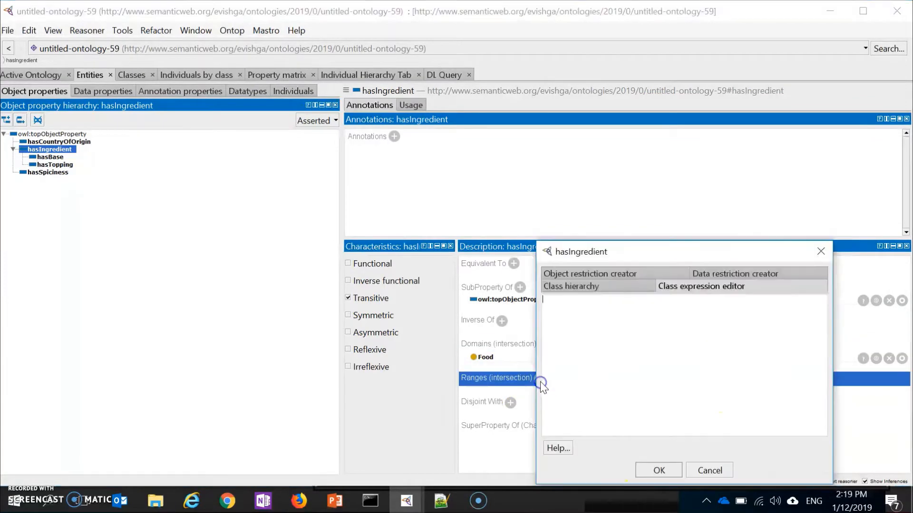
text(Food)
click(660, 471)
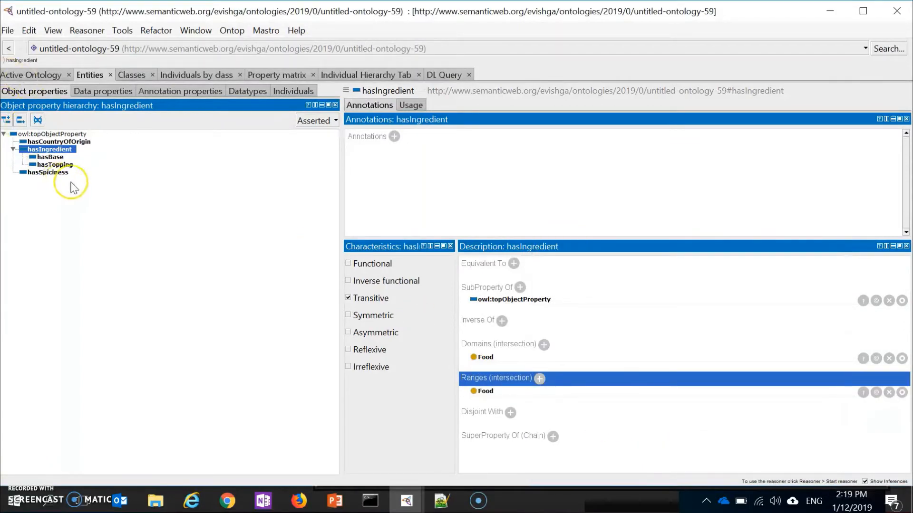
- Make the hasBase object property functional, with Pizza as its domain and PizzaBase as its range
click(54, 164)
click(50, 157)
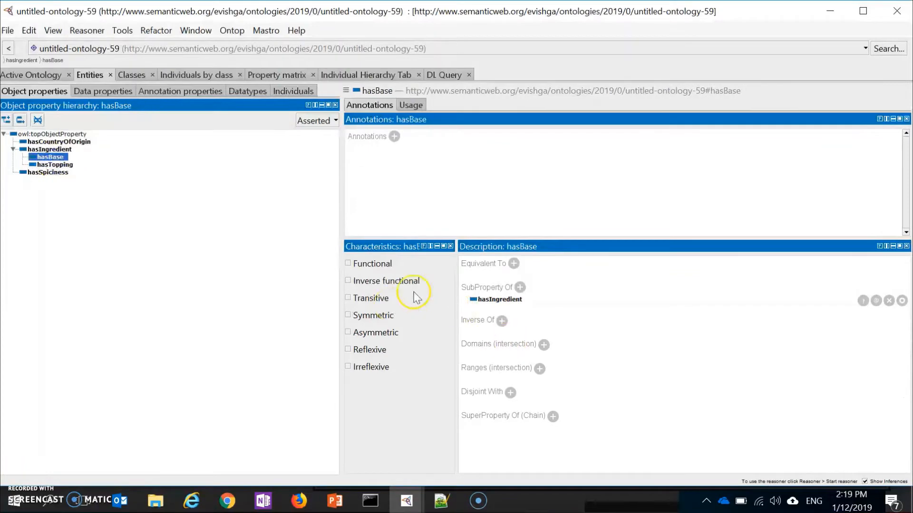
click(374, 271)
click(543, 343)
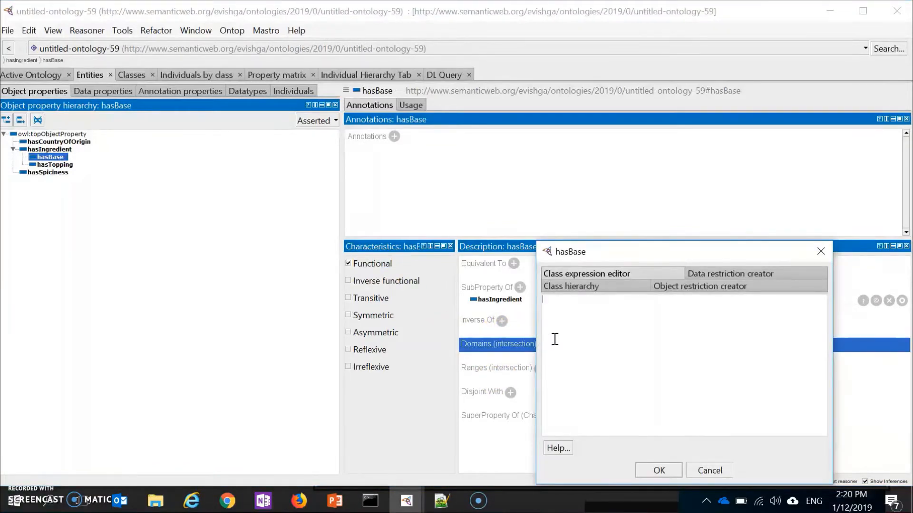
text(Pizza)
click(659, 470)
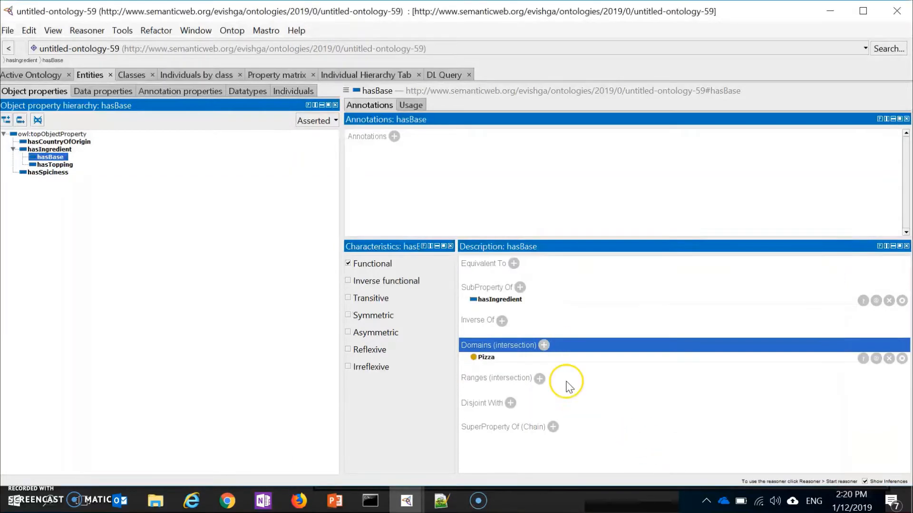
click(540, 378)
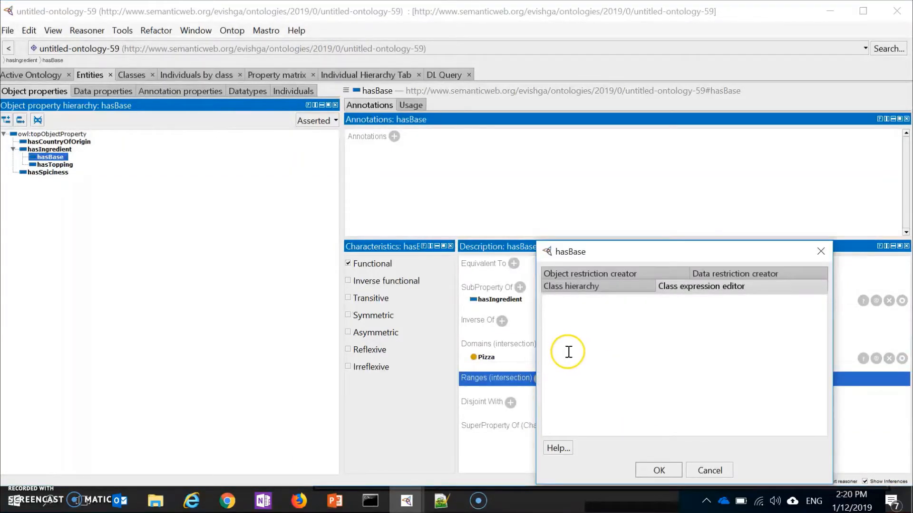
text(PizzaBase)
click(655, 471)
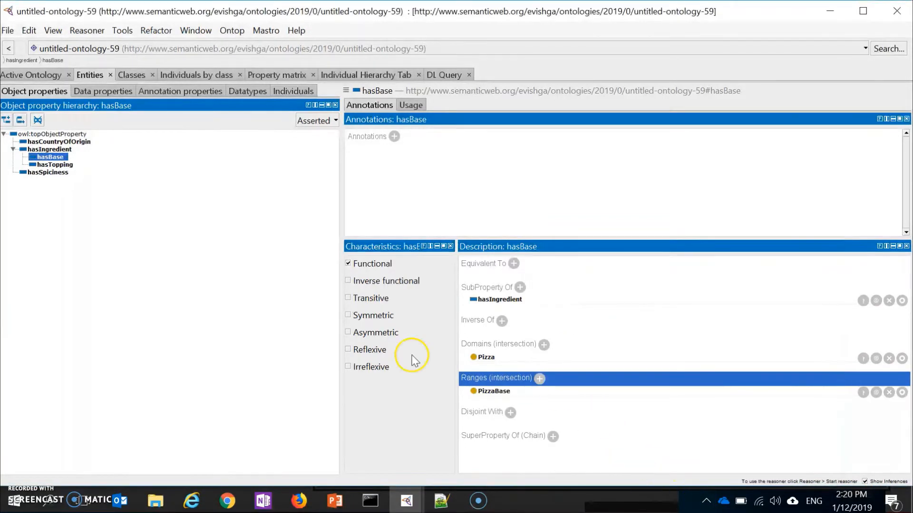
- Make the hasTopping object property inverse functional, with Pizza as its domain and PizzaTopping as its range
click(51, 165)
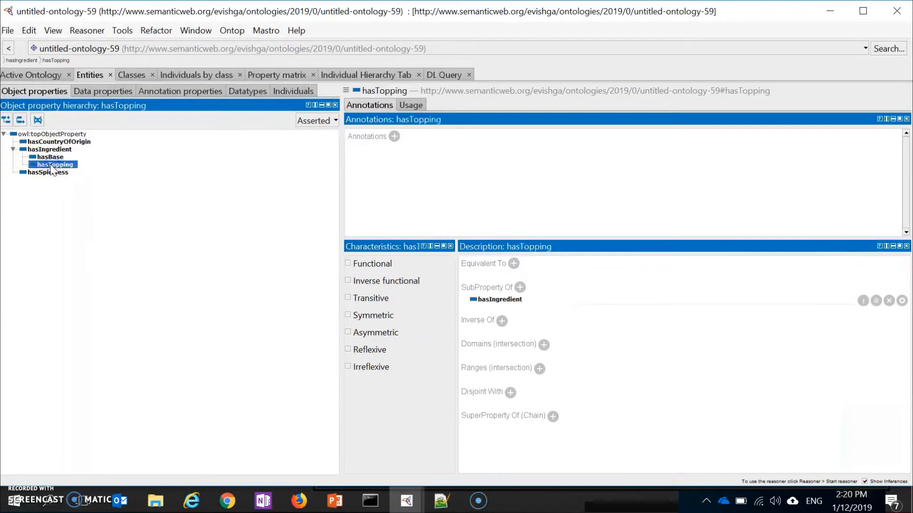
click(377, 285)
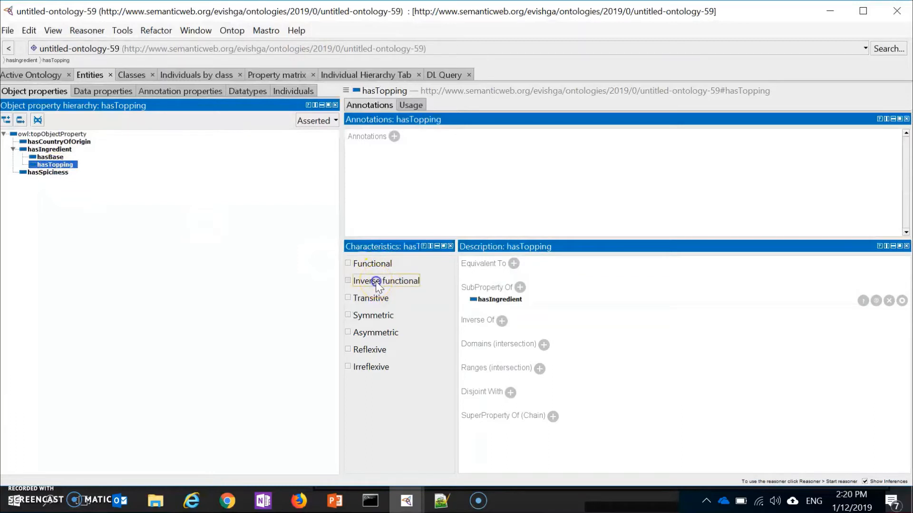
click(544, 346)
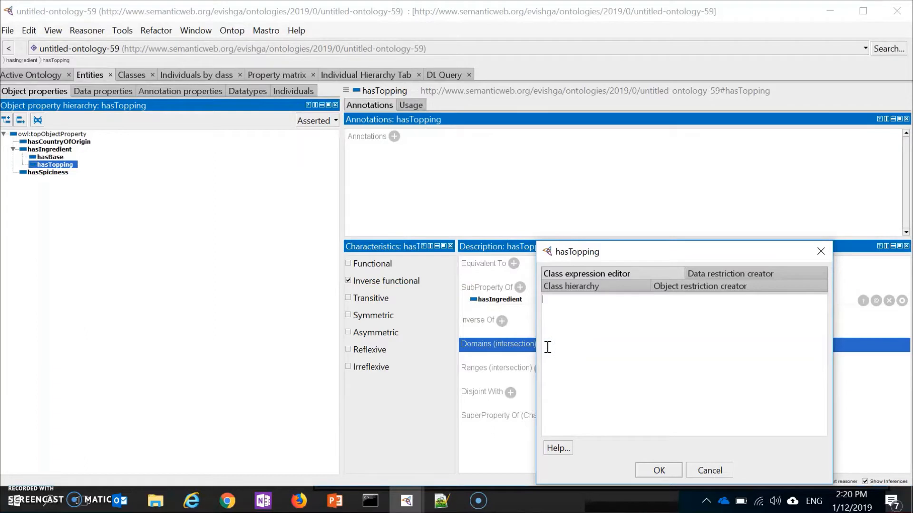
text(PizzaBas)
key(BackSpace)
click(659, 470)
click(539, 379)
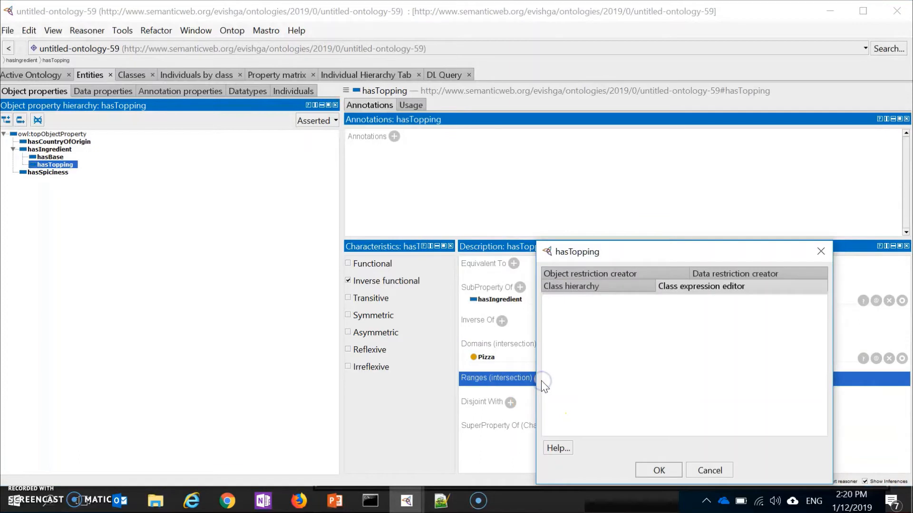
text(PizzaToppin)
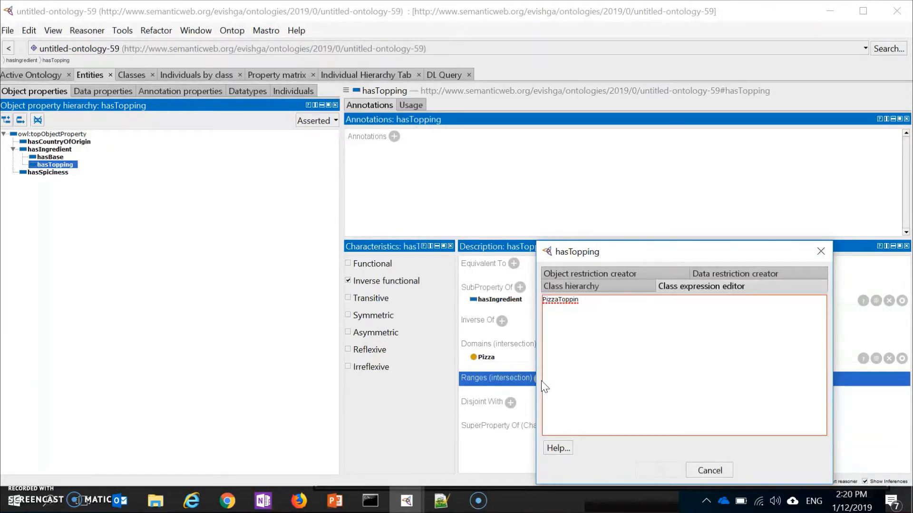
text(g)
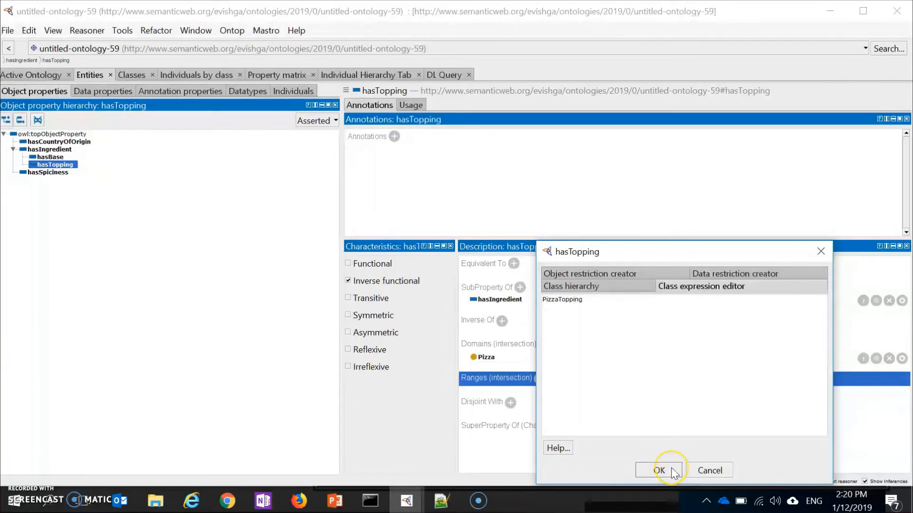
click(659, 471)
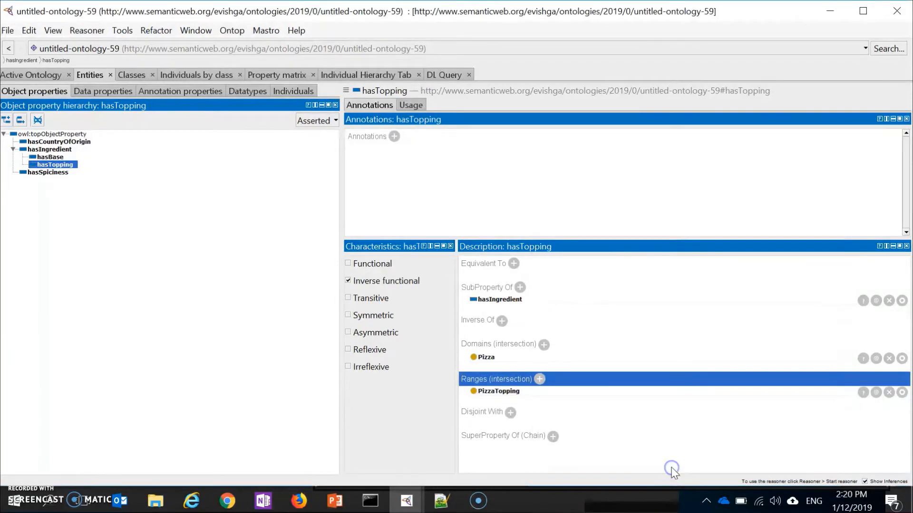
- Make the hasSpiciness object property functional and set its range to Spiciness
click(63, 176)
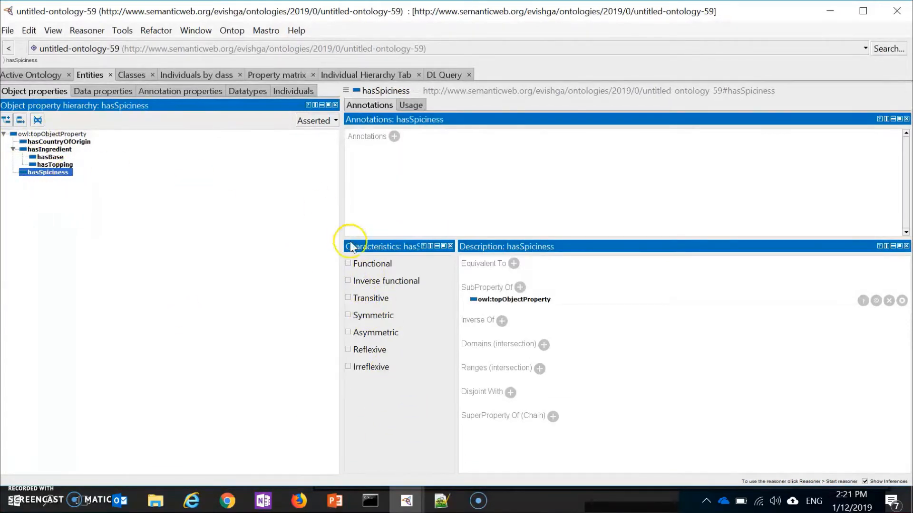
click(349, 265)
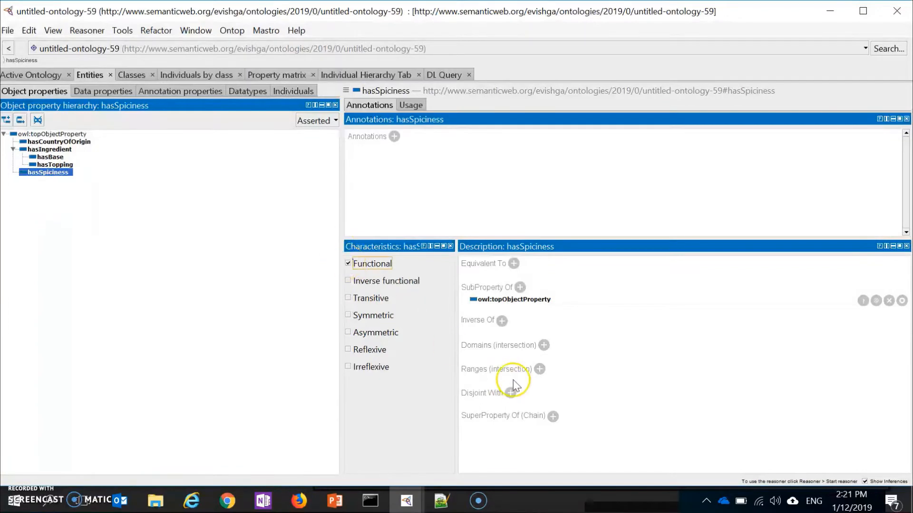
click(539, 370)
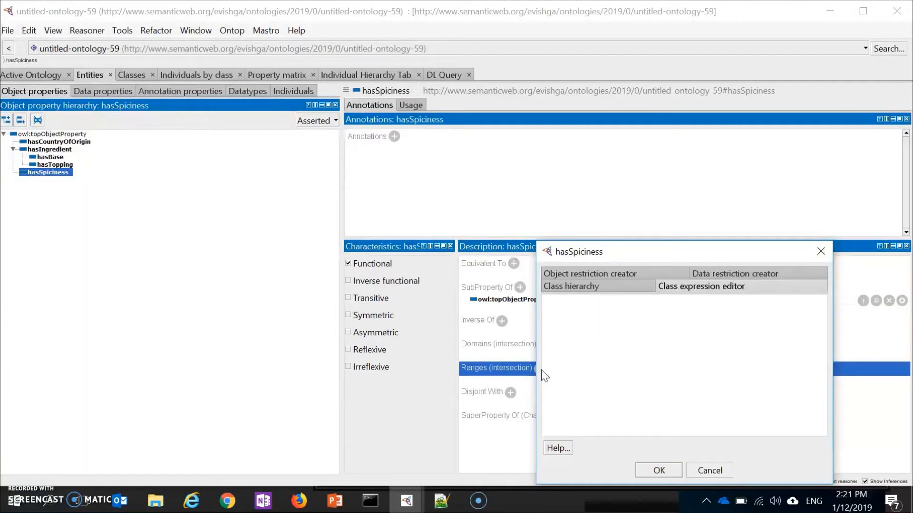
text(Spici)
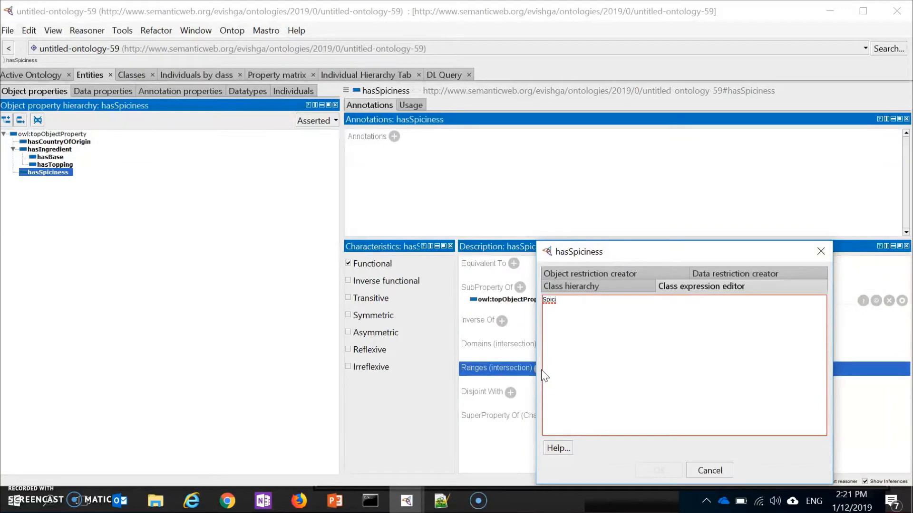
text(ness)
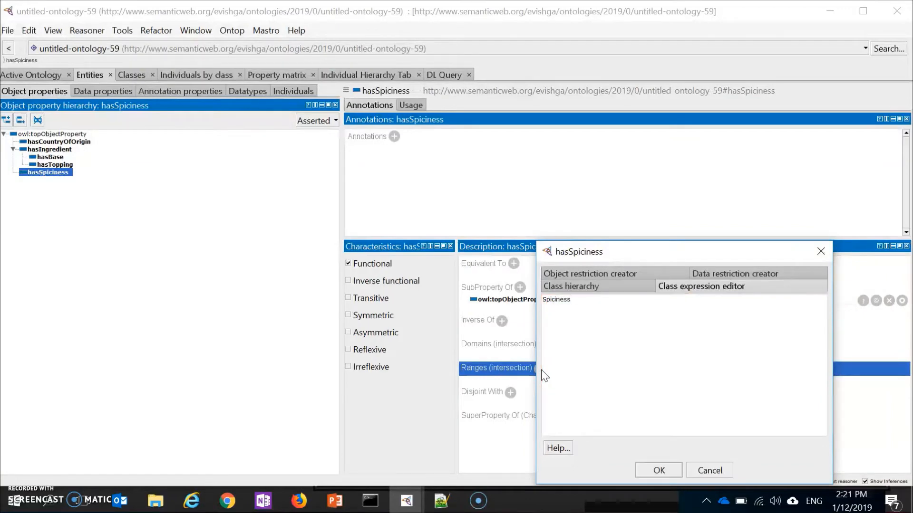
click(658, 470)
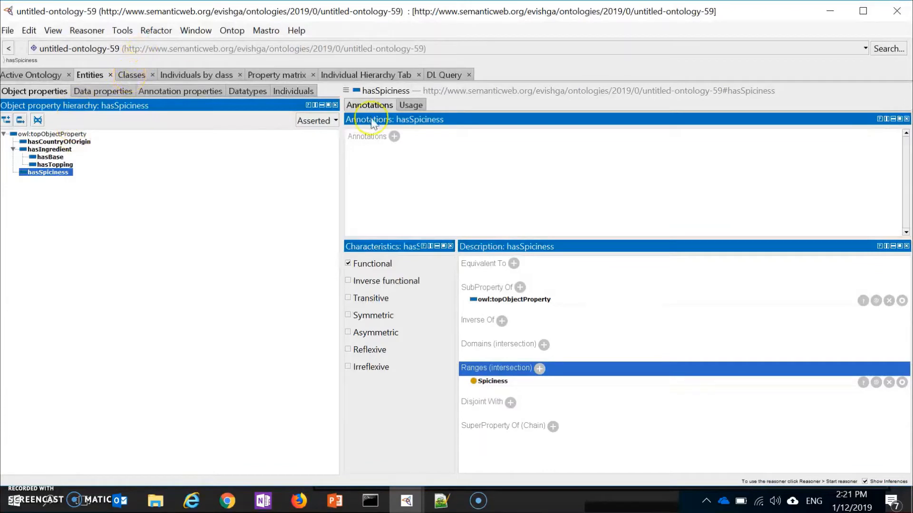
- Create three named individuals: America, Italy and Germany
click(301, 91)
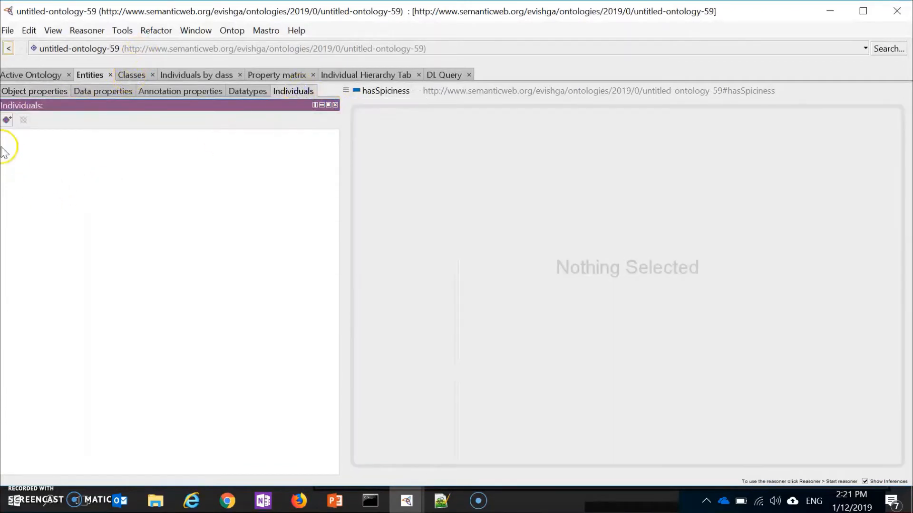
click(7, 120)
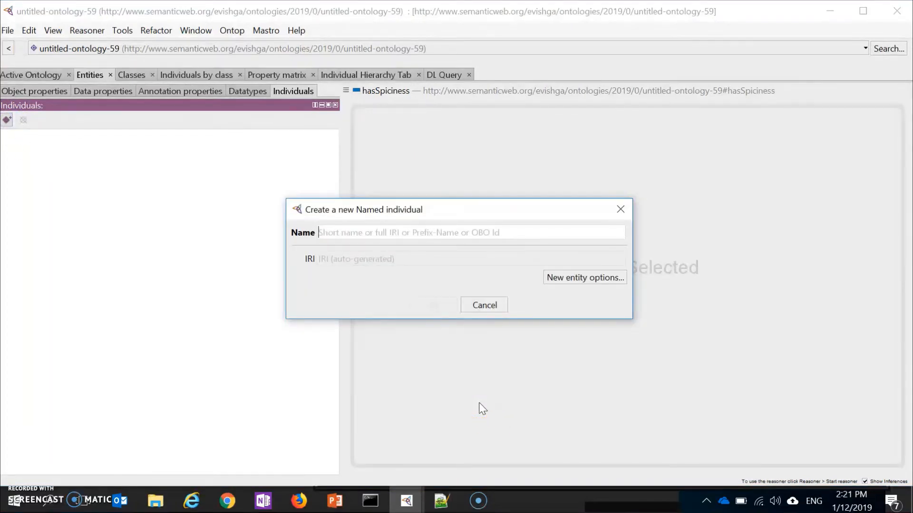
text(America)
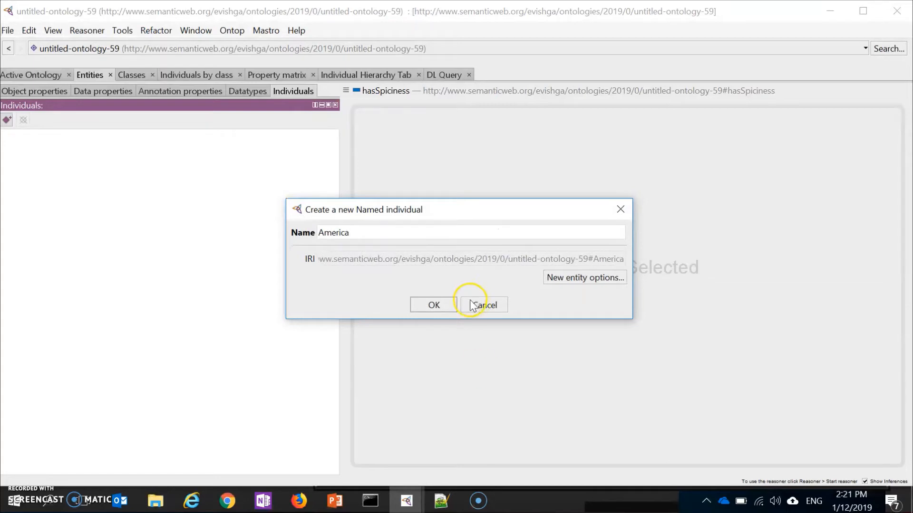
click(434, 305)
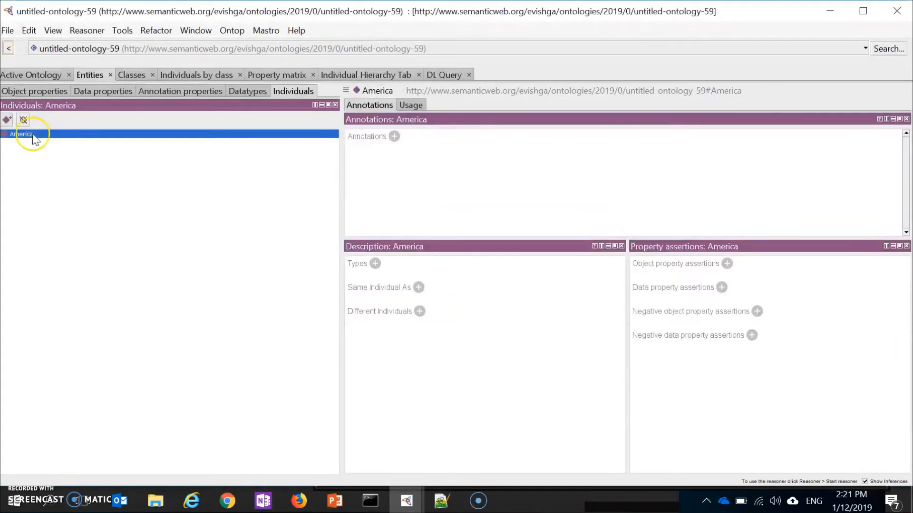
click(7, 121)
text(Italy)
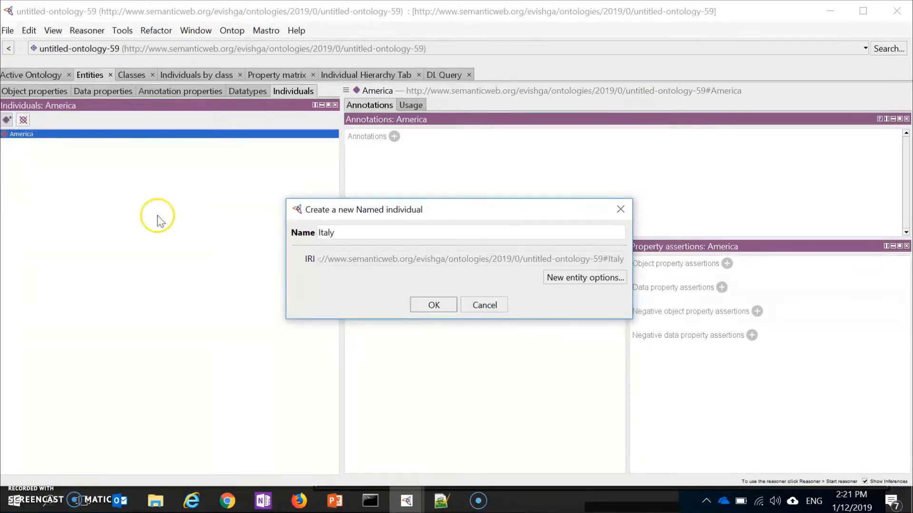
click(433, 304)
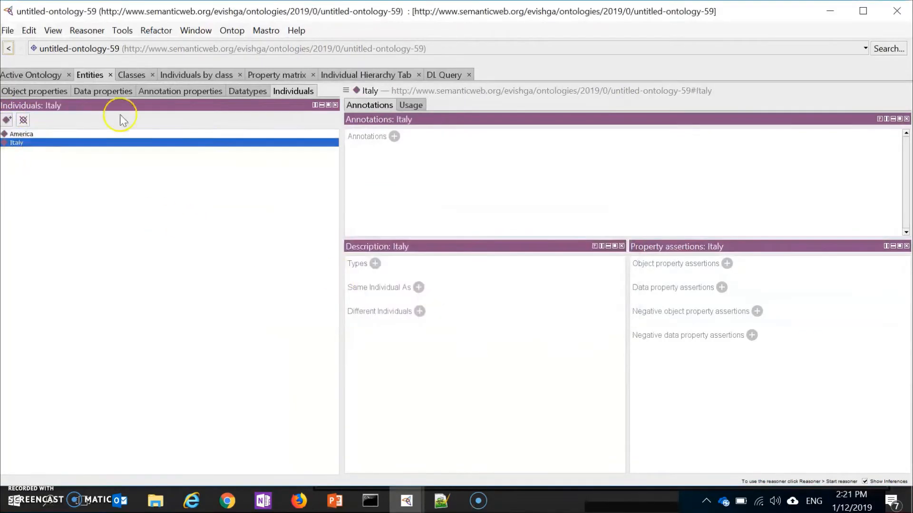
click(7, 120)
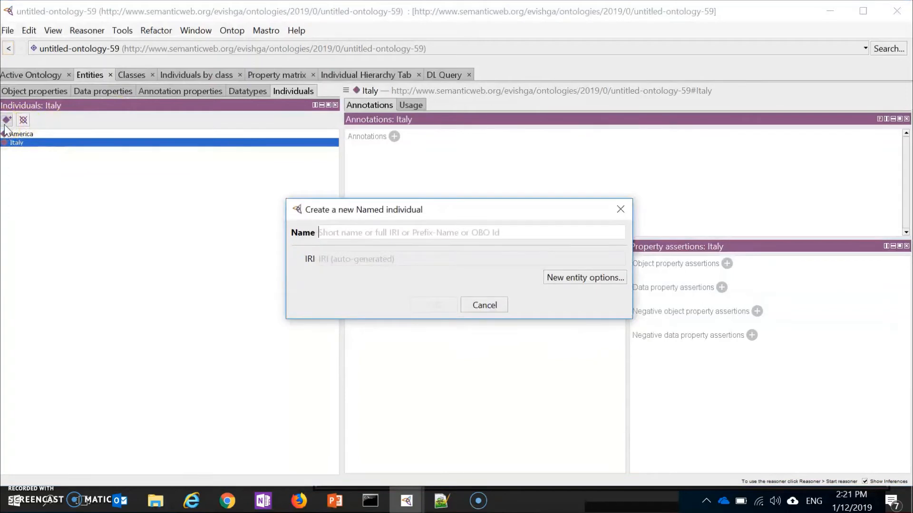
text(Germany)
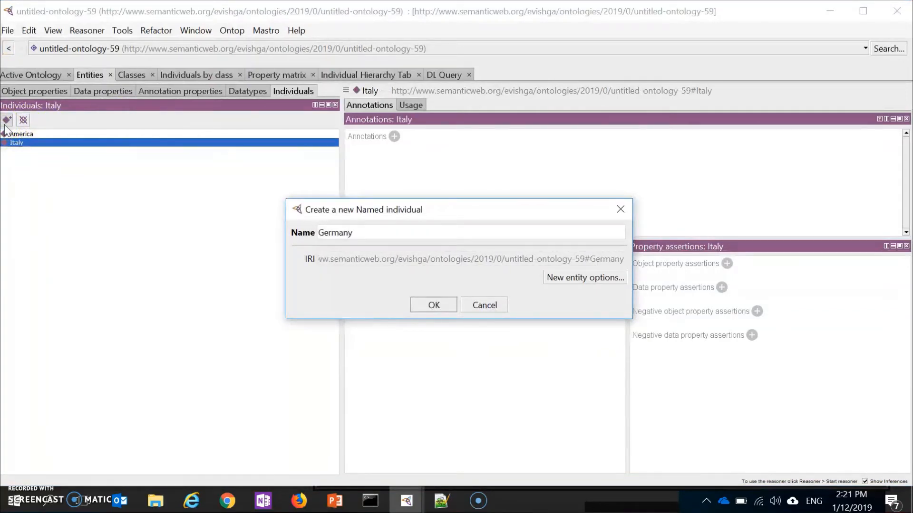
click(429, 307)
- Assign the type Country to the America individual using a class expression
click(31, 135)
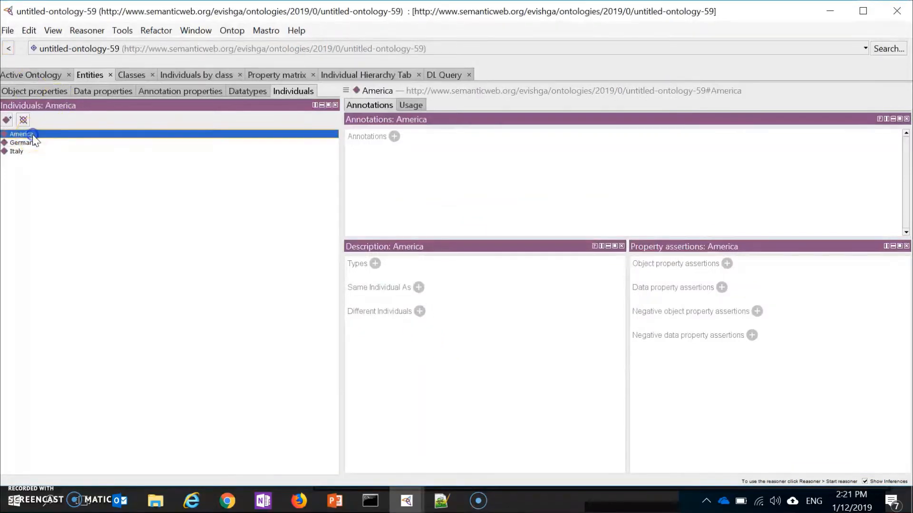
click(375, 263)
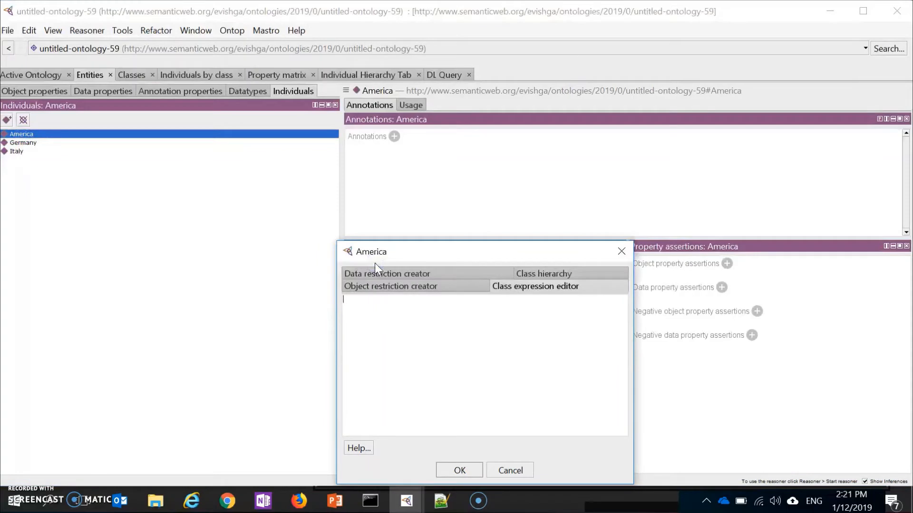
text(Countr)
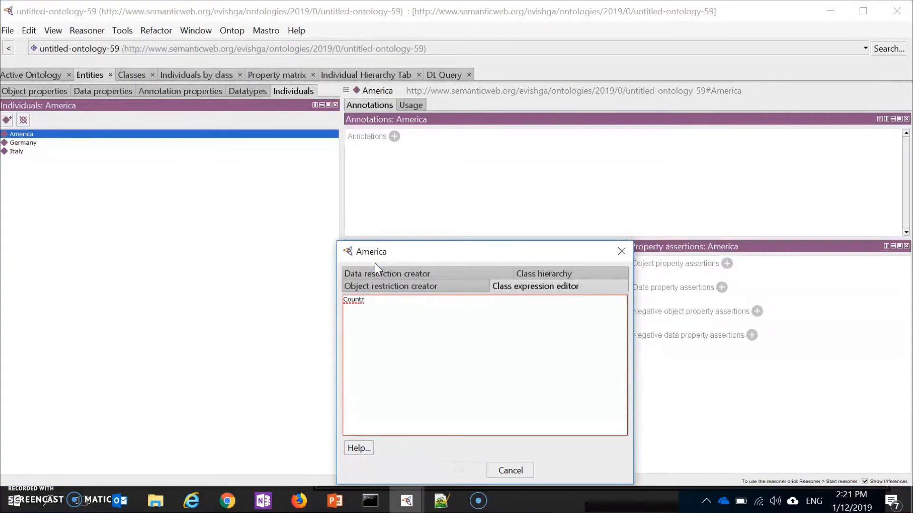
text(y)
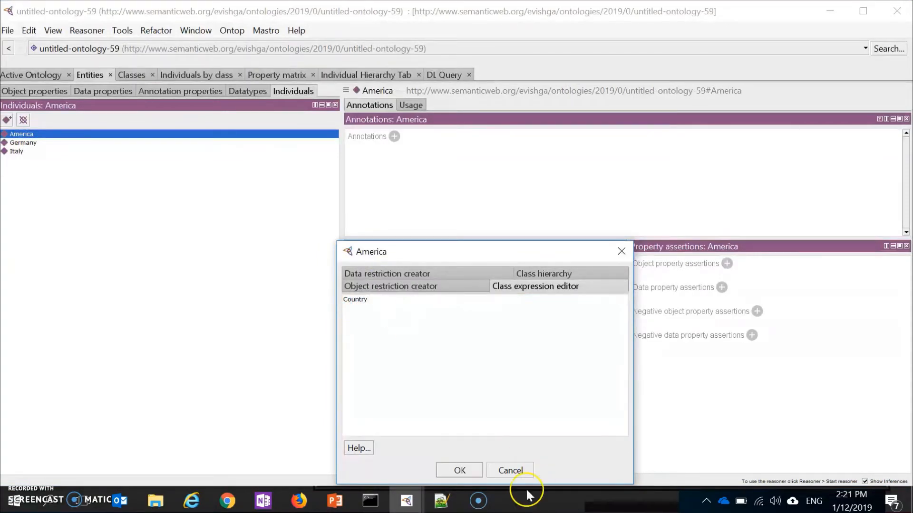
click(458, 470)
- Assign the type Country to the Germany individual, picking the class under DomainThing in the class hierarchy
click(26, 143)
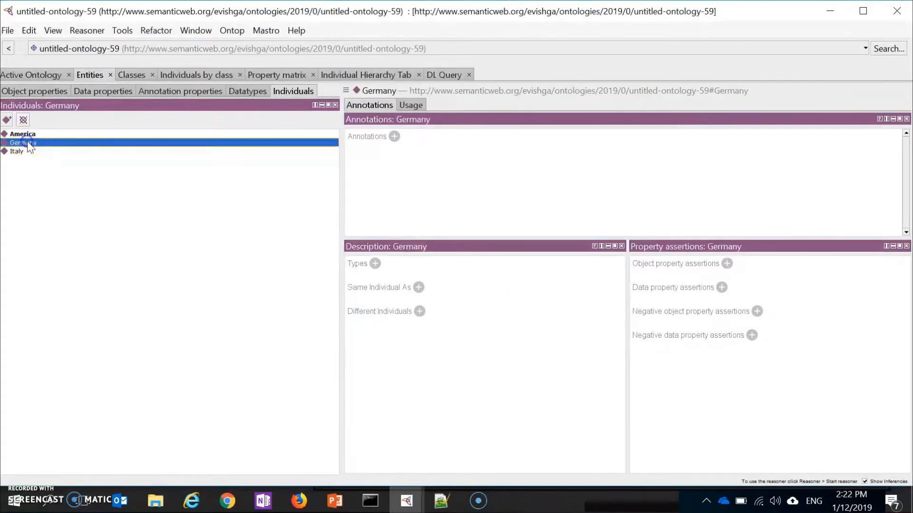
click(375, 264)
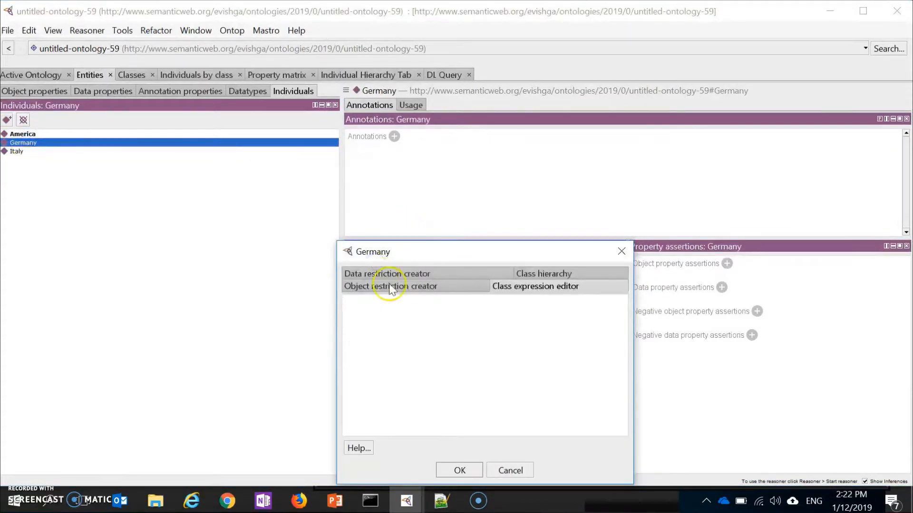
click(530, 274)
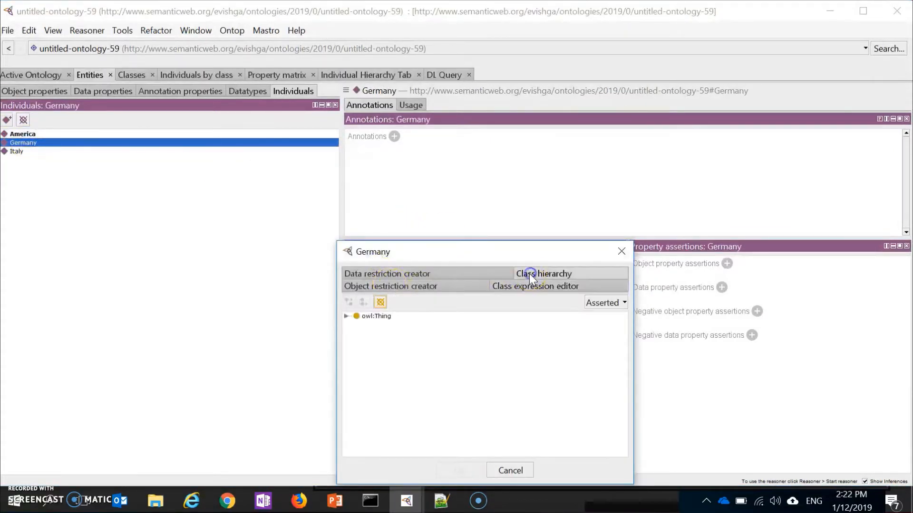
click(346, 316)
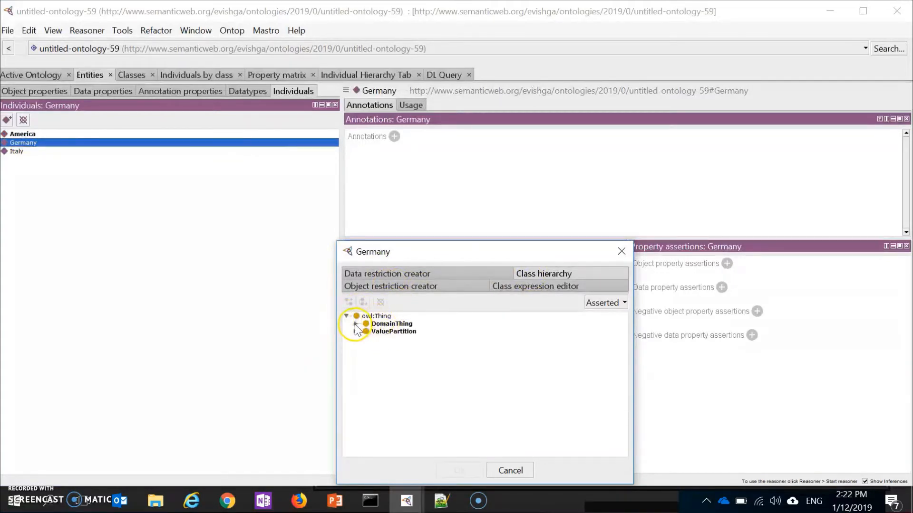
click(356, 324)
click(393, 332)
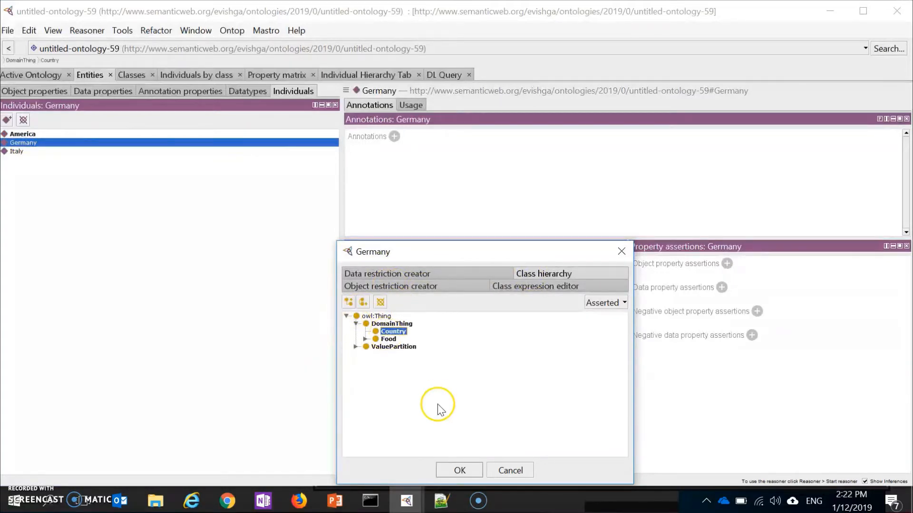
click(459, 467)
- Assign the type Country to the Italy individual and show the Country class with its instances in the class hierarchy
click(68, 153)
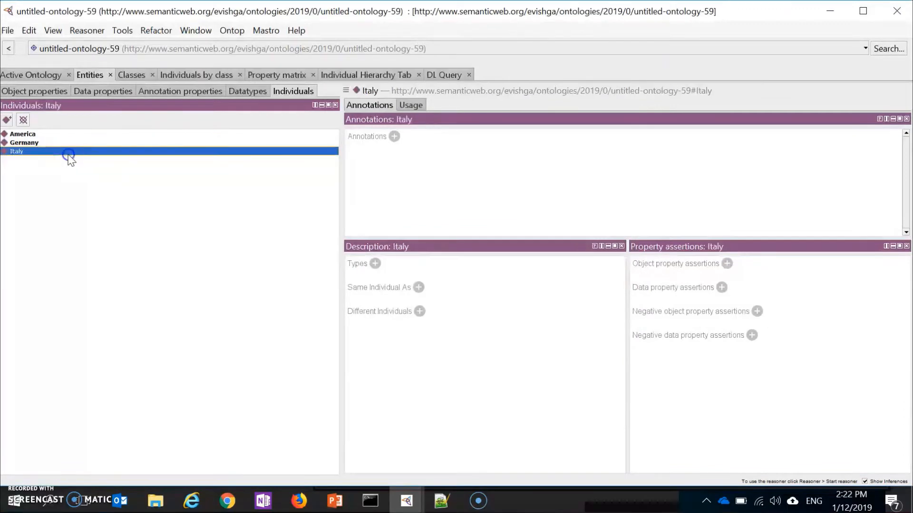
click(375, 264)
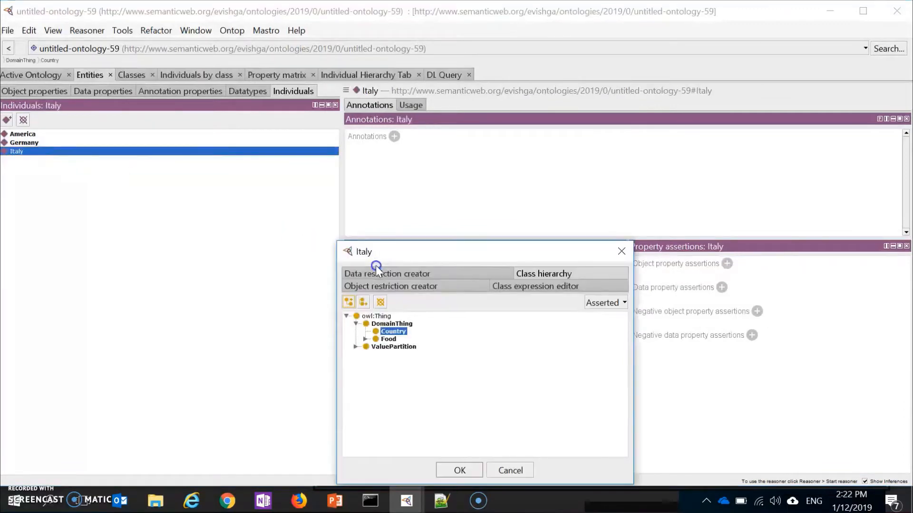
click(459, 470)
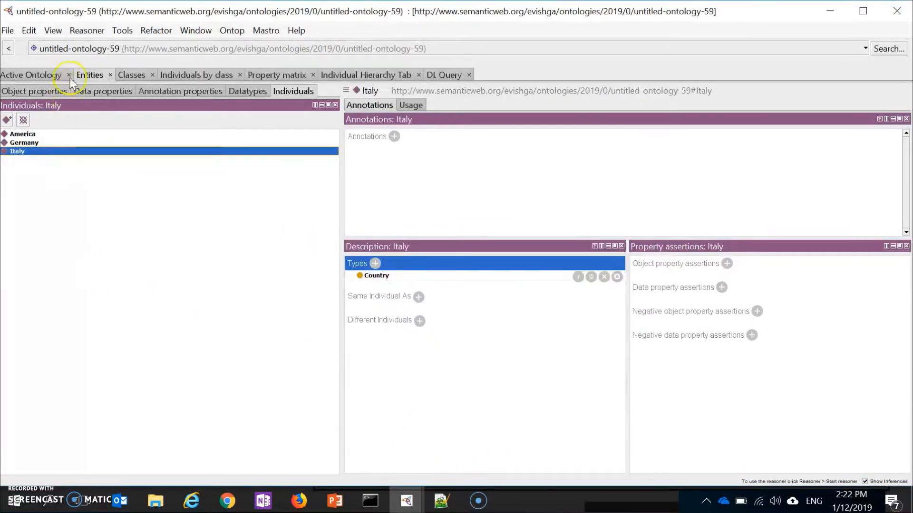
click(136, 75)
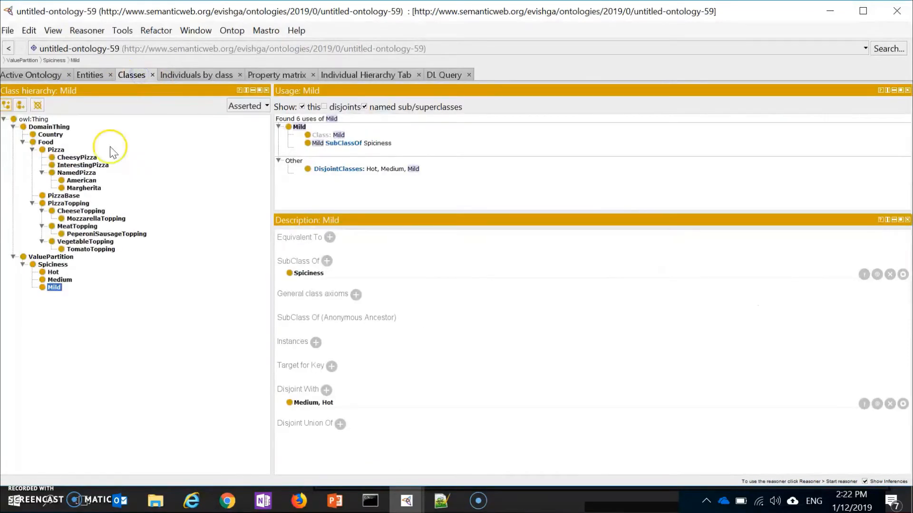
click(59, 136)
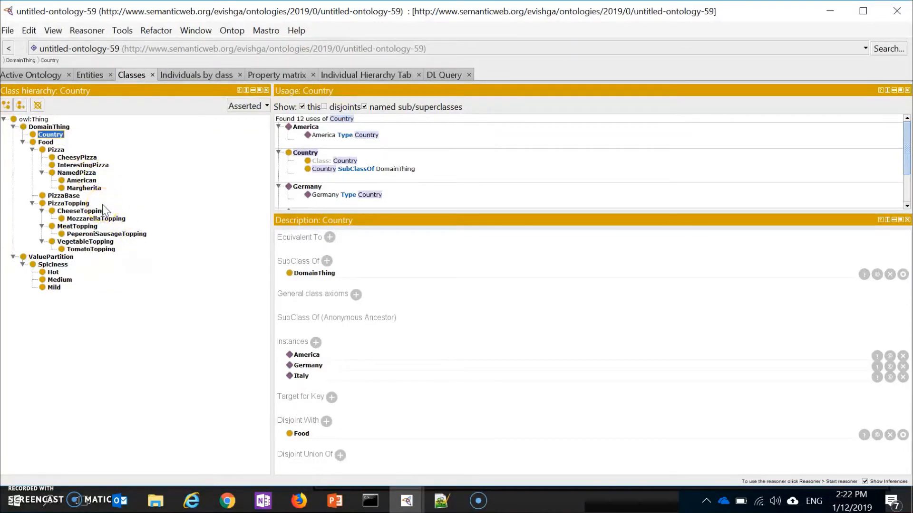
- Define Country as equivalent to the class expression "DomainThing and {America,Italy,Germany}"
click(329, 237)
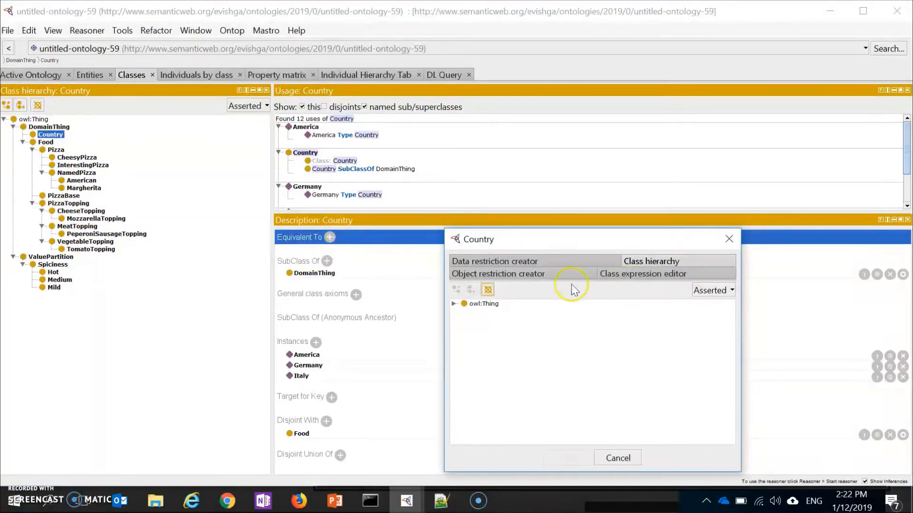
click(497, 276)
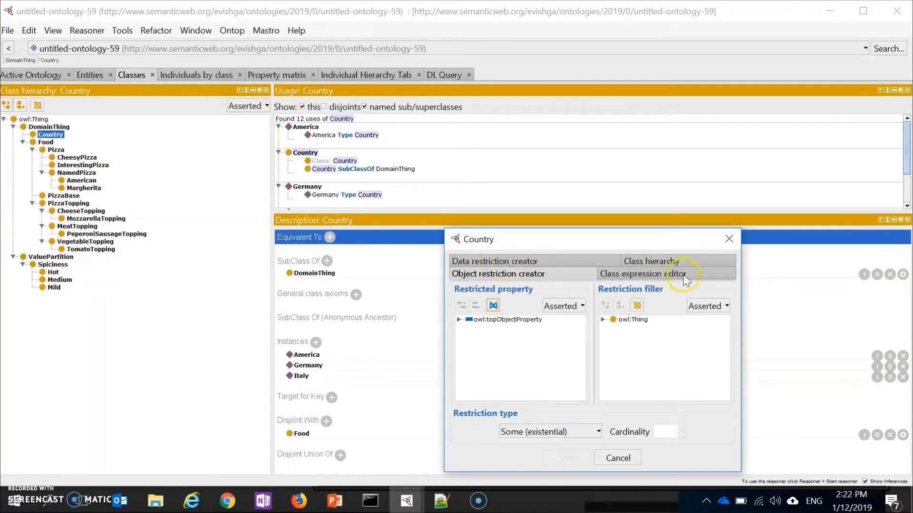
click(655, 276)
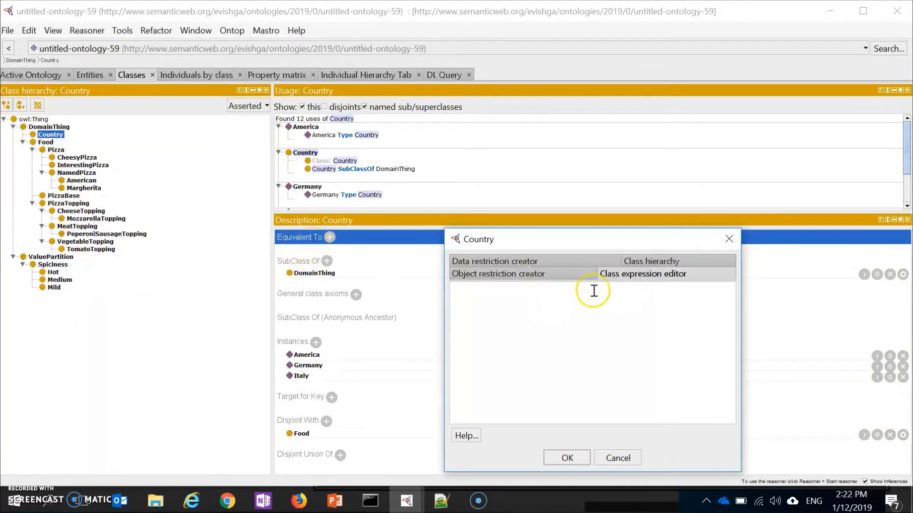
click(560, 309)
text(Doma)
key(Tab)
text(and )
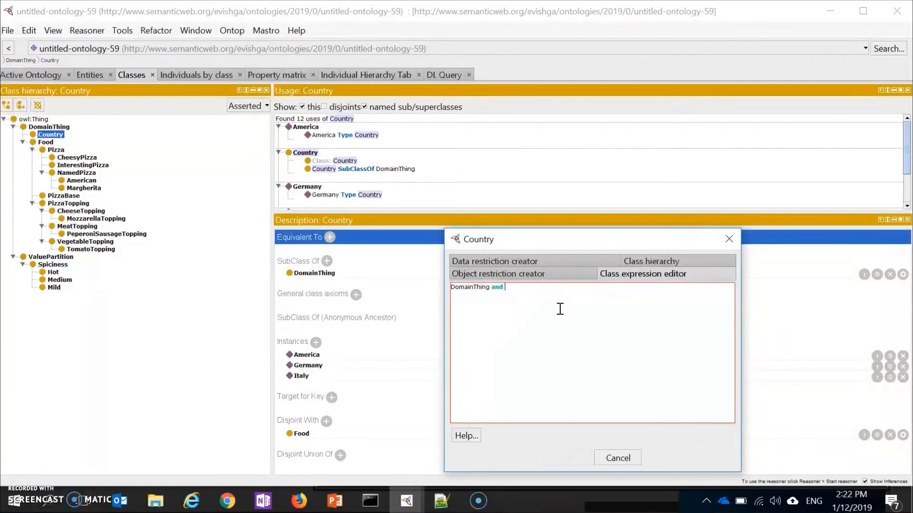
text({America,Italy,Germany})
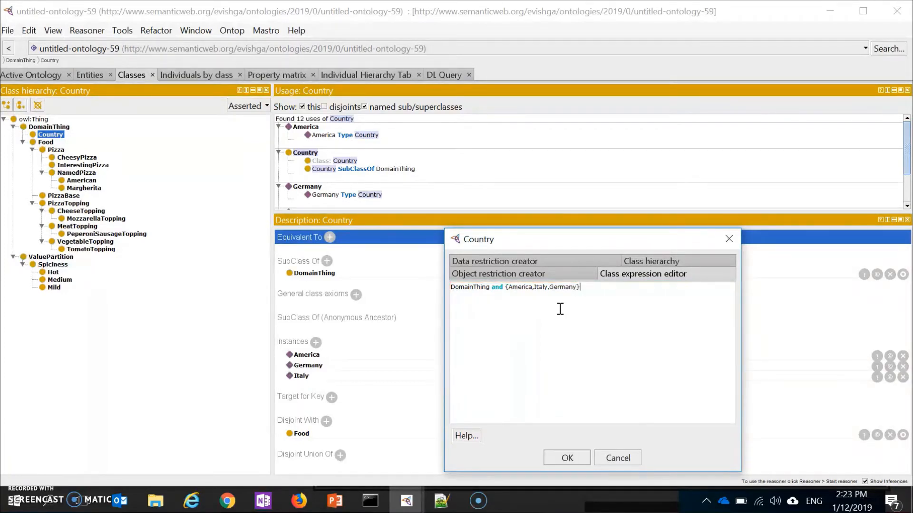
click(559, 457)
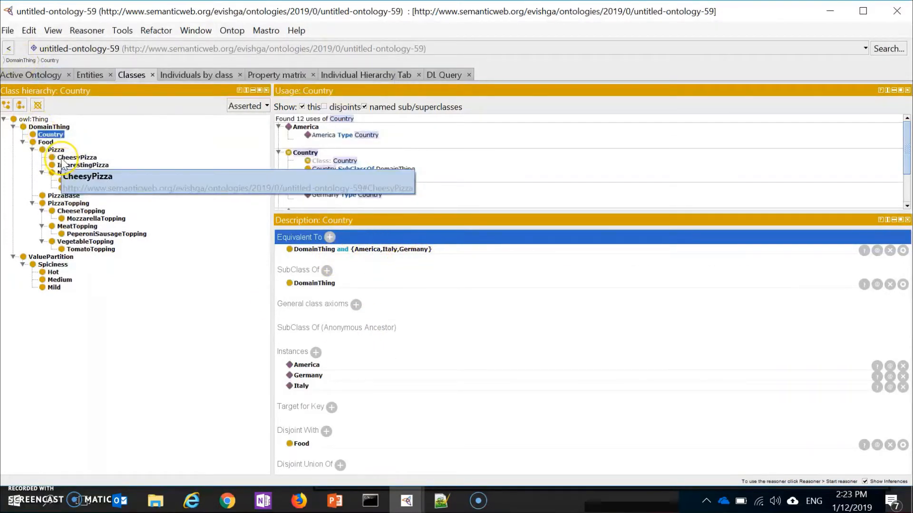
- Add the superclass restriction "hasBase some PizzaBase" to the Pizza class
click(52, 144)
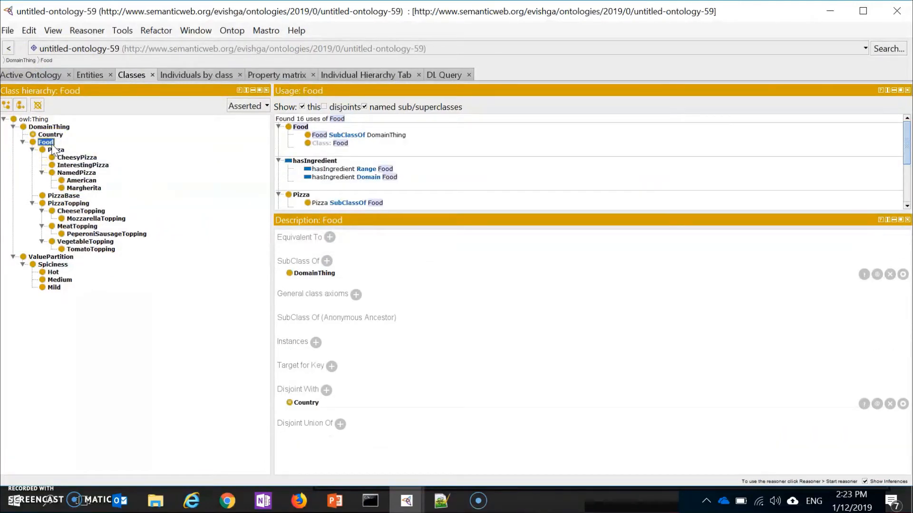
click(54, 150)
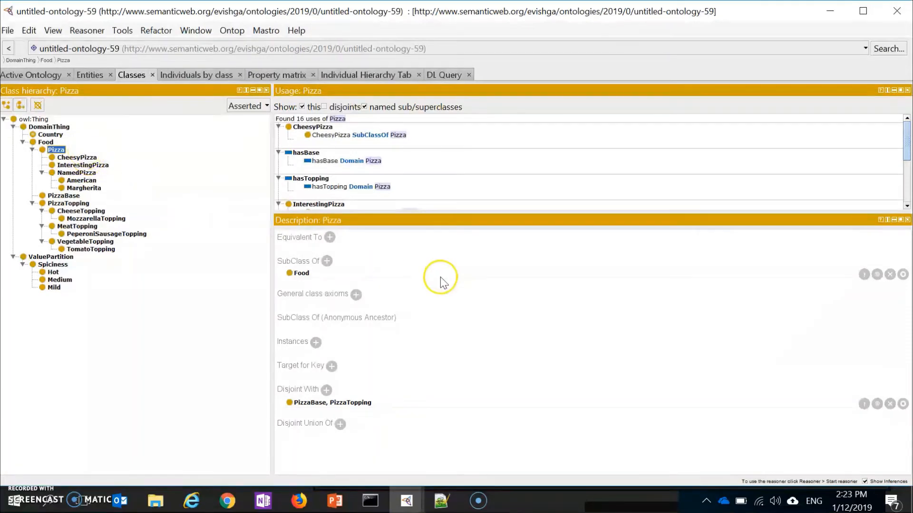
click(327, 261)
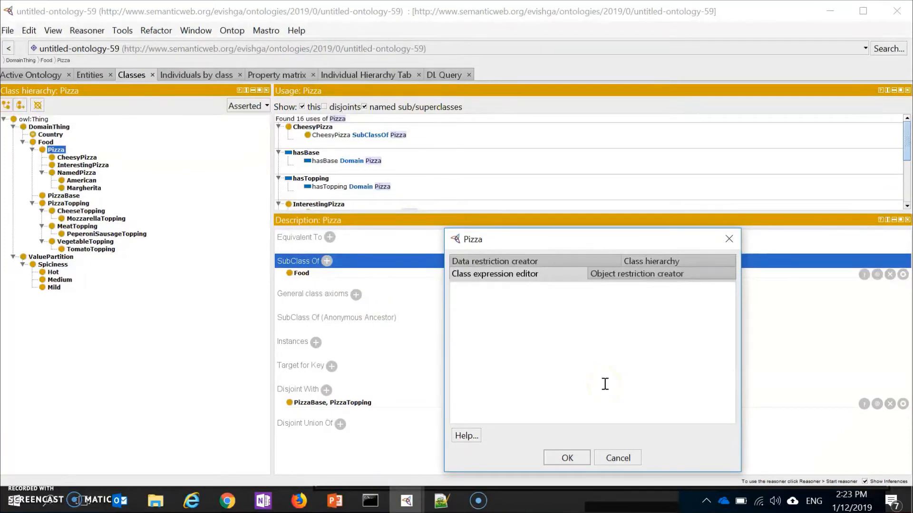
text(has)
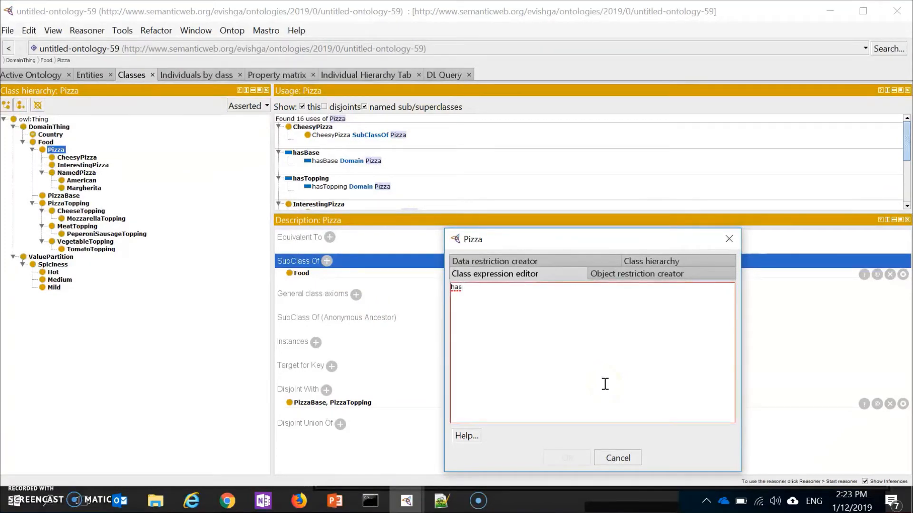
text(Base some)
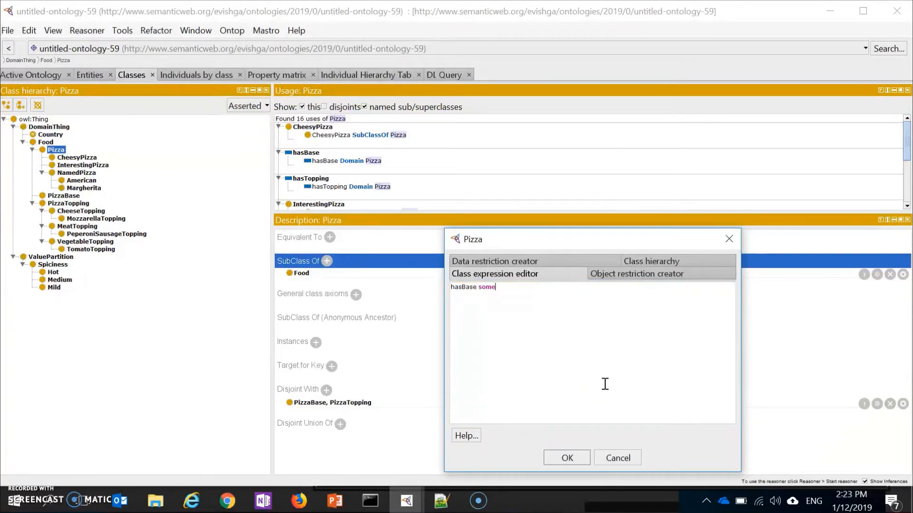
text( PizzaBase)
click(565, 457)
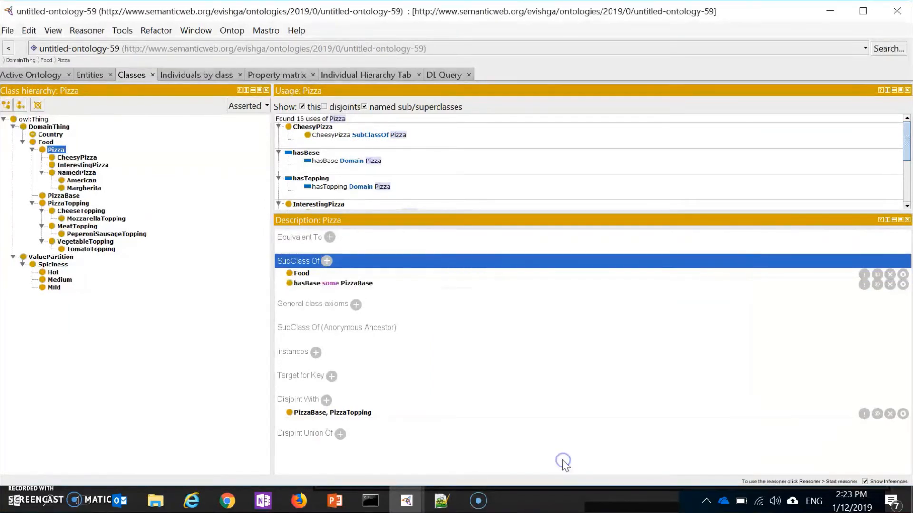
- Define CheesyPizza as equivalent to the class expression "Pizza and hasTopping some CheeseTopping"
click(71, 157)
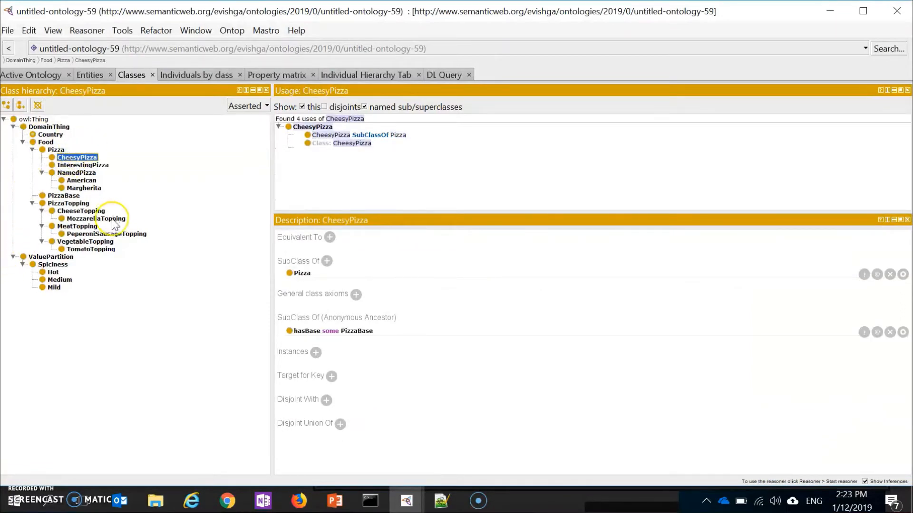
click(329, 238)
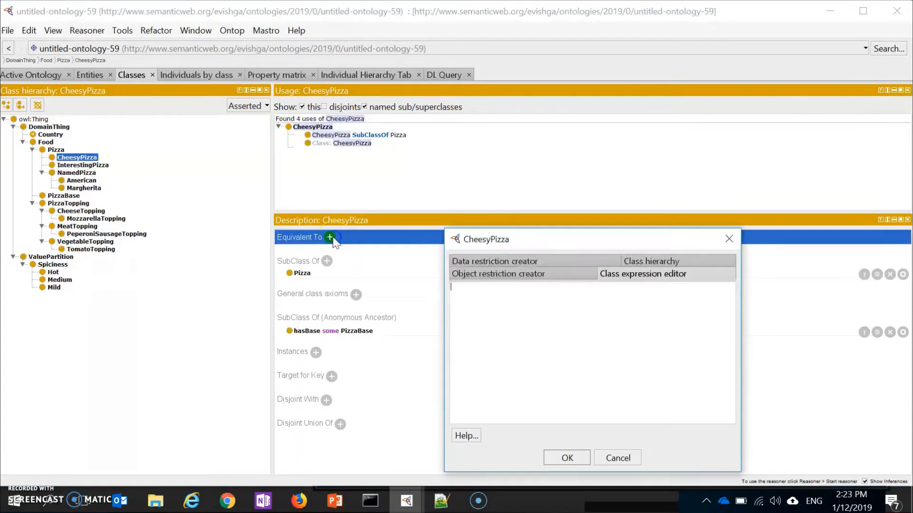
click(483, 318)
text(PizzaTopping)
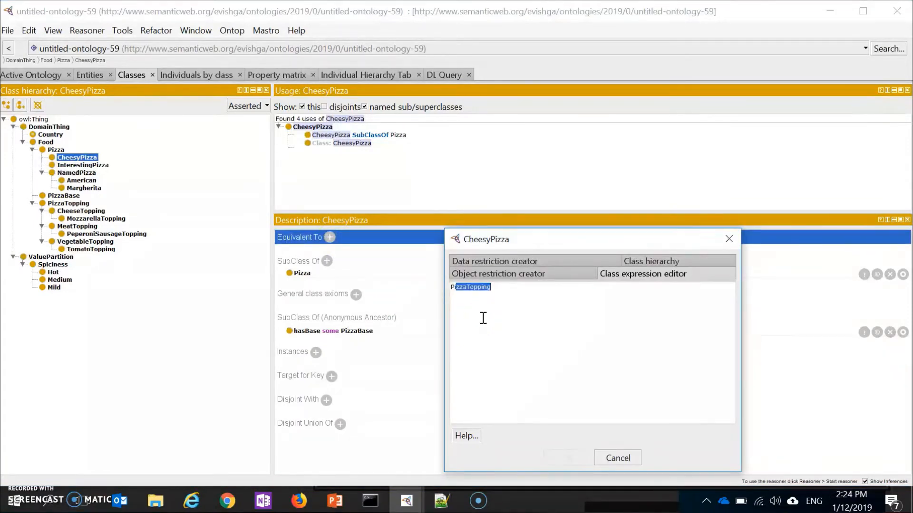
key(BackSpace)
key(BackSpace)
key(BackSpace)
key(BackSpace)
key(BackSpace)
key(BackSpace)
key(BackSpace)
text(and )
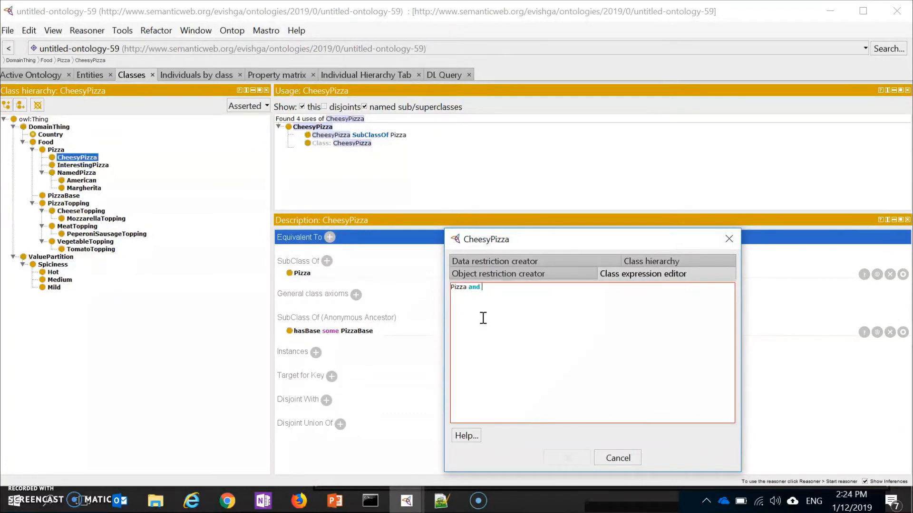
text(hasTopping some Che)
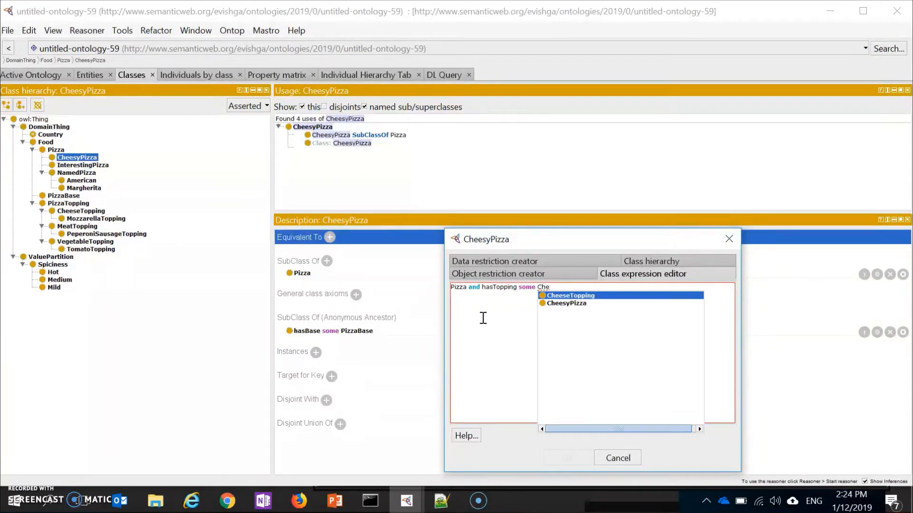
key(Return)
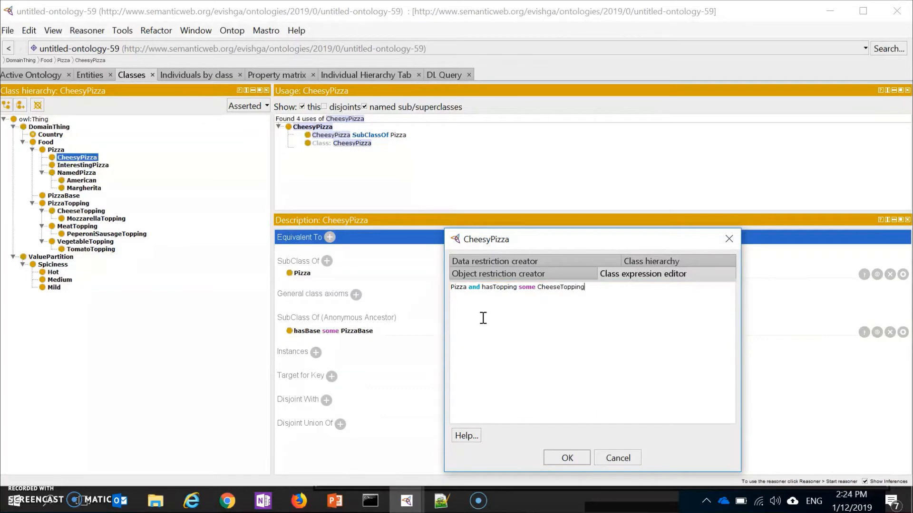
click(567, 459)
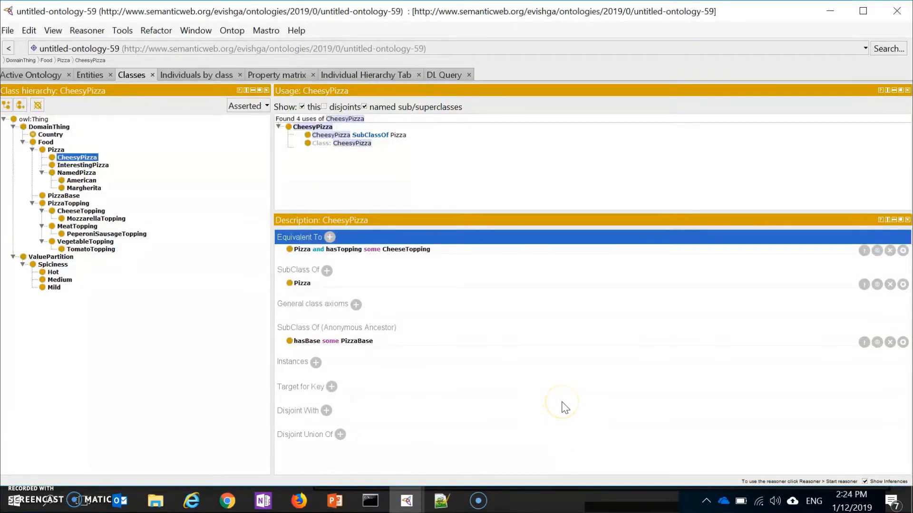
- Switch to the slide presentation and show the Necessary & Sufficient Conditions slide
key(alt+Tab)
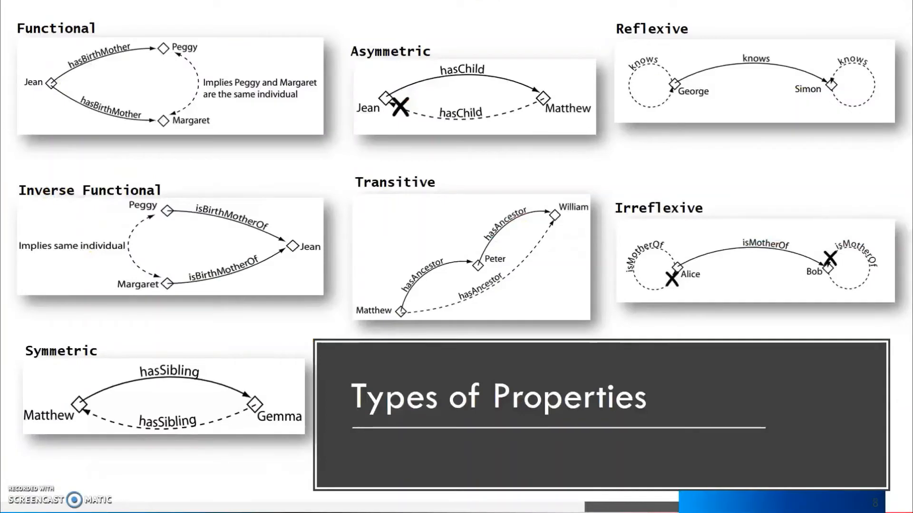
key(Right)
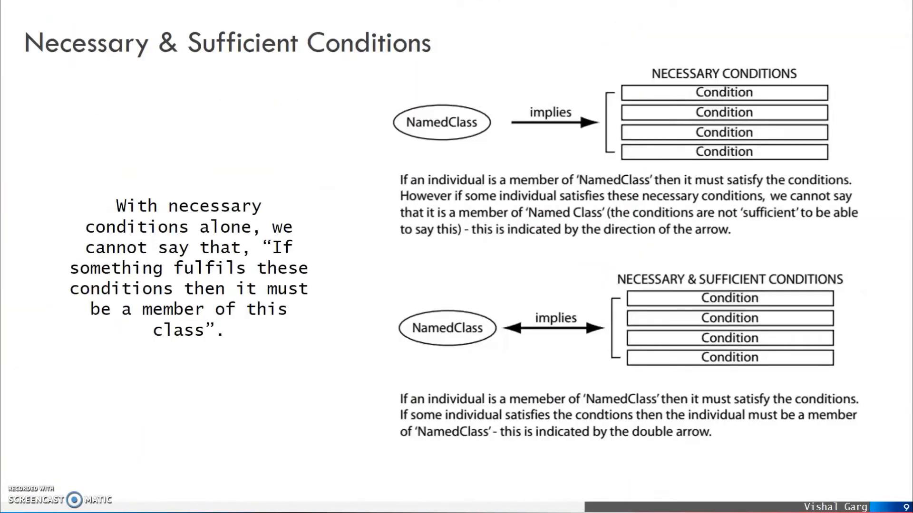
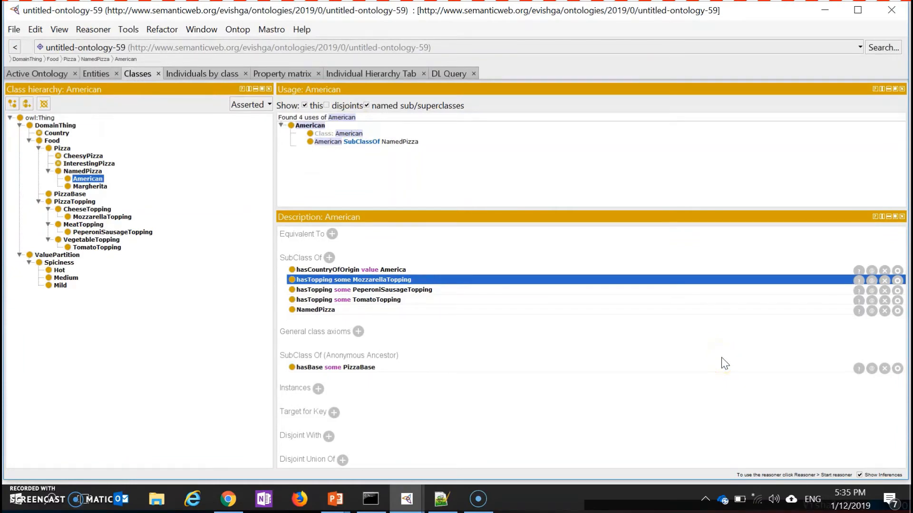
- Create a closure axiom for the American pizza from its MozzarellaTopping, PeperoniSausageTopping and TomatoTopping hasTopping restrictions
key(shift+Down)
key(shift+Down)
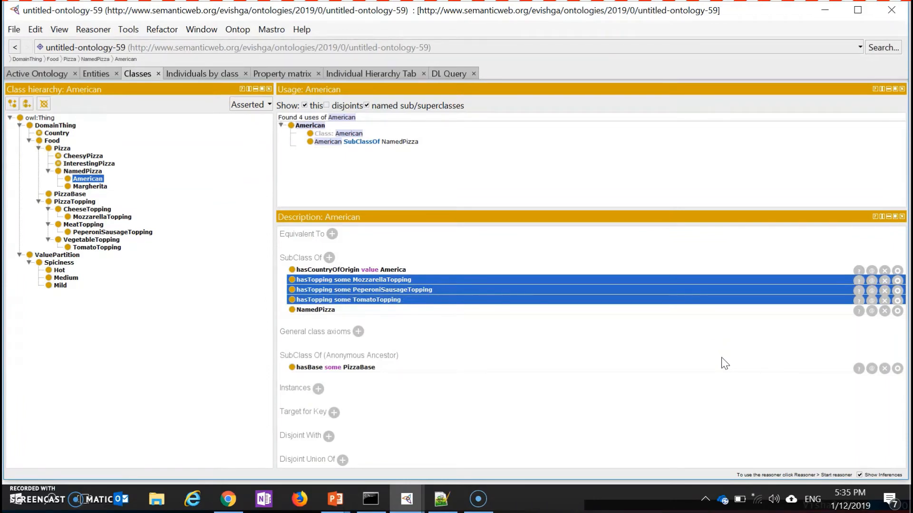
right_click(513, 280)
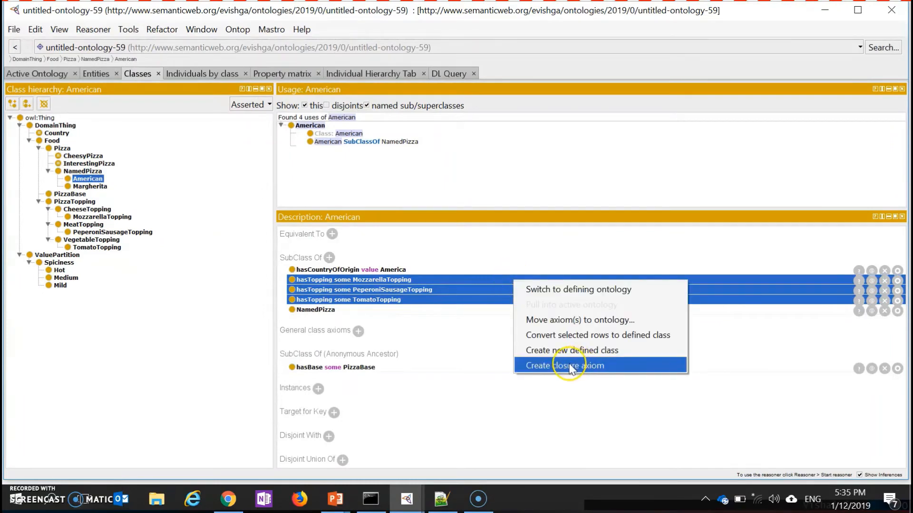
click(608, 363)
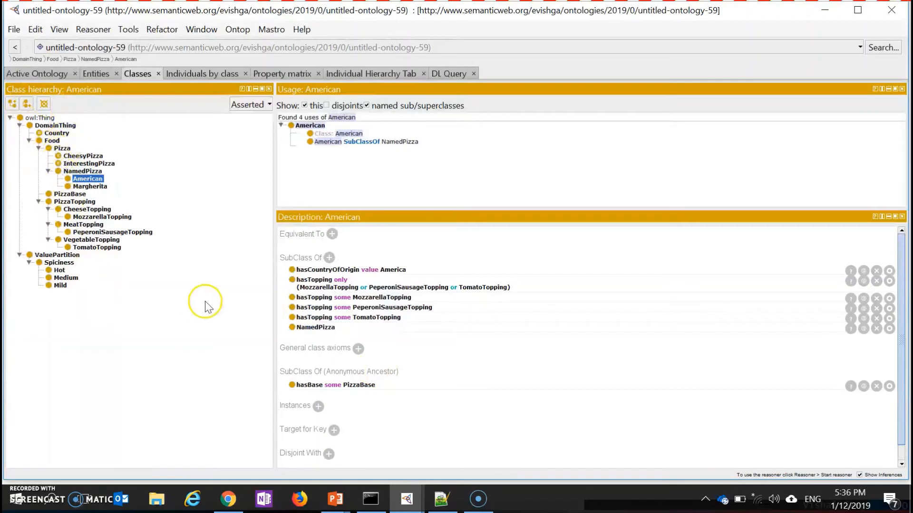
click(340, 403)
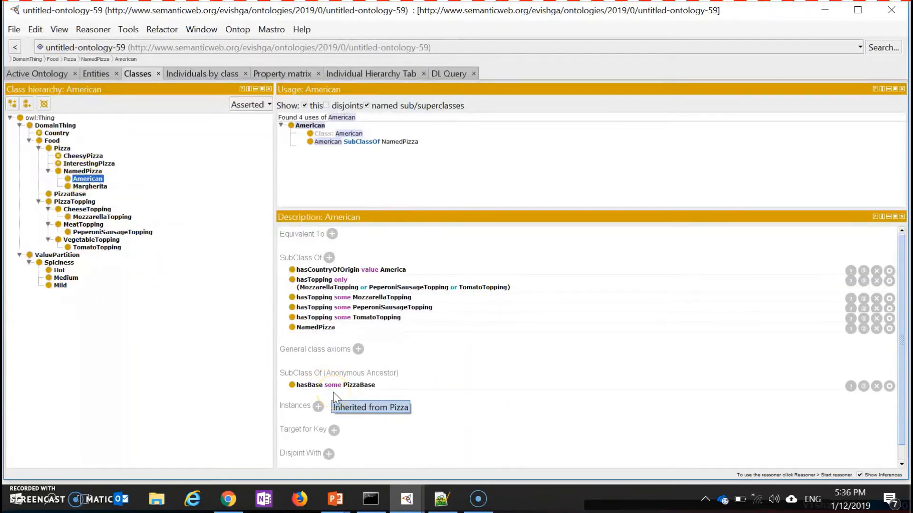
- Add the superclass restriction "hasTopping some TomatoTopping" to the Margherita class
click(99, 191)
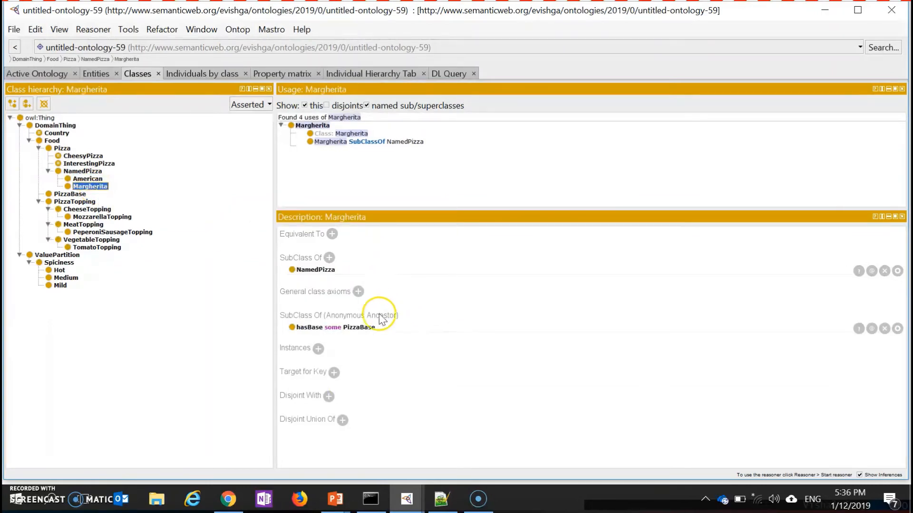
click(329, 258)
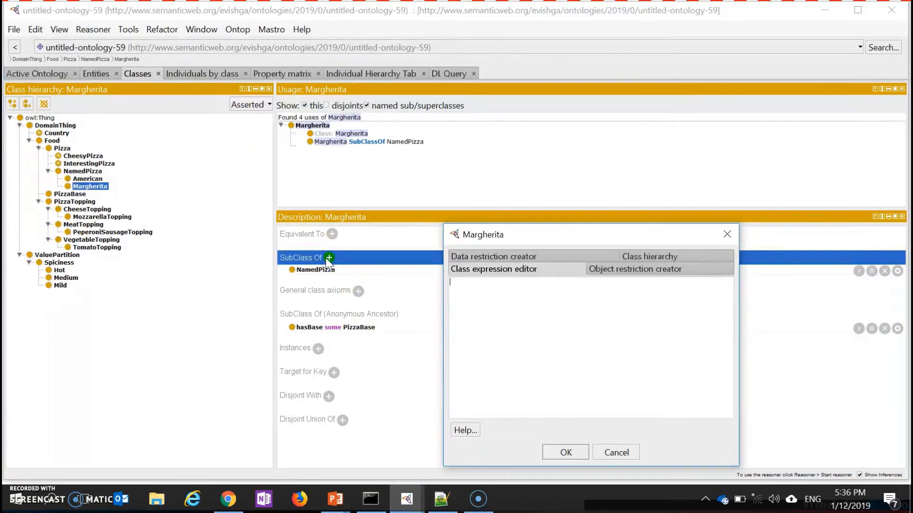
text(hasTopping some TomatoTopping)
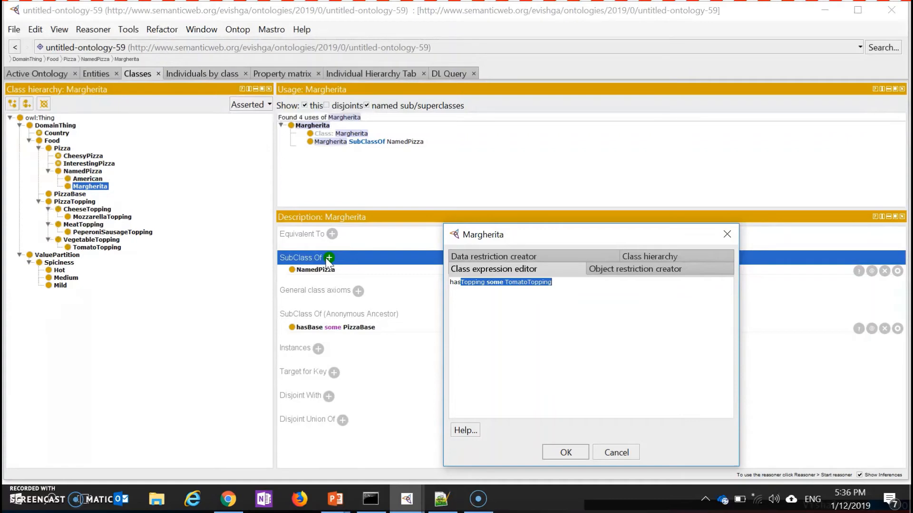
key(Tab)
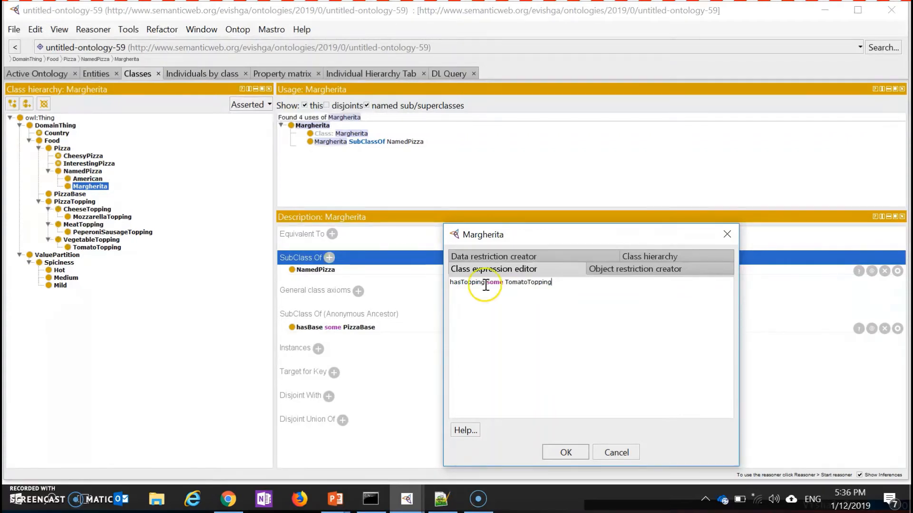
click(571, 451)
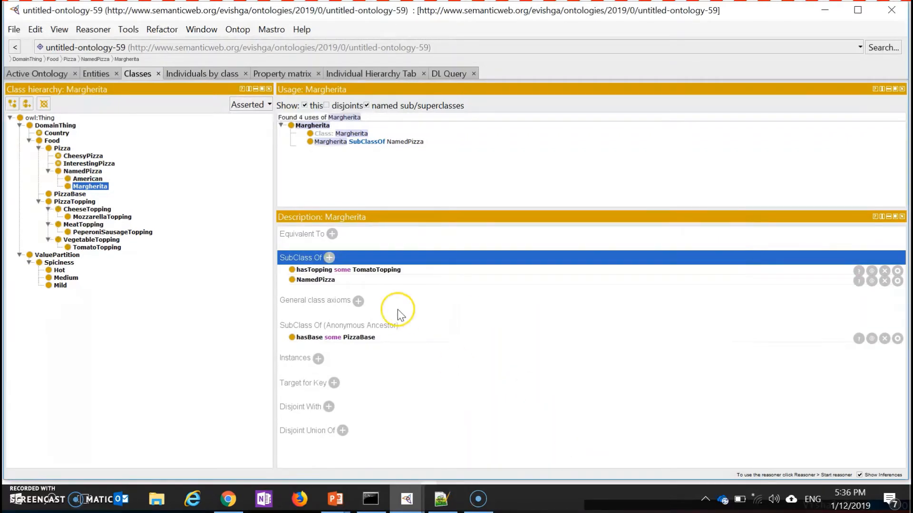
- Add the superclass restriction "hasTopping some MozzarellaTopping" to the Margherita class
click(329, 257)
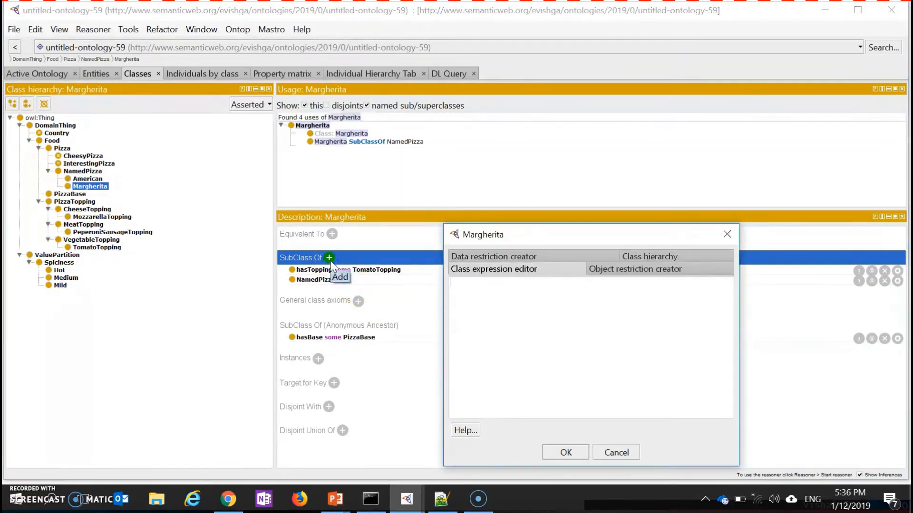
text(hasTopping some TomatoTopping)
key(Right)
key(BackSpace)
key(BackSpace)
key(BackSpace)
key(BackSpace)
key(BackSpace)
key(BackSpace)
key(BackSpace)
key(BackSpace)
key(BackSpace)
key(BackSpace)
key(BackSpace)
key(BackSpace)
key(BackSpace)
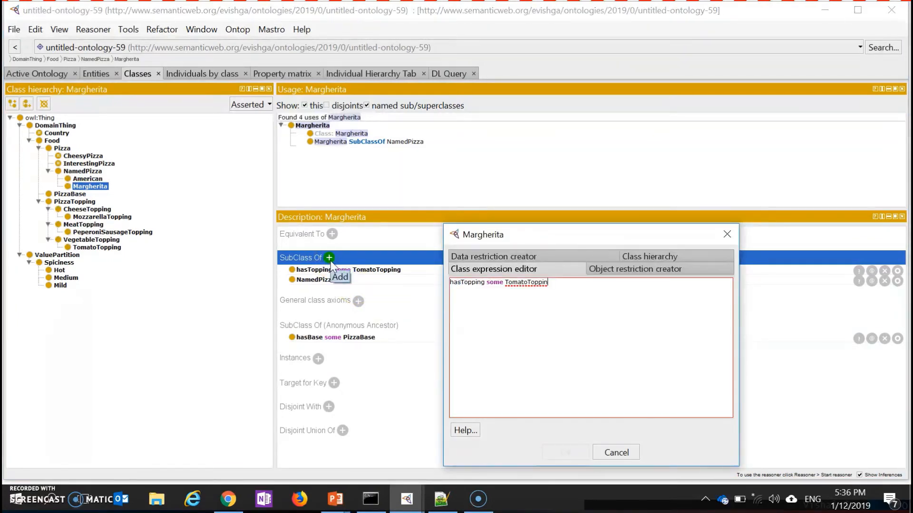
text(Mozzarella)
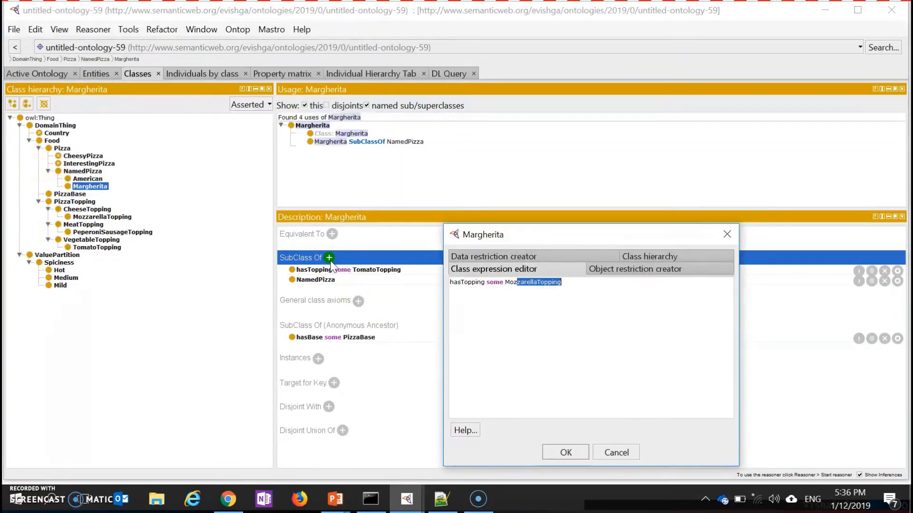
key(Return)
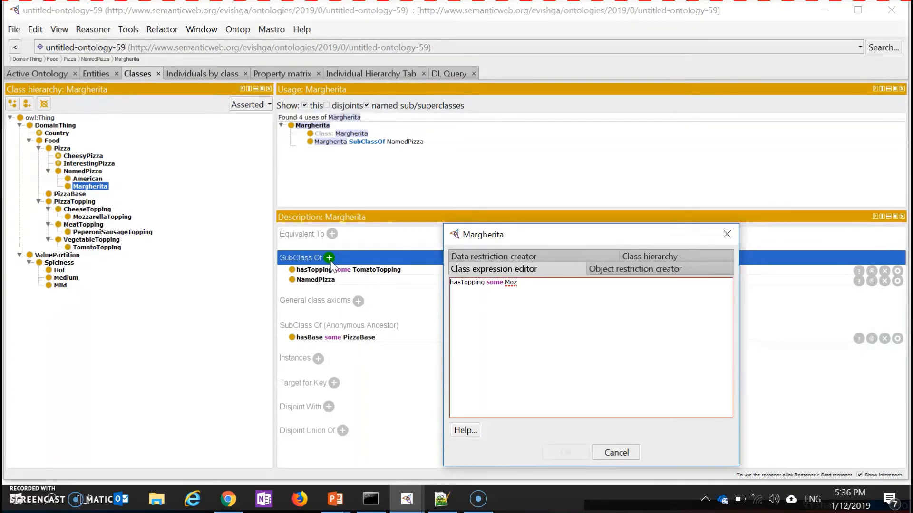
text(e)
key(BackSpace)
key(ctrl+space)
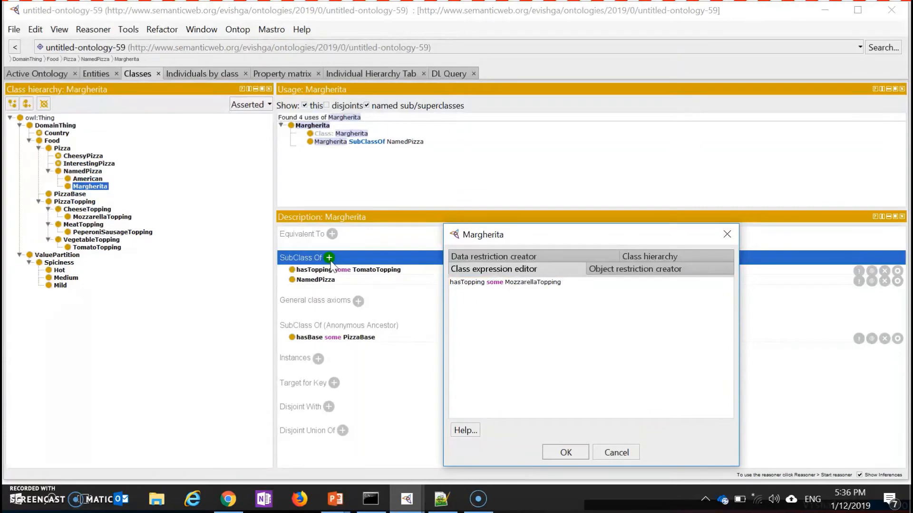
click(566, 454)
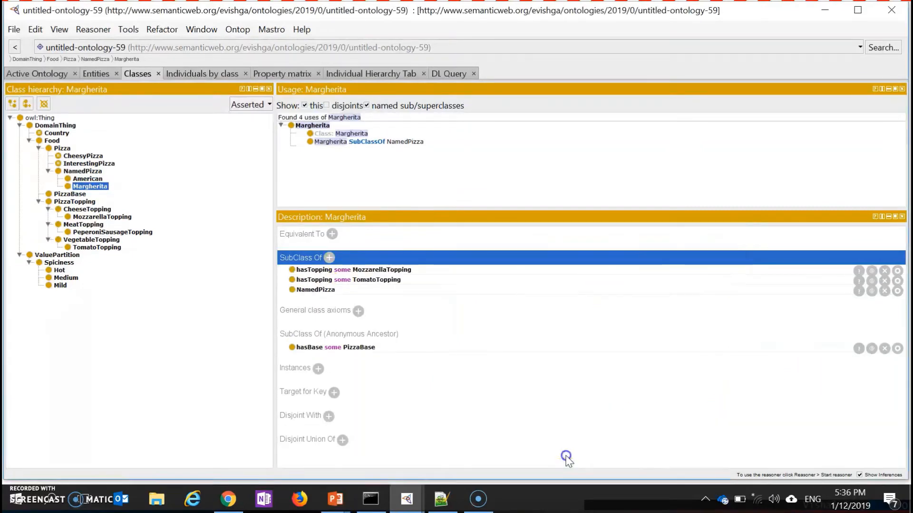
- Create a closure axiom for Margherita from its MozzarellaTopping and TomatoTopping hasTopping restrictions
click(447, 271)
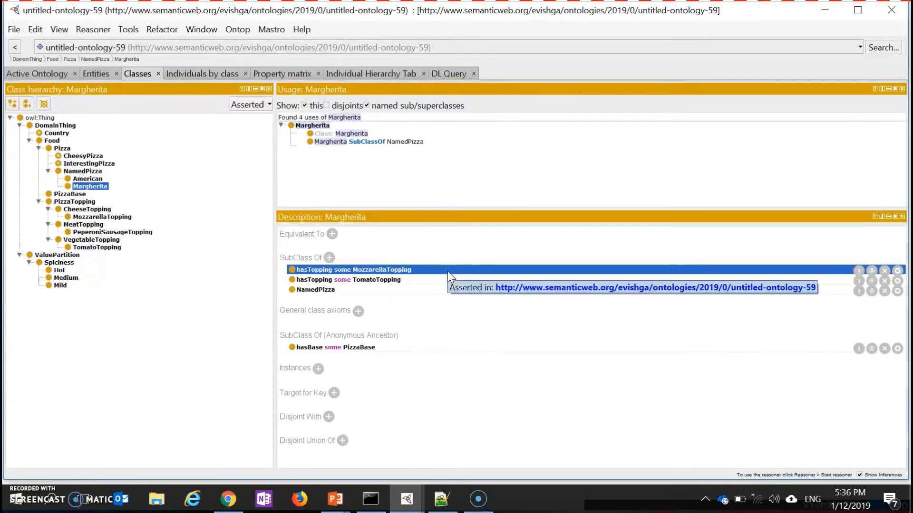
key(shift+Down)
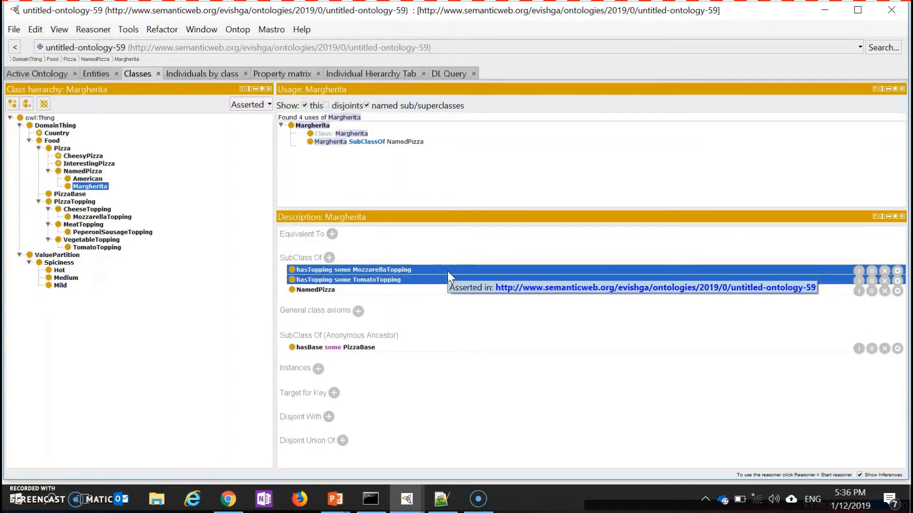
right_click(448, 271)
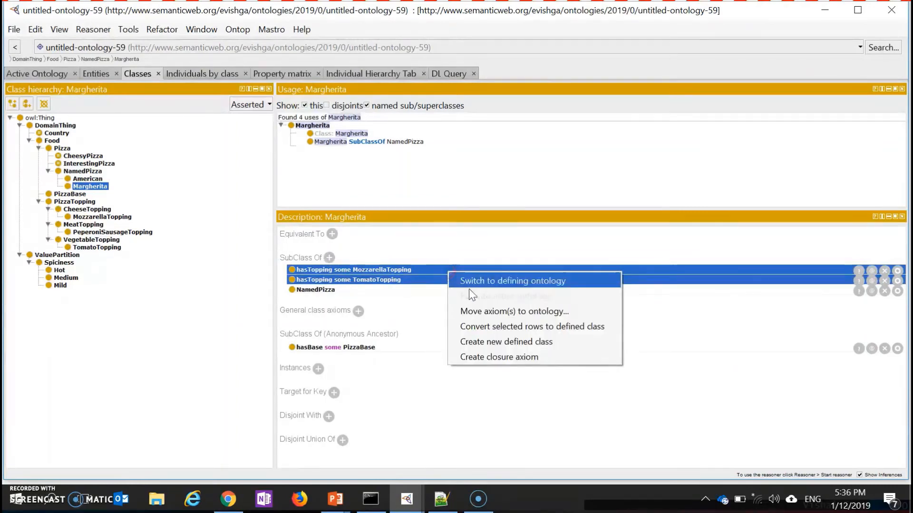
click(499, 357)
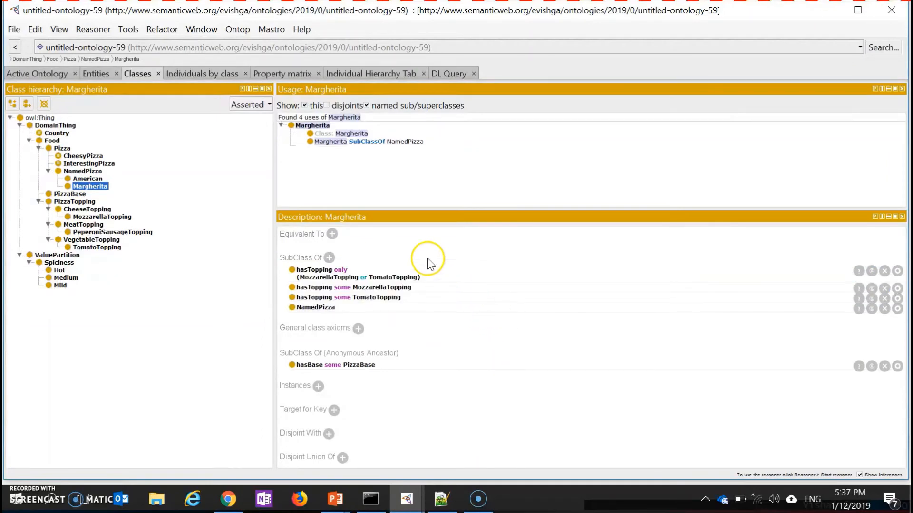
- Add the superclass restriction "hasCountryOfOrigin value Italy" to the MozzarellaTopping class
click(78, 195)
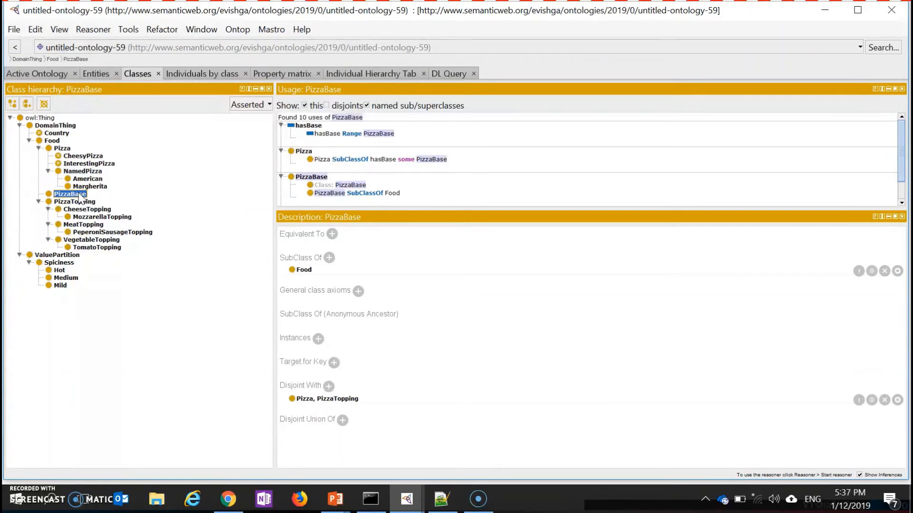
key(Down)
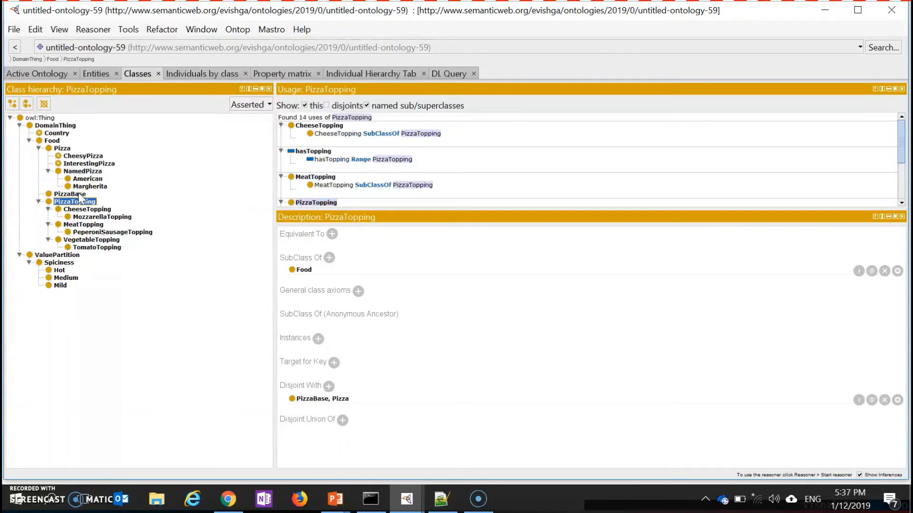
key(Down)
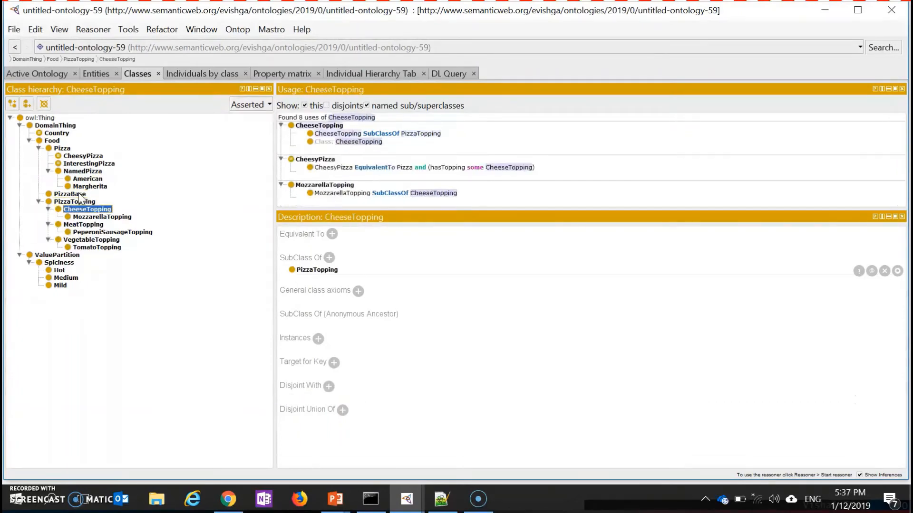
key(Down)
key(Down)
key(Down)
key(Down)
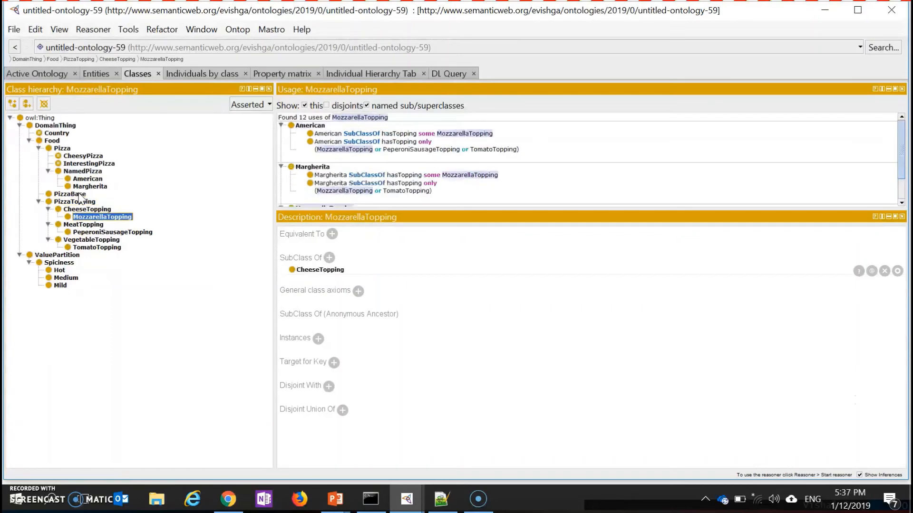
key(Up)
key(Up)
key(Up)
click(332, 259)
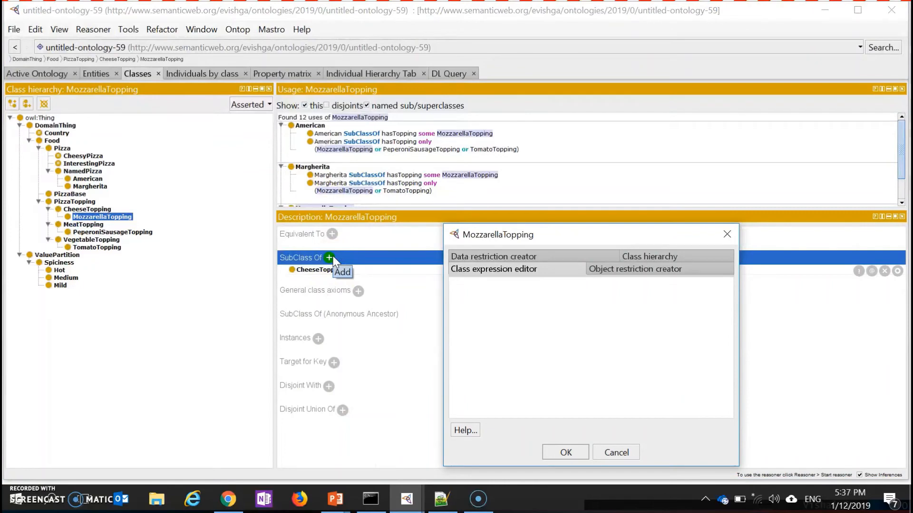
text(has)
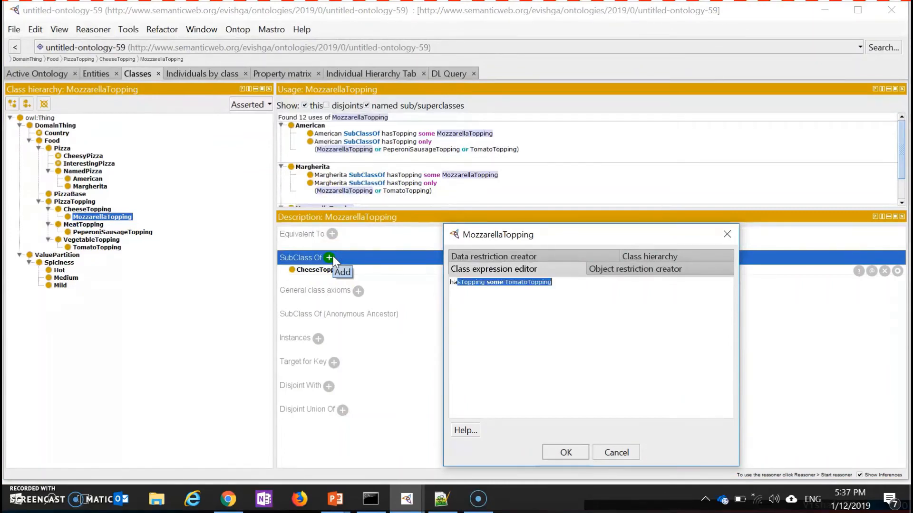
text(Cou)
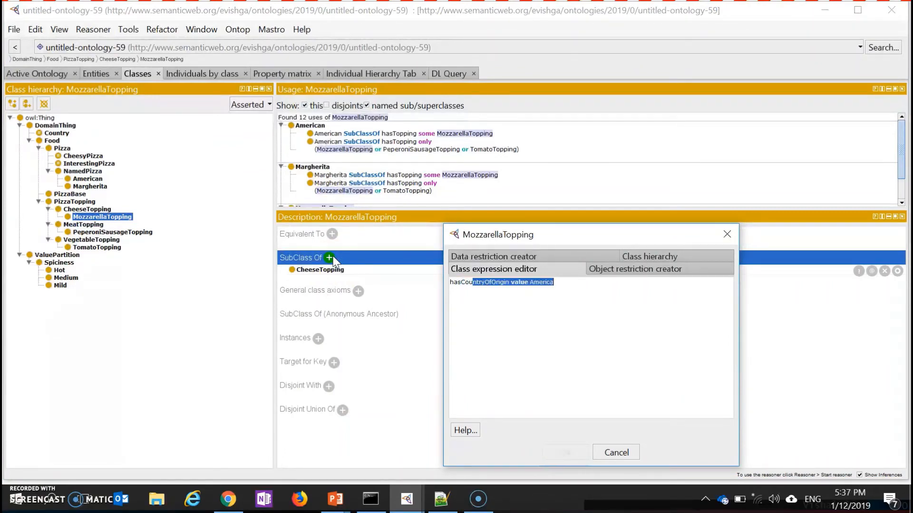
key(Right)
key(BackSpace)
key(BackSpace)
key(BackSpace)
key(BackSpace)
key(BackSpace)
key(BackSpace)
key(BackSpace)
key(BackSpace)
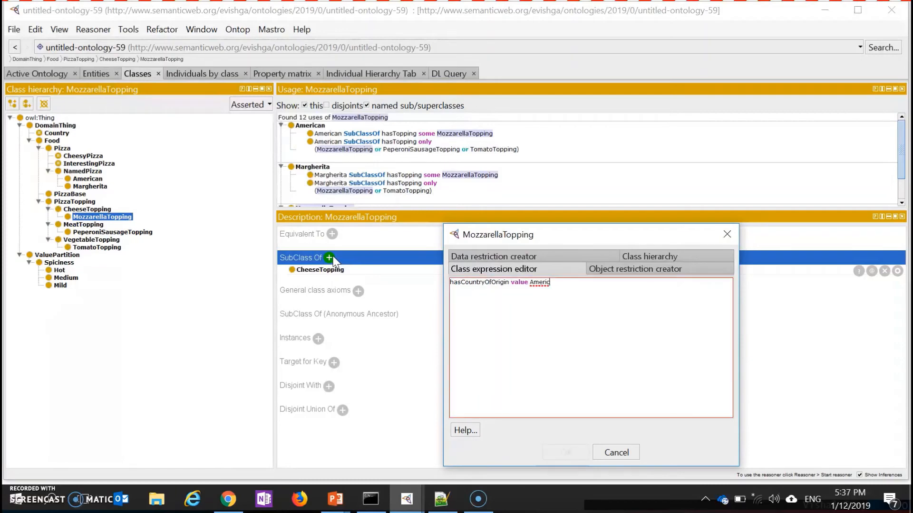
text(Italy)
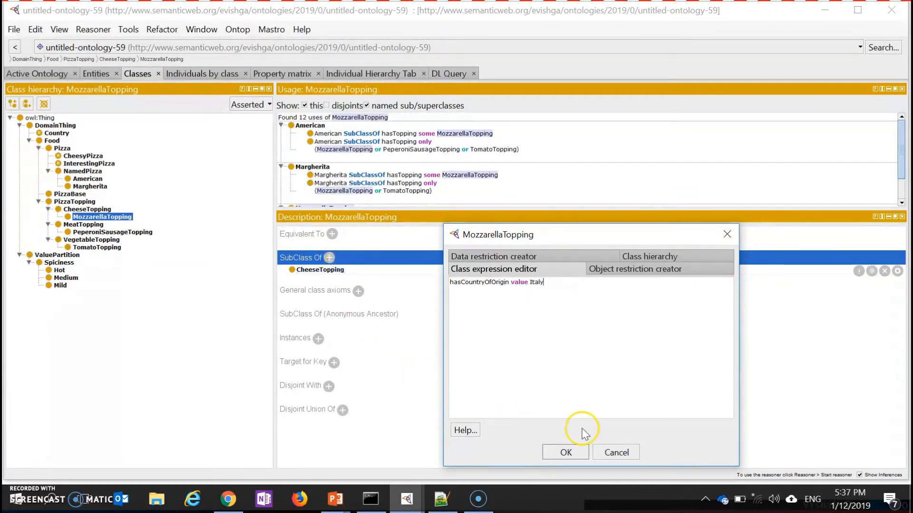
click(557, 454)
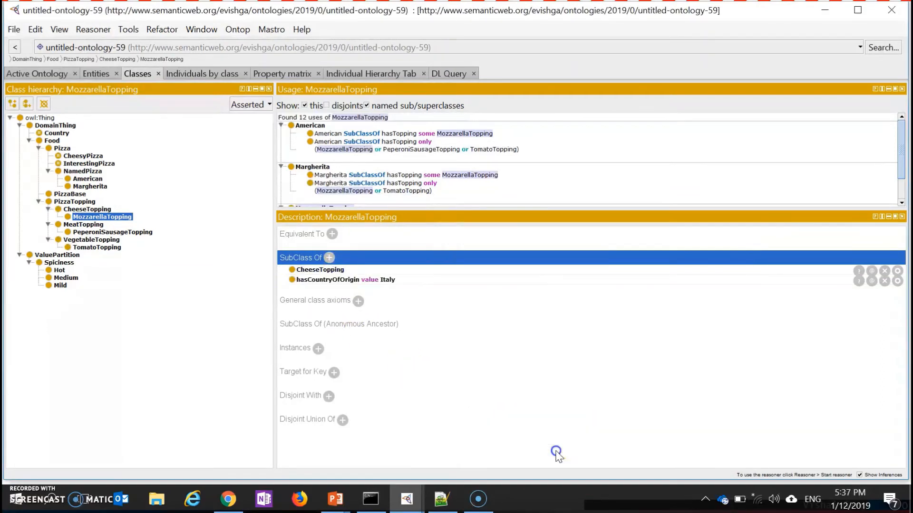
- Add the superclass restriction "hasSpiciness some Mild" to the MozzarellaTopping class
click(329, 257)
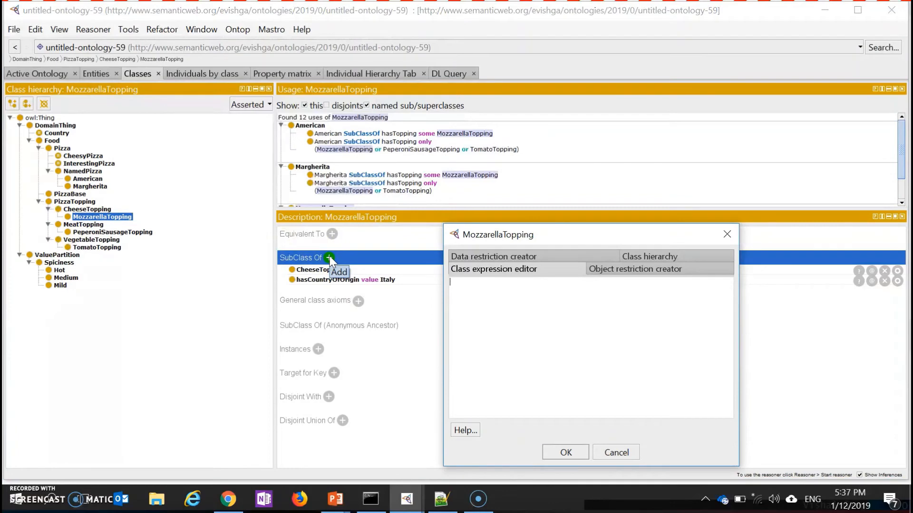
text(ha)
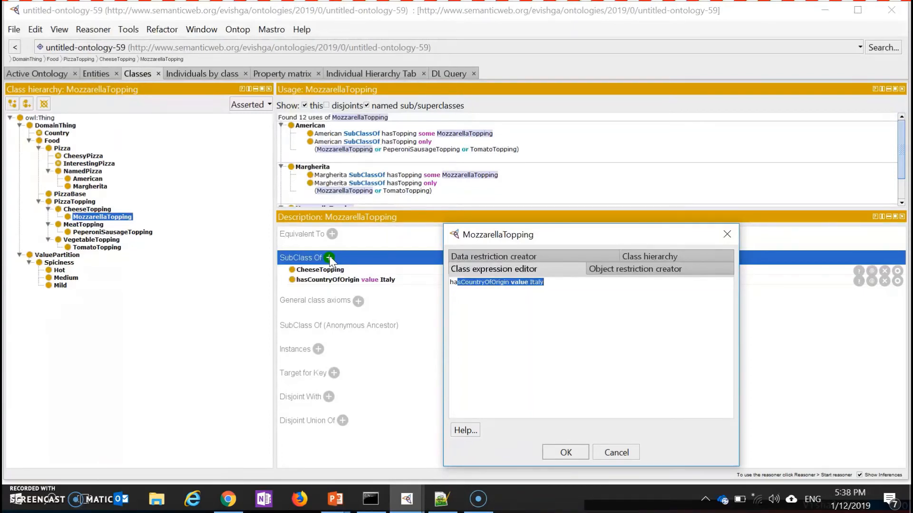
text(sSpiciness some)
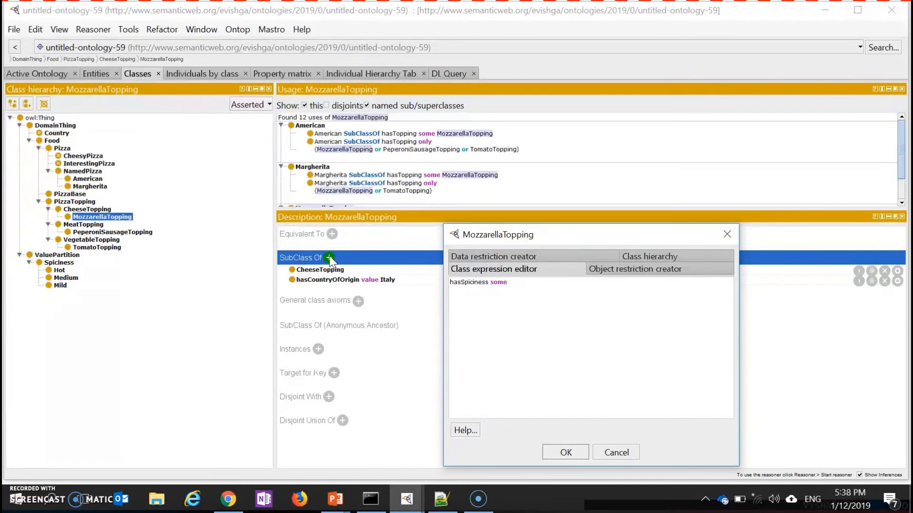
text( Mild)
click(576, 454)
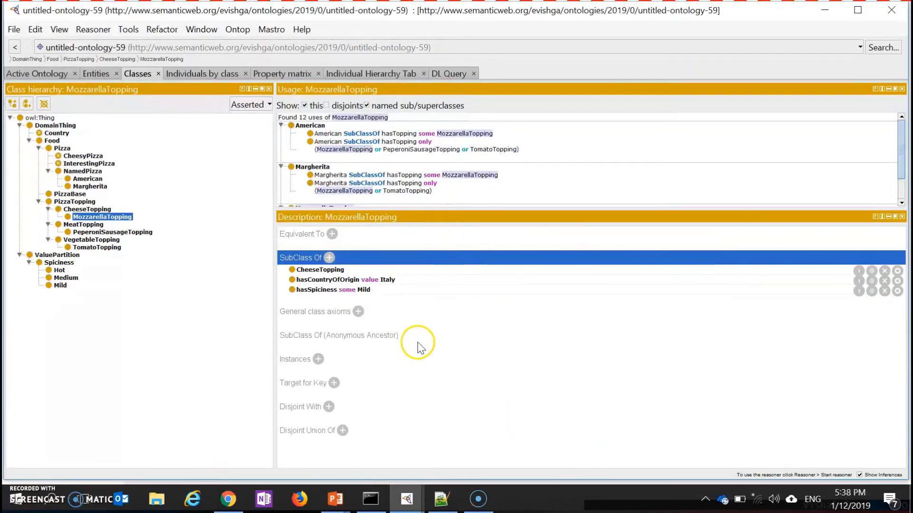
- Add the superclass restriction "hasSpiciness some Medium" to the PeperoniSausageTopping class
click(100, 232)
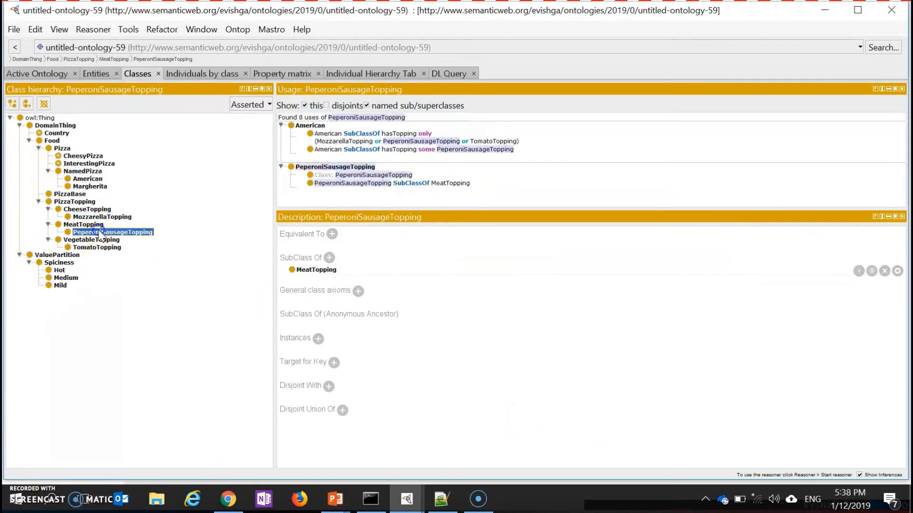
click(329, 258)
text(hasSpiciness some Mild)
key(BackSpace)
key(BackSpace)
key(BackSpace)
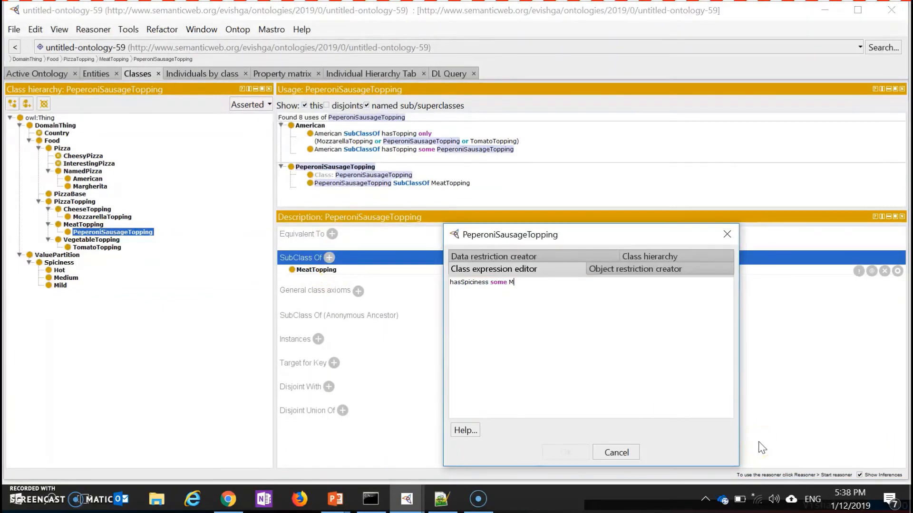
text(ediu)
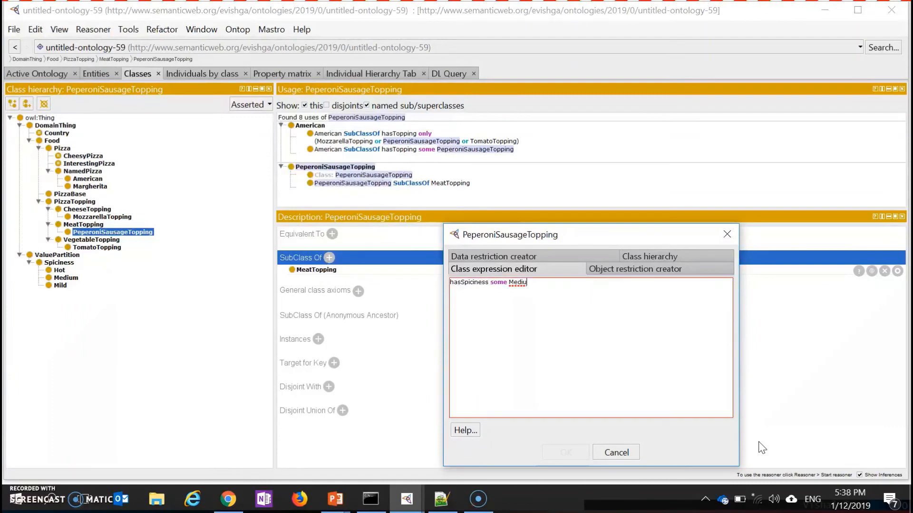
text(m)
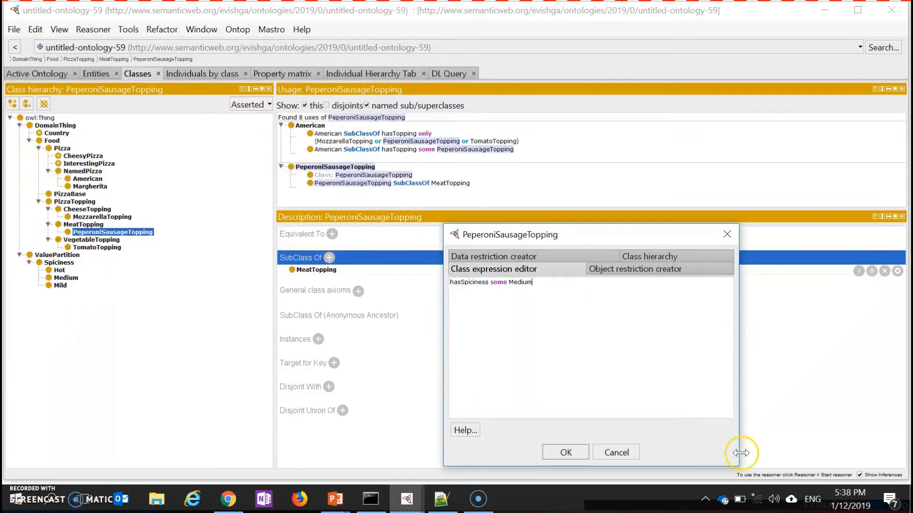
click(565, 452)
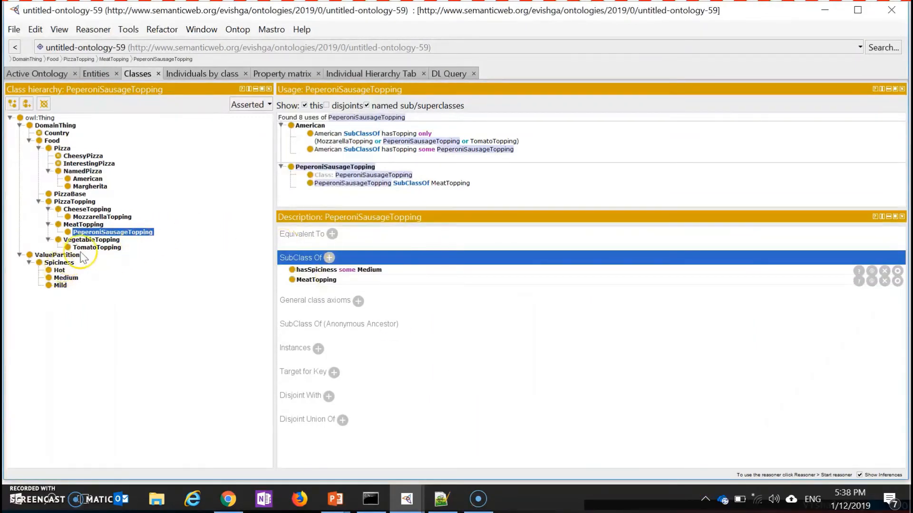
- Add the superclass restriction "hasSpiciness some Medium" to the TomatoTopping class
click(100, 247)
click(329, 257)
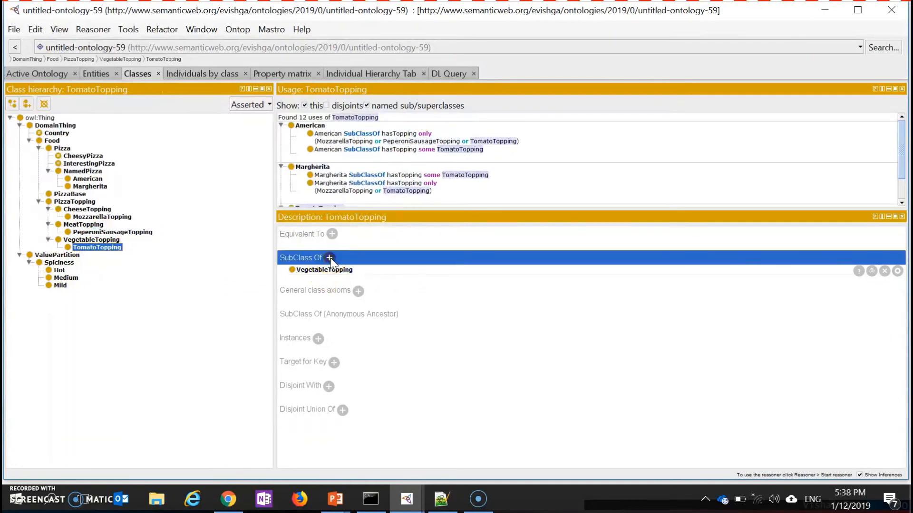
text(has)
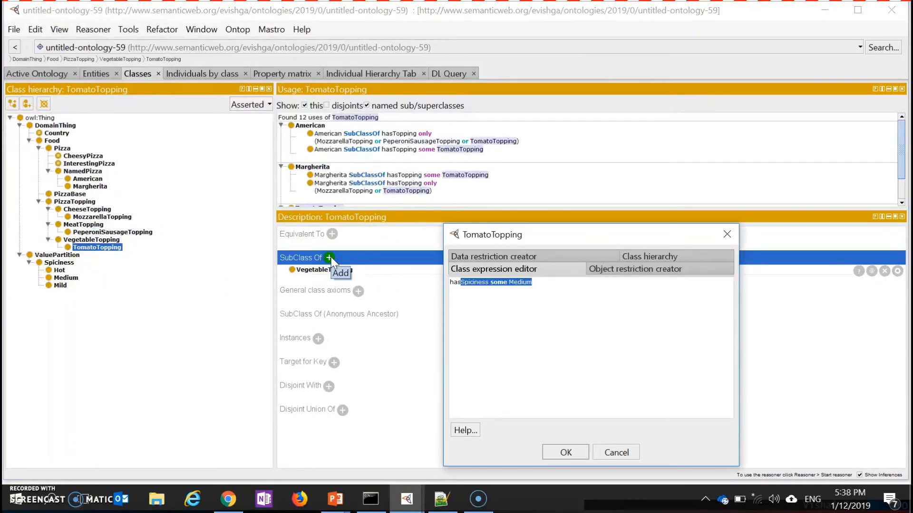
key(End)
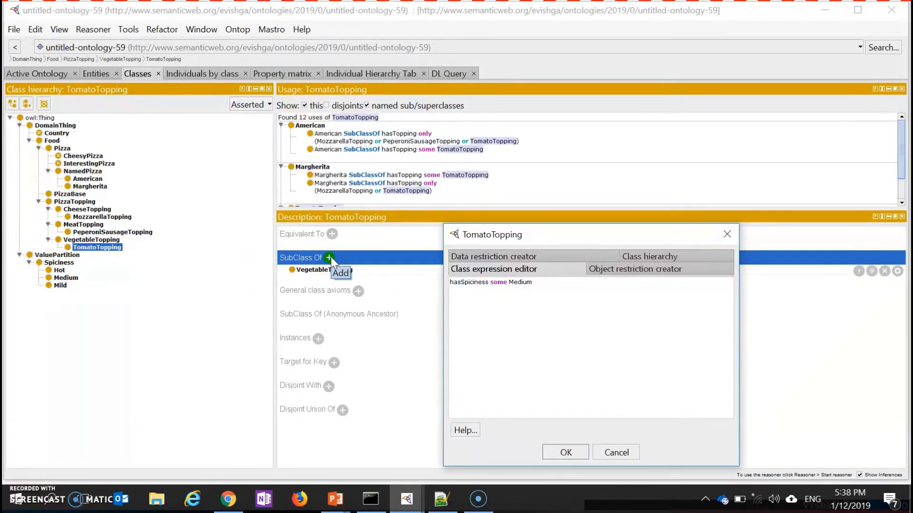
click(566, 453)
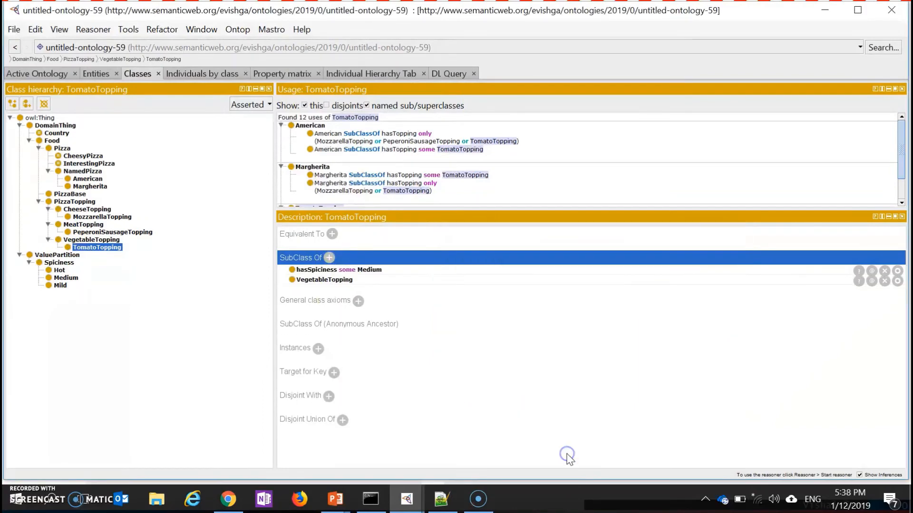
- Select the Spiciness class, then switch to the slide presentation to view the Closure Axioms & Covering Axioms slide
click(61, 262)
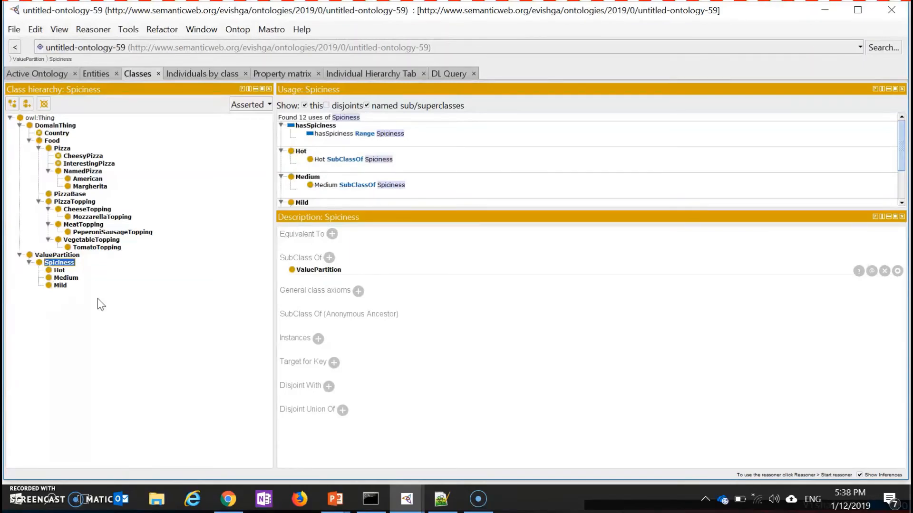
key(alt+Tab)
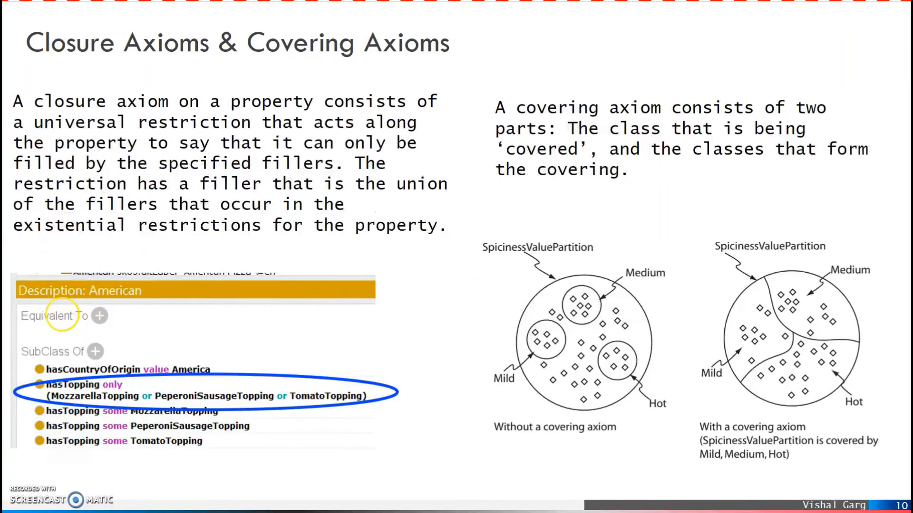
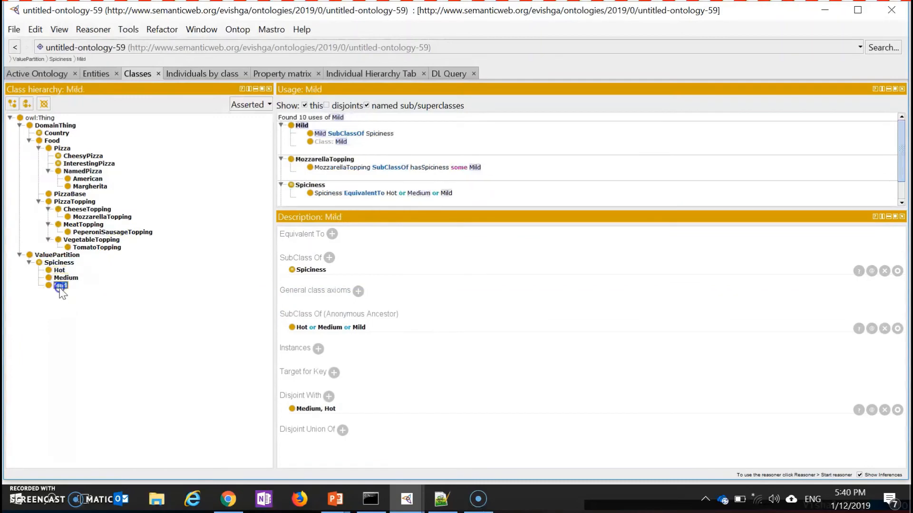
- Select the Hot class, then choose HermiT 1.3.8.413 as the reasoner and start it
click(59, 270)
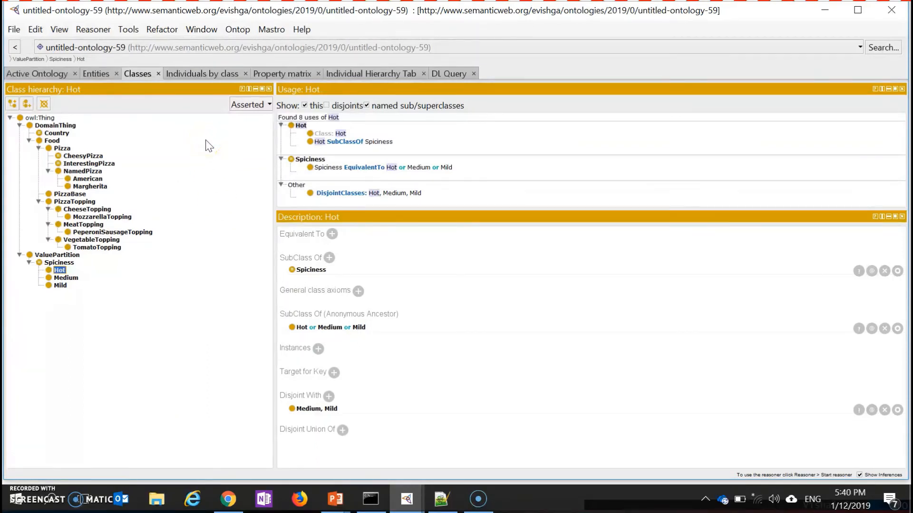
click(94, 31)
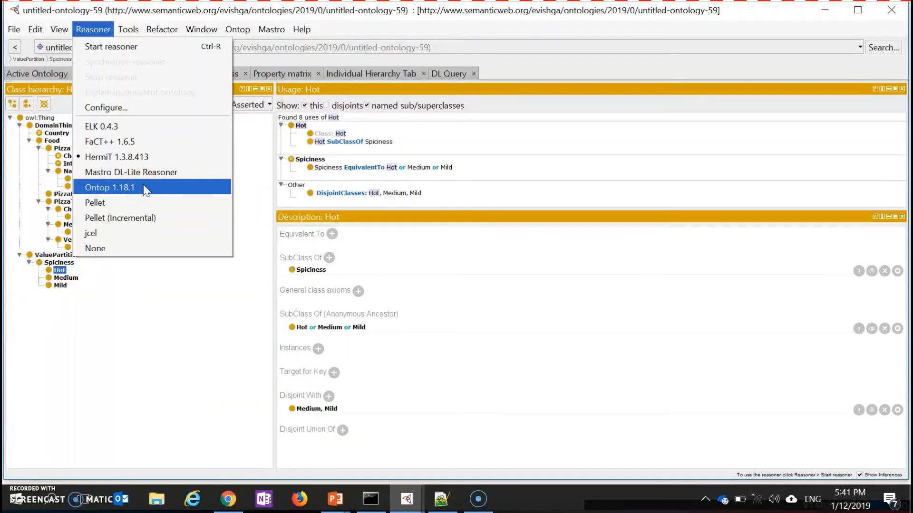
click(134, 163)
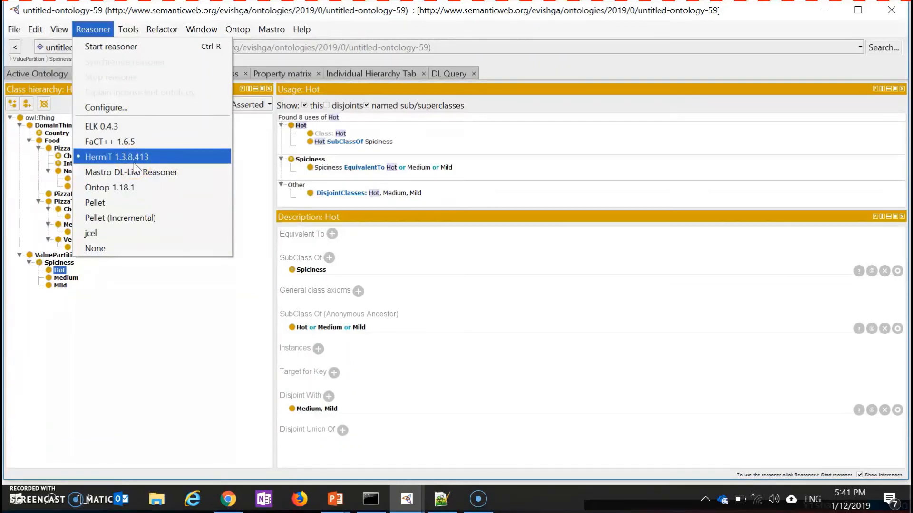
click(147, 159)
click(118, 53)
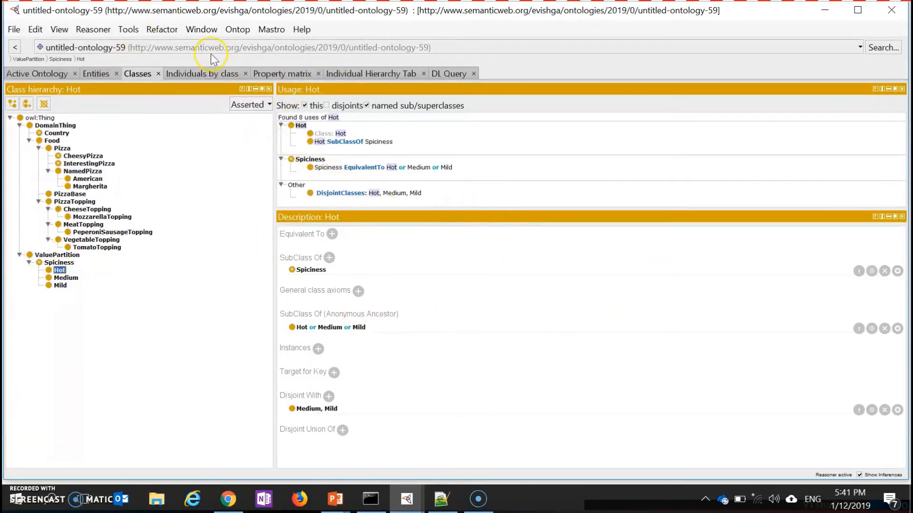
- Switch the class hierarchy to the Inferred view and collapse the Spiciness and ValuePartition branches
click(246, 105)
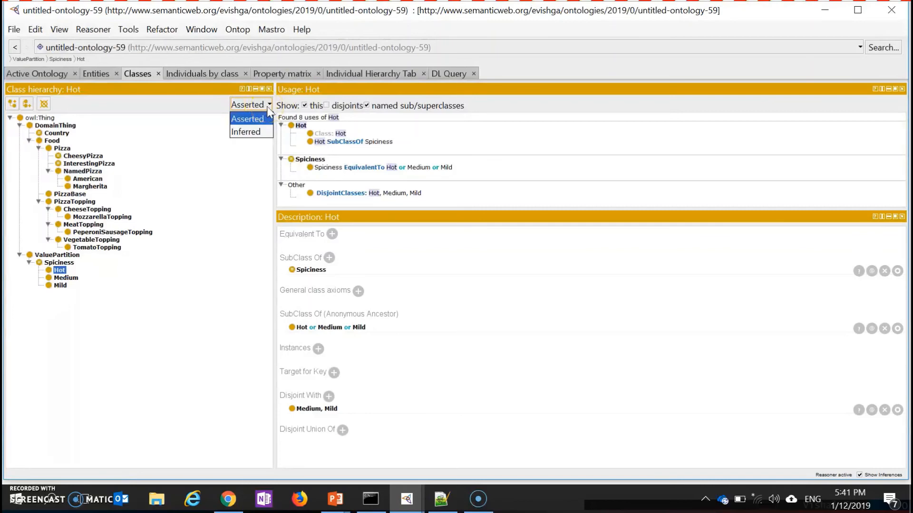
click(258, 133)
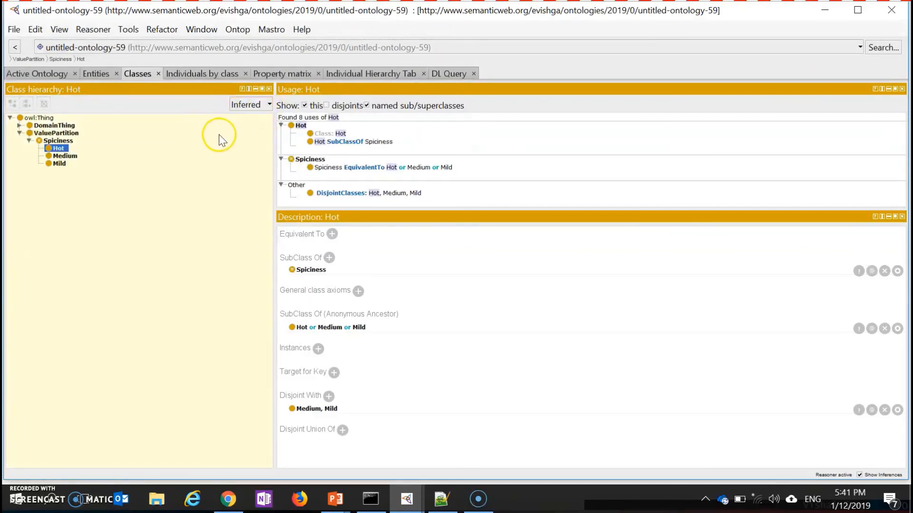
click(32, 141)
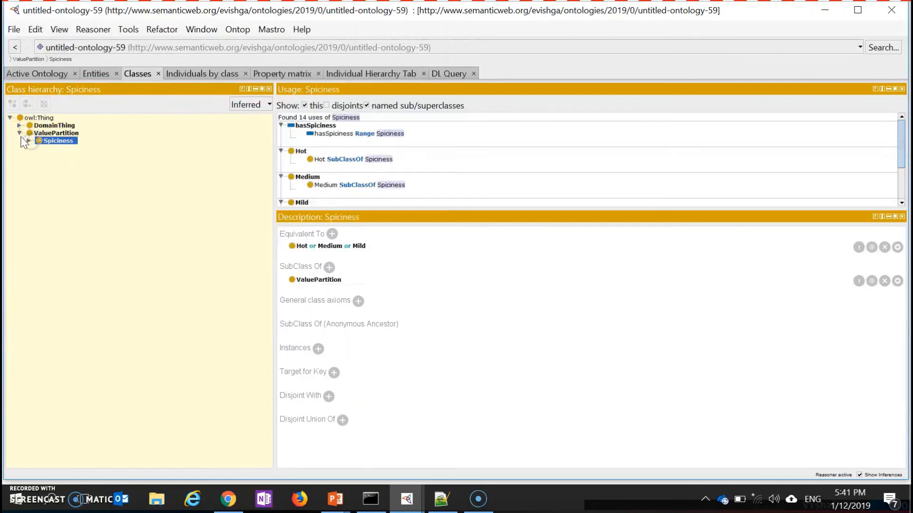
click(20, 134)
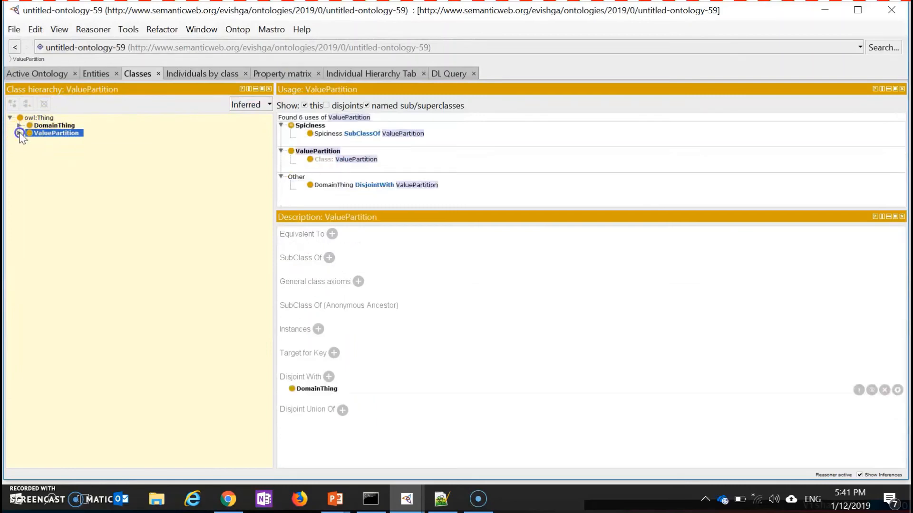
- Stop the running reasoner, expand owl:Thing in the inferred hierarchy, and start the HermiT reasoner again
click(94, 30)
click(107, 77)
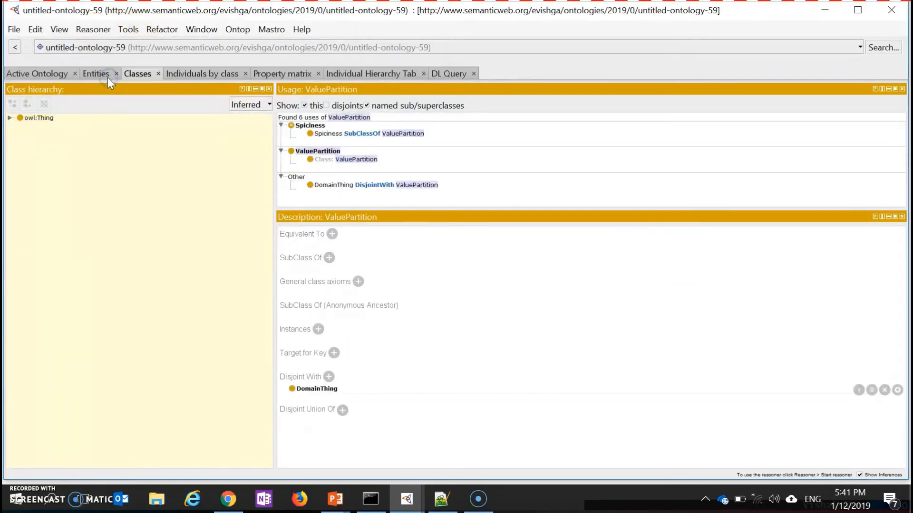
click(9, 117)
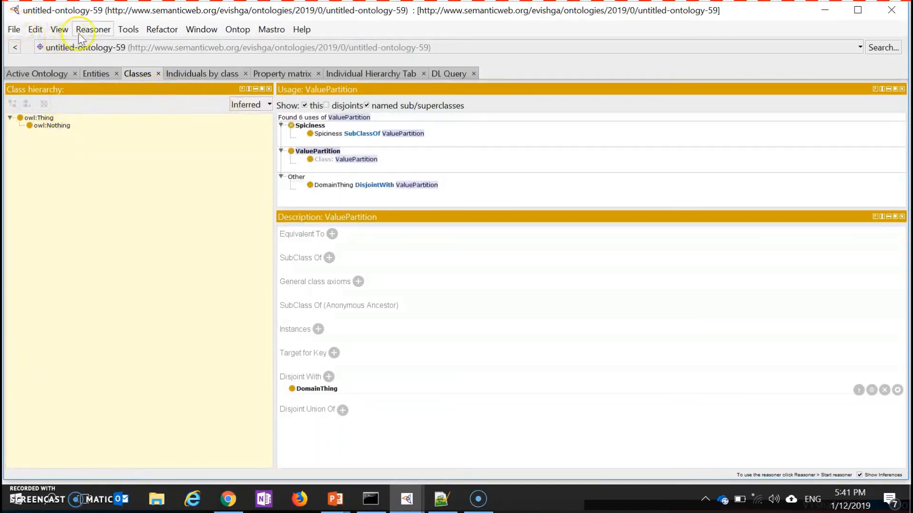
click(96, 29)
click(111, 47)
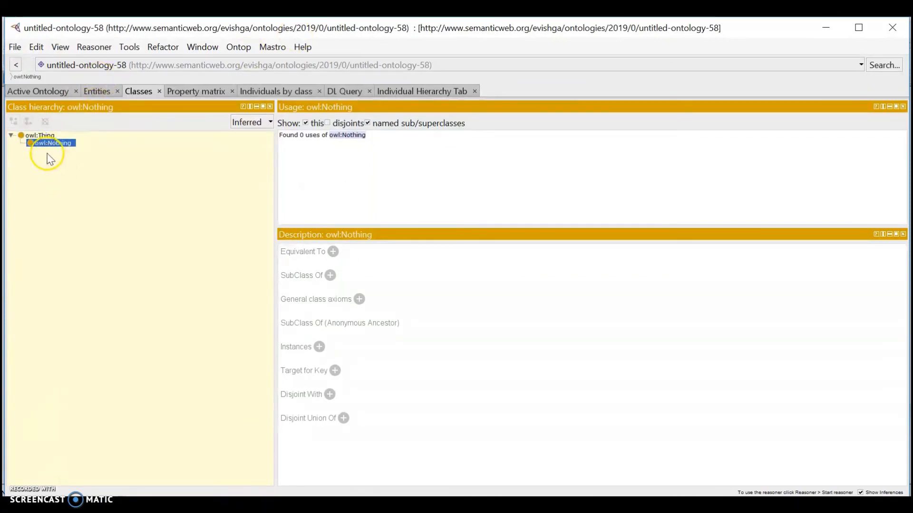
click(95, 48)
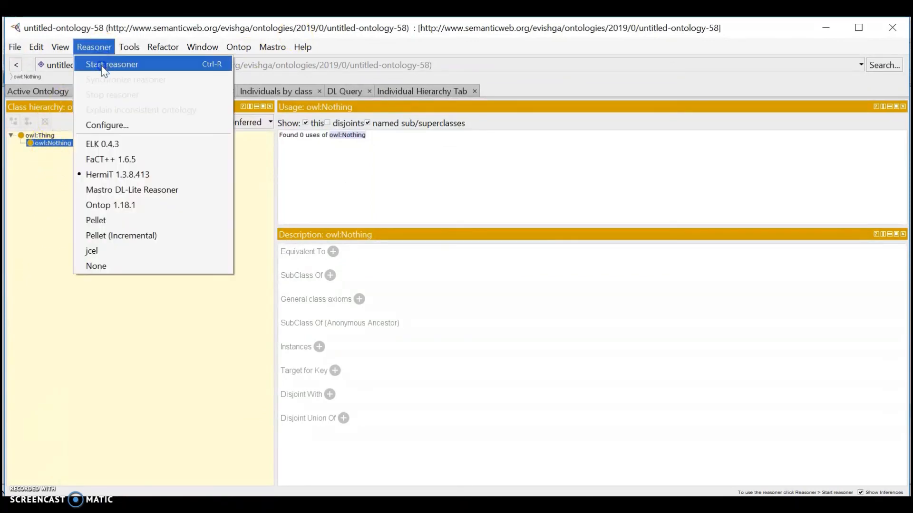
click(102, 61)
- Expand the inferred hierarchy through DomainThing, Food and Pizza to examine the subclasses of CheesyPizza, InterestingPizza and NamedPizza
click(10, 136)
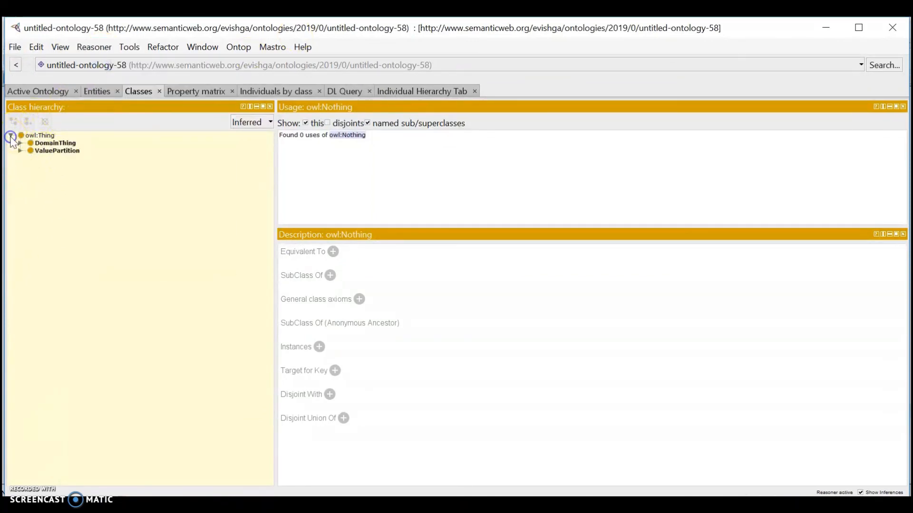
click(20, 143)
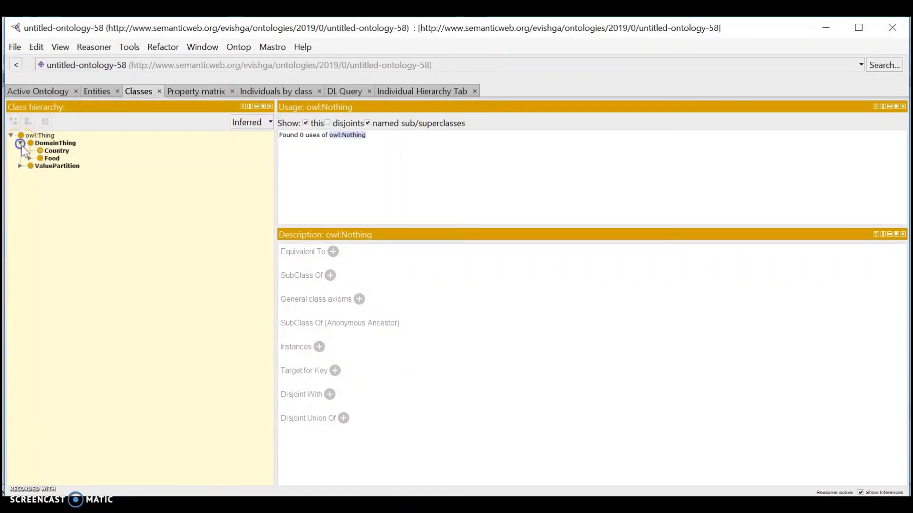
click(20, 166)
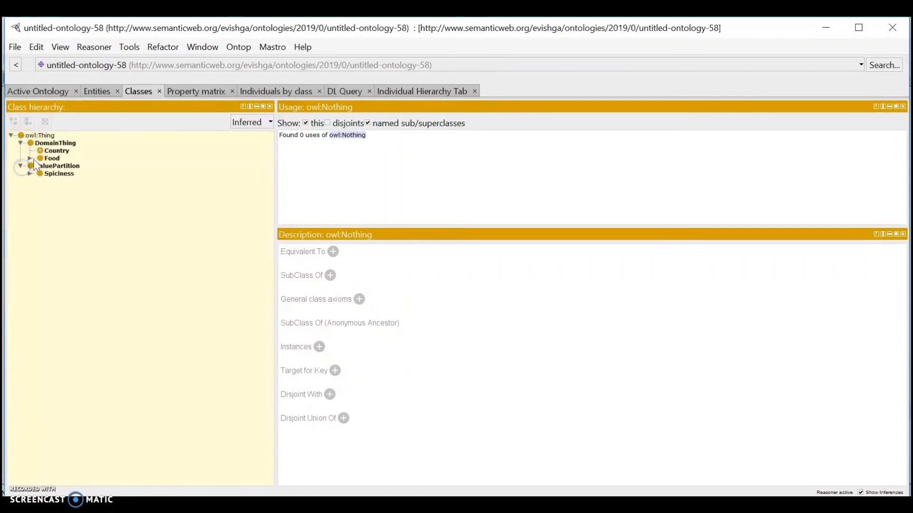
click(30, 159)
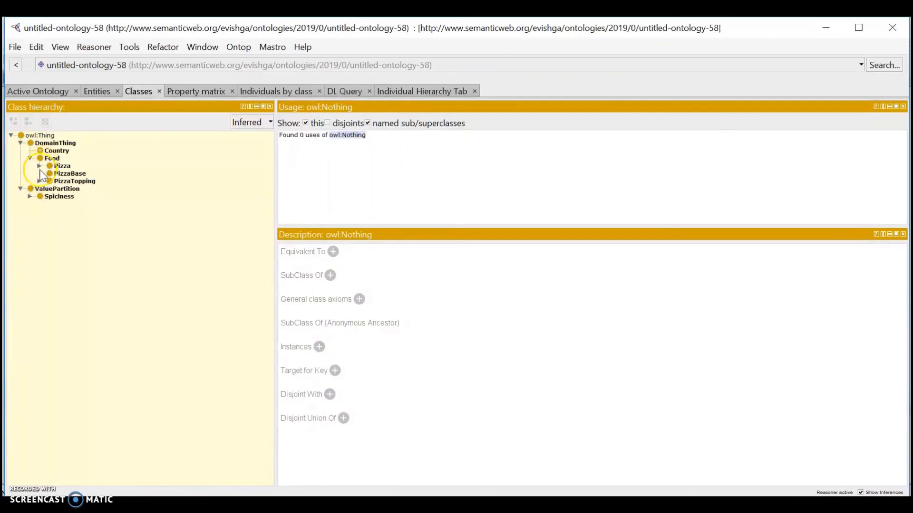
click(40, 166)
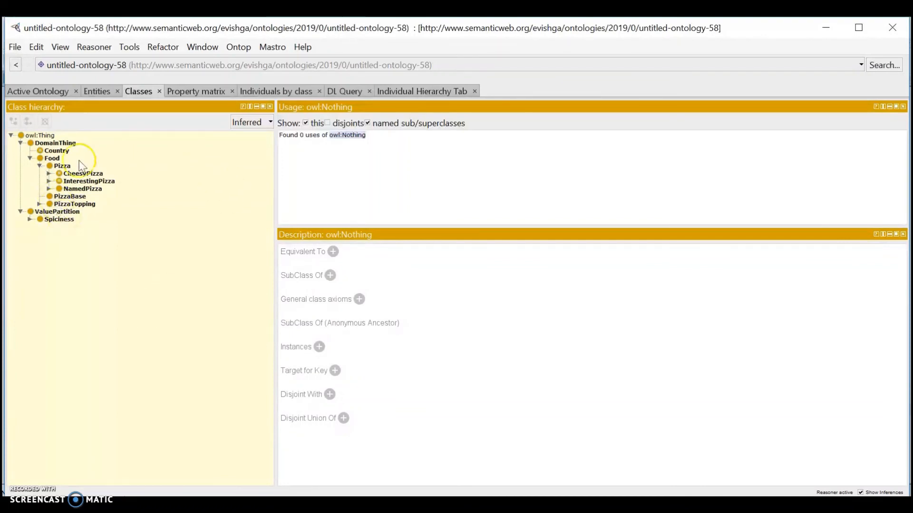
click(49, 174)
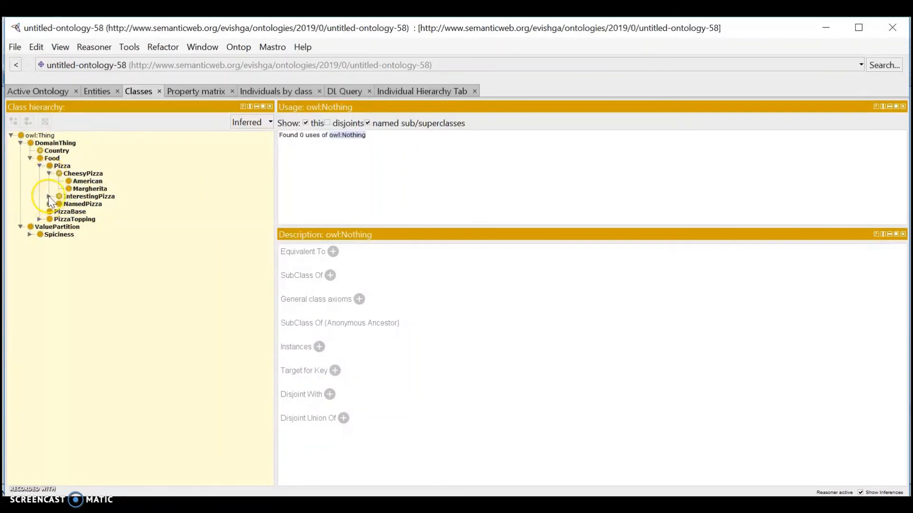
click(49, 197)
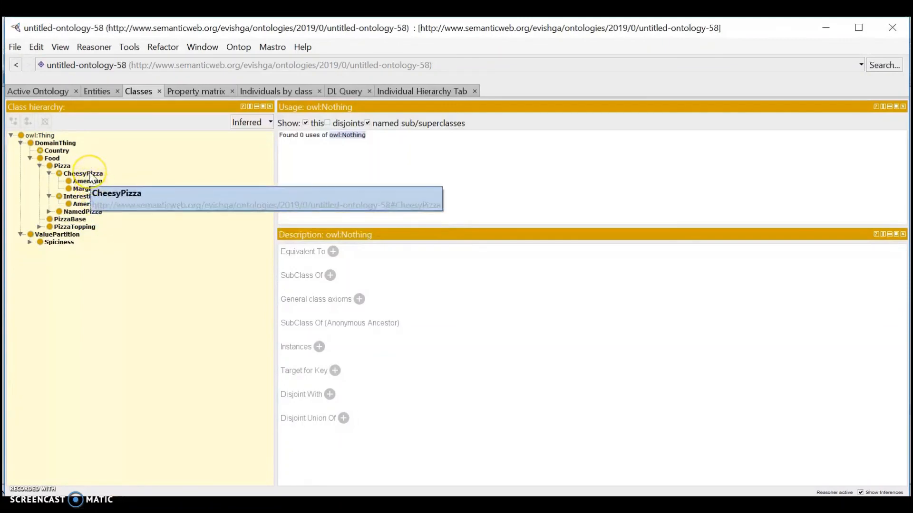
click(49, 212)
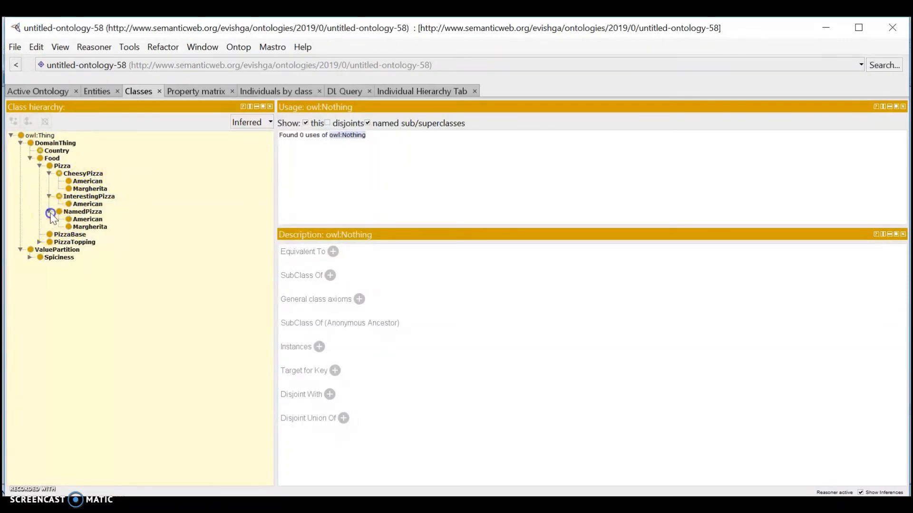
- Switch the class hierarchy to the Asserted view and examine the definition of the CheesyPizza class
click(256, 123)
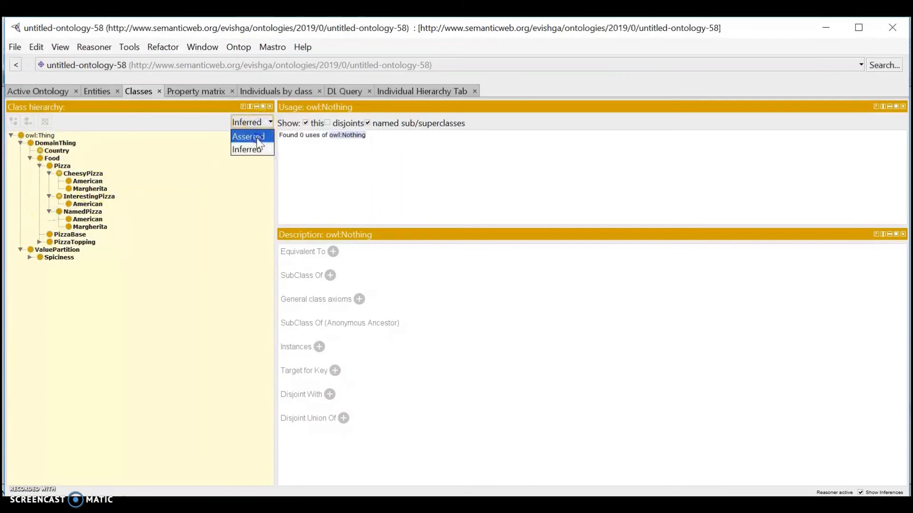
click(256, 137)
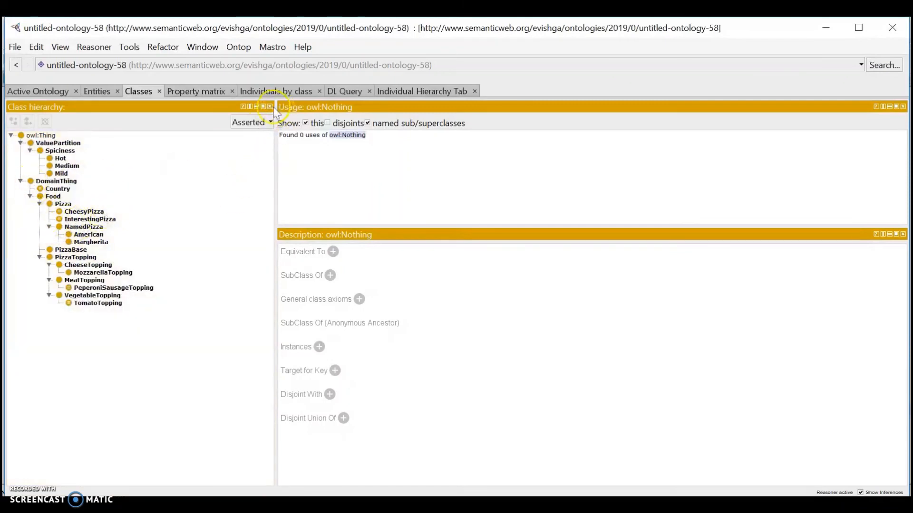
click(84, 212)
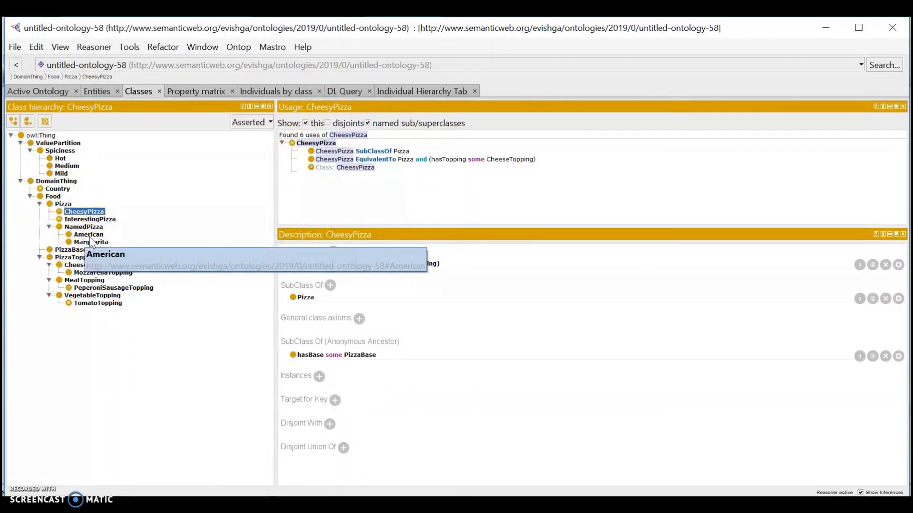
- Return to the Inferred view, examine American under CheesyPizza, and expand PizzaTopping down to the CheeseTopping subclasses
click(254, 122)
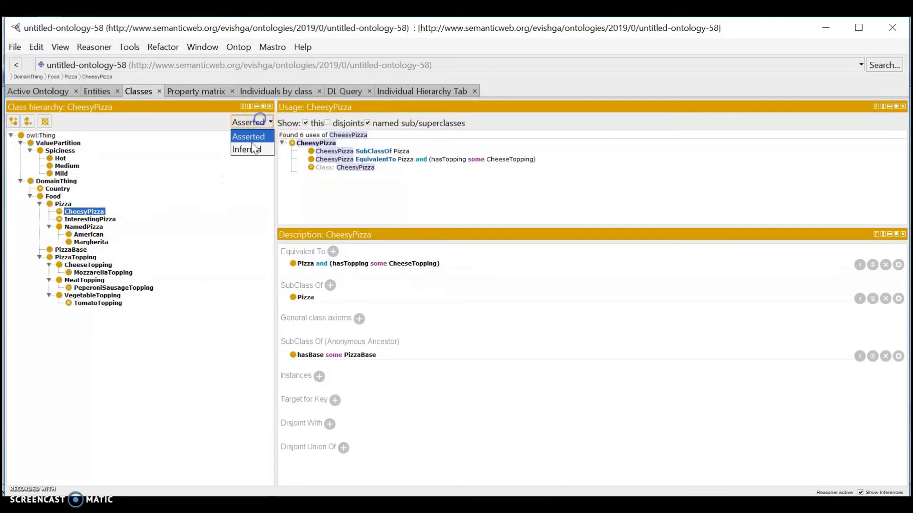
click(249, 150)
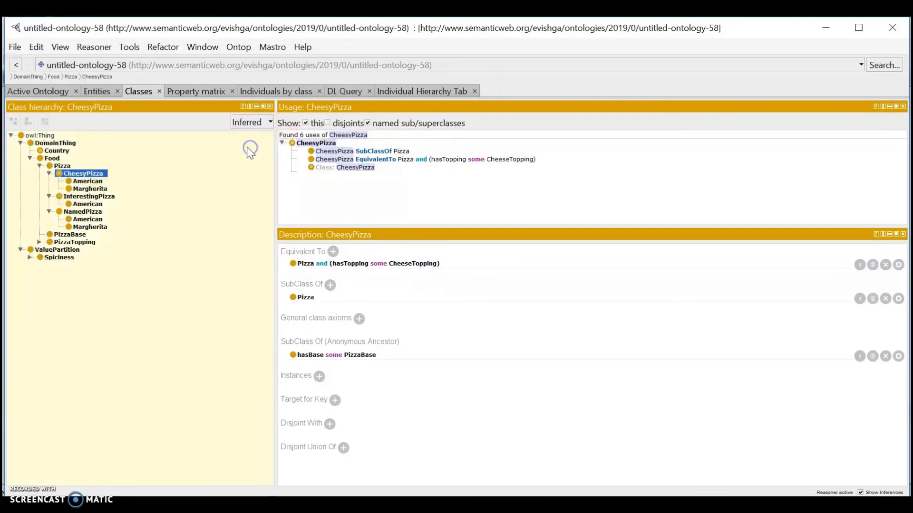
click(88, 182)
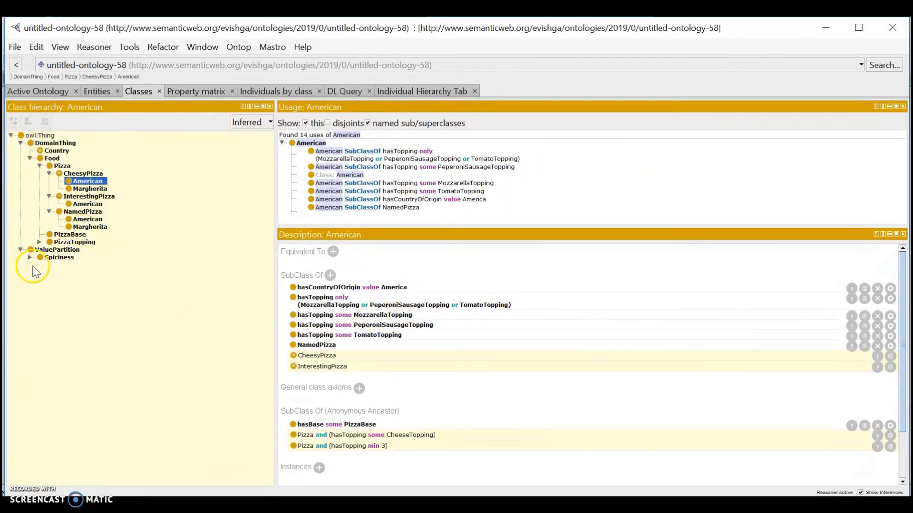
click(39, 242)
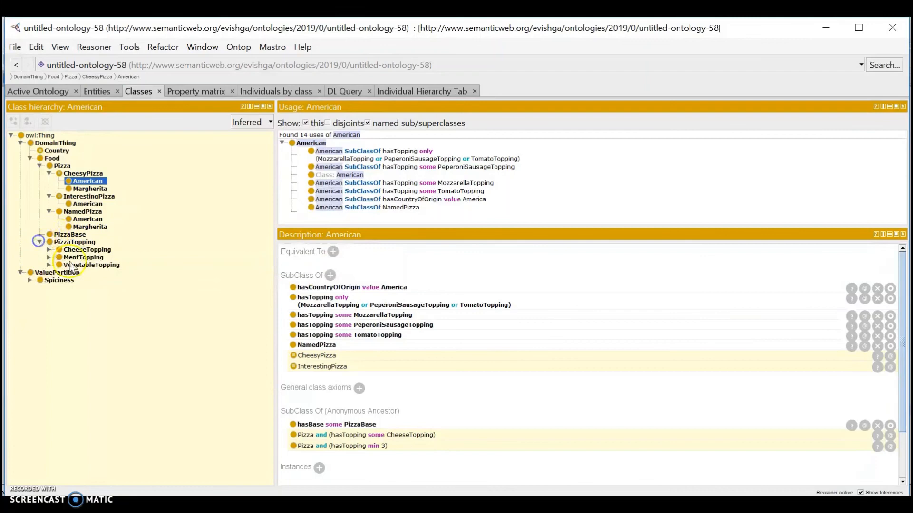
click(48, 250)
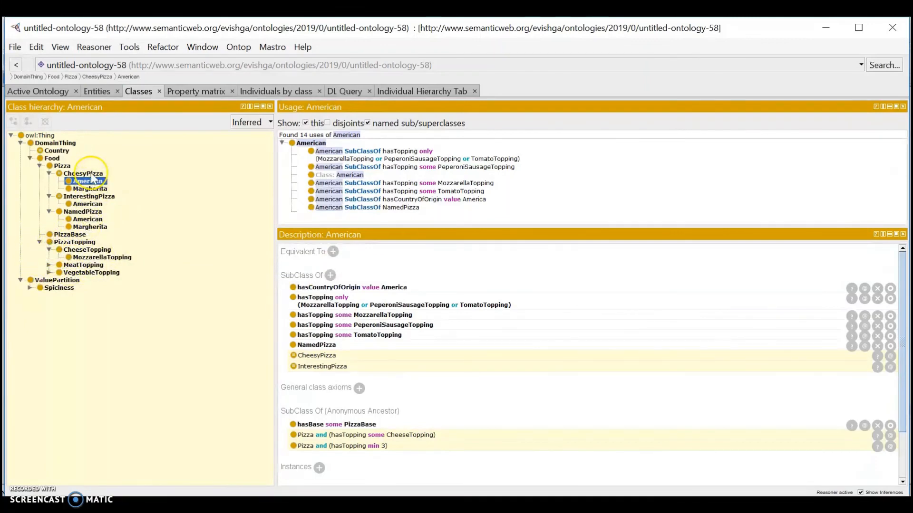
- Compare the InterestingPizza definition with the topping restrictions and inferred superclasses of Margherita and American
click(92, 196)
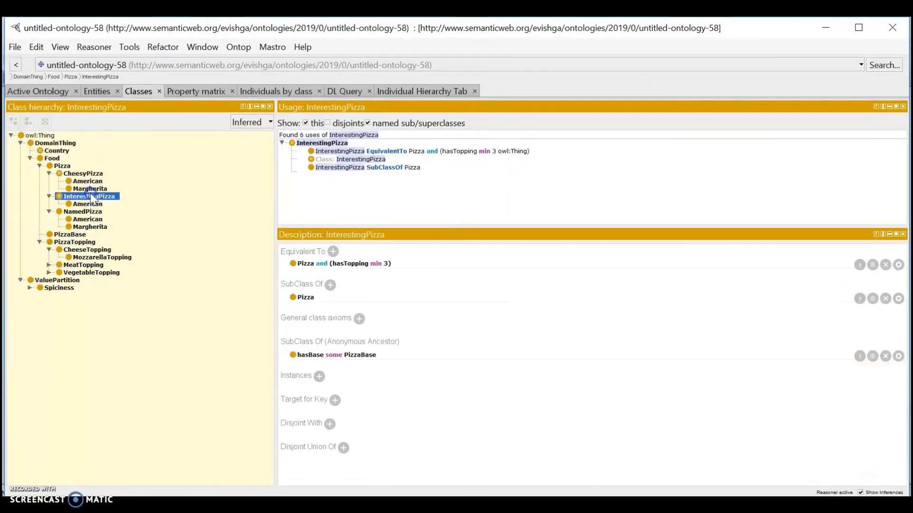
click(86, 190)
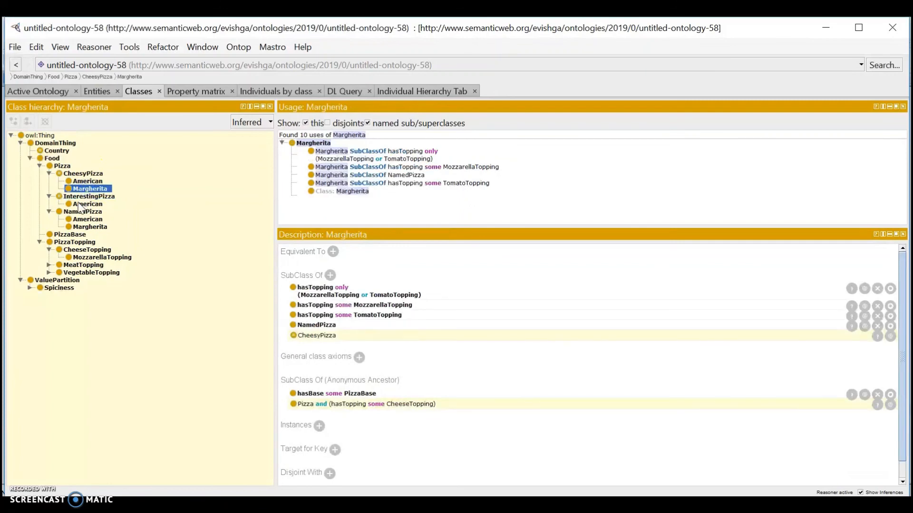
click(80, 205)
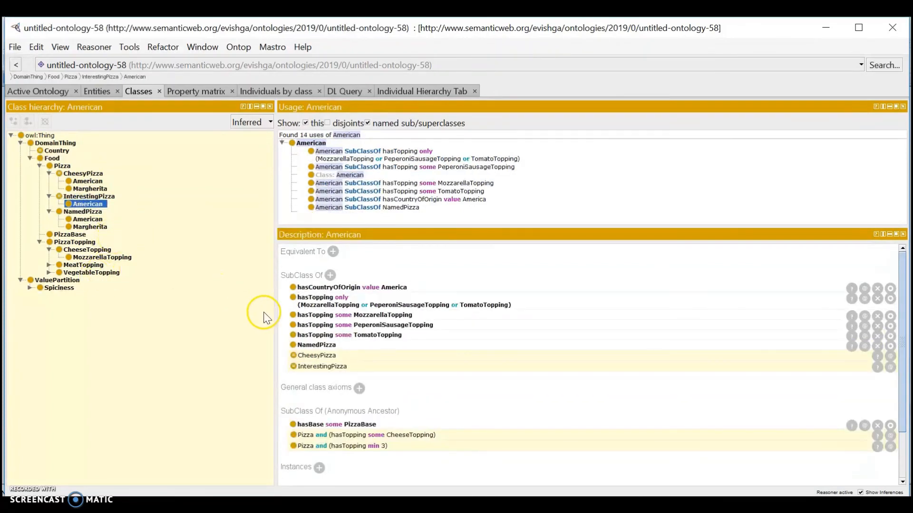
click(83, 197)
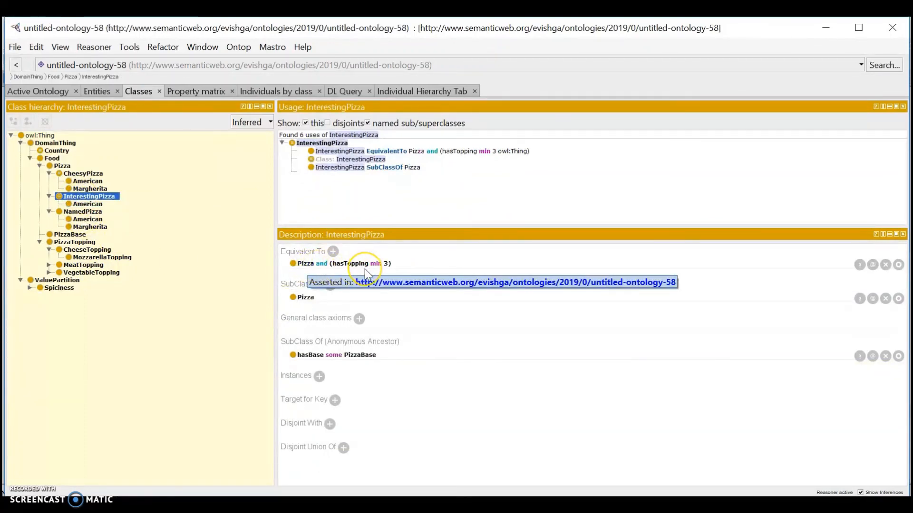
click(88, 205)
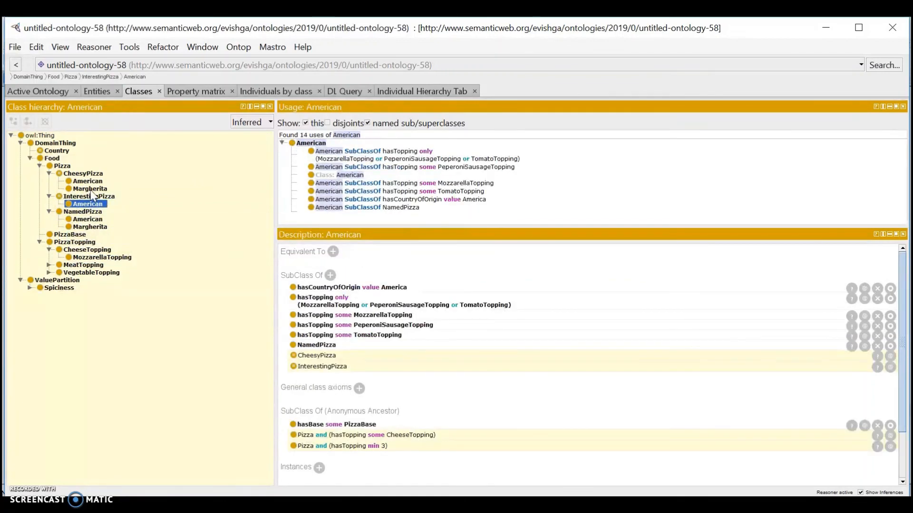
click(145, 275)
click(139, 268)
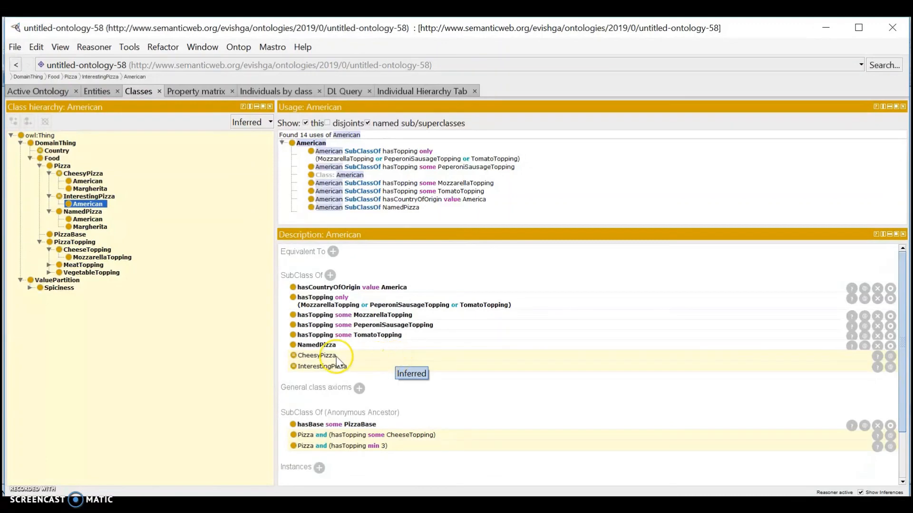
- Examine the characteristics, domains and ranges of the object properties hasTopping, hasBase, hasSpiciness and hasCountryOfOrigin
click(93, 92)
click(33, 107)
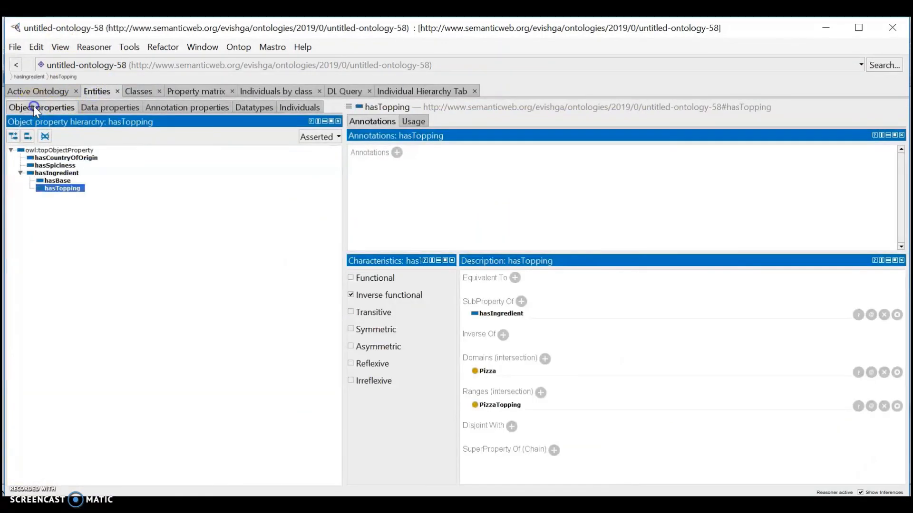
click(62, 181)
click(57, 166)
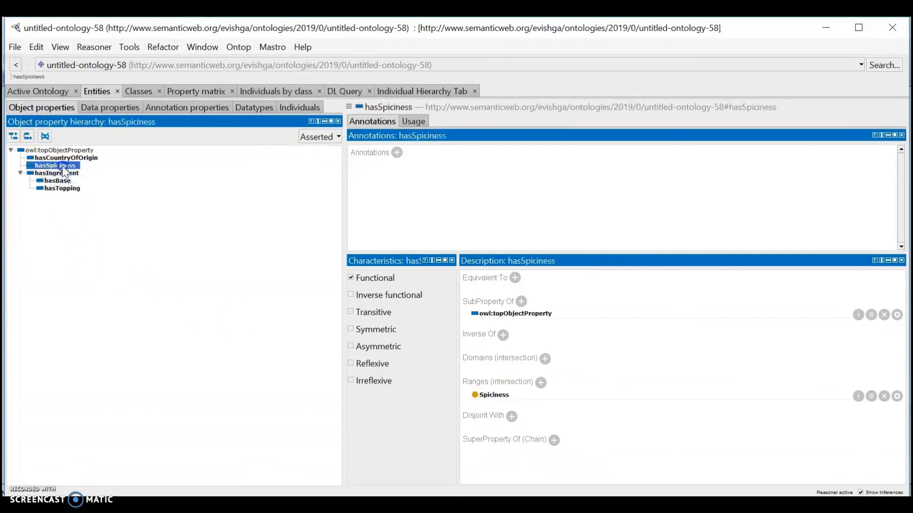
click(60, 159)
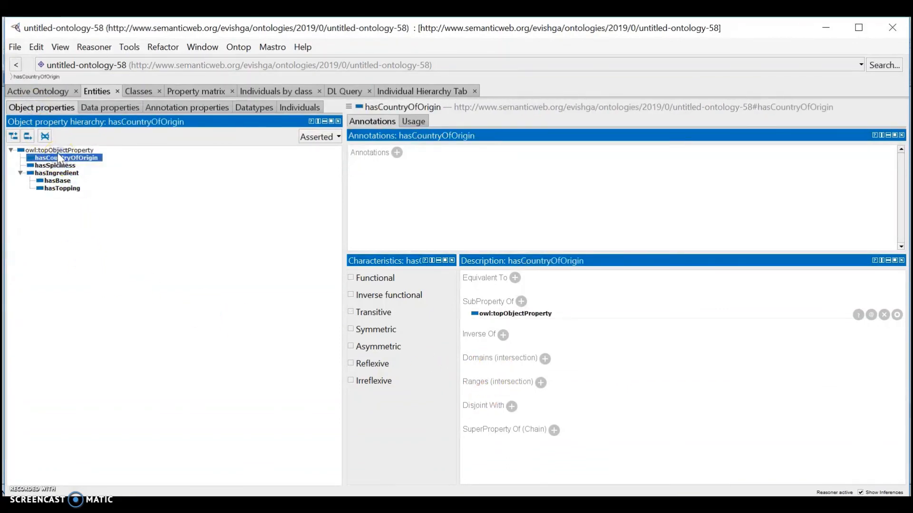
- Return to the inferred class hierarchy and review the usage axioms and description of the American class
click(139, 92)
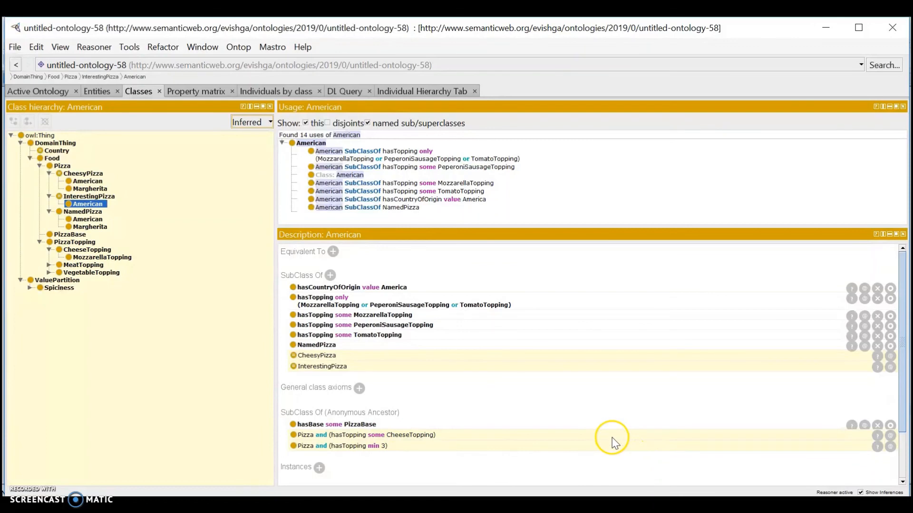
mouse_move(613, 438)
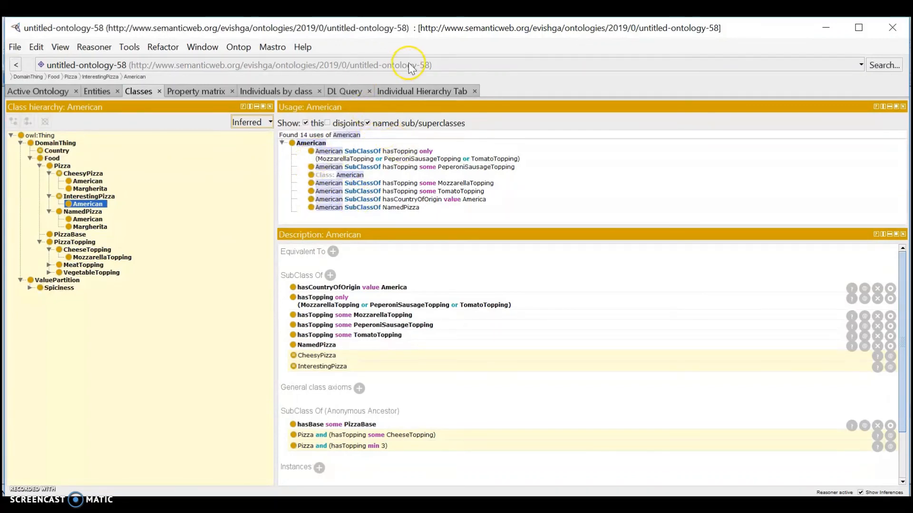
click(325, 203)
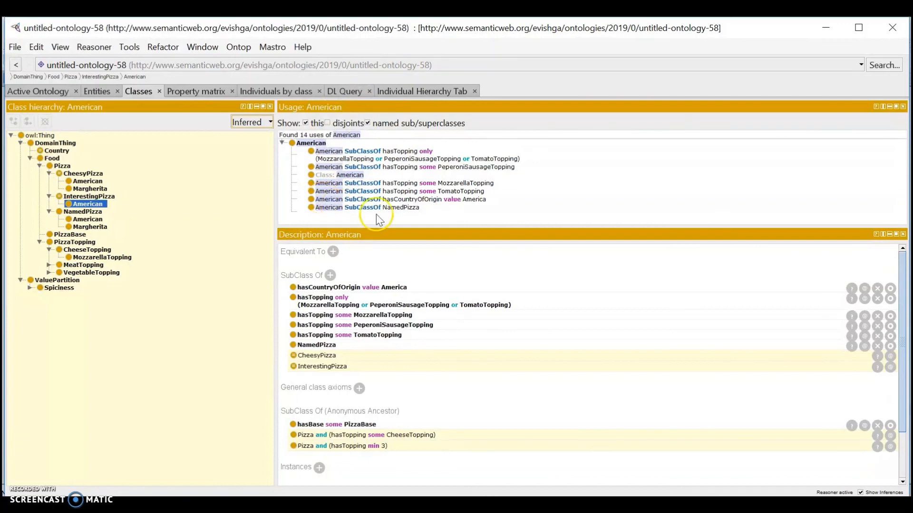
click(334, 166)
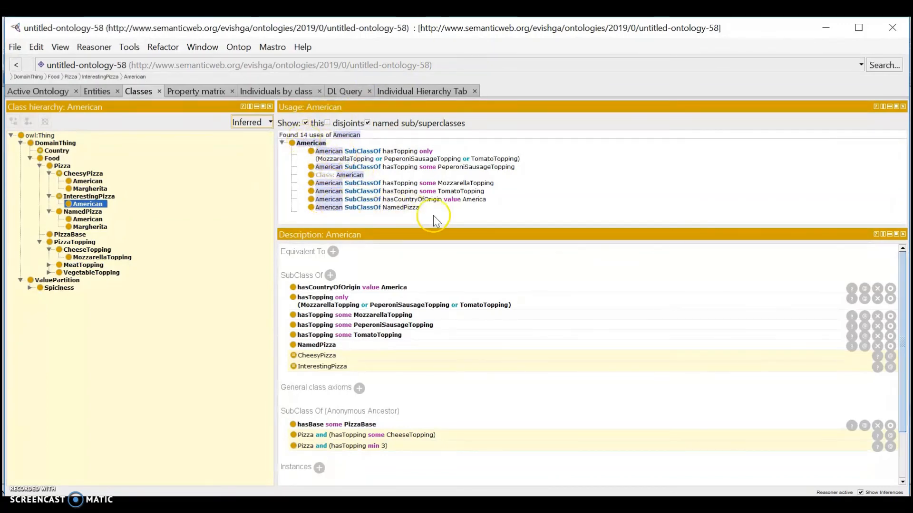
- Switch to the running PowerPoint slide show with the Closure Axioms & Covering Axioms slide
key(alt+Tab)
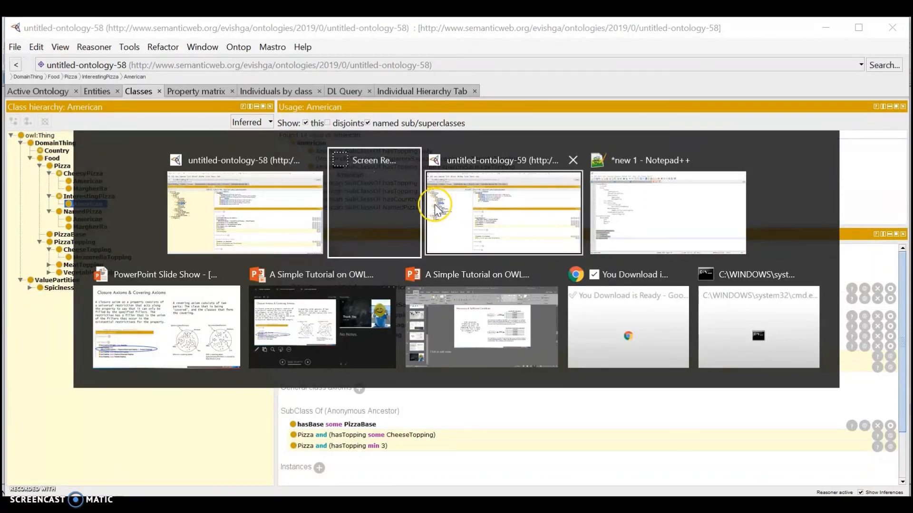
key(alt+Tab)
key(alt+Tab)
key(alt+Tab)
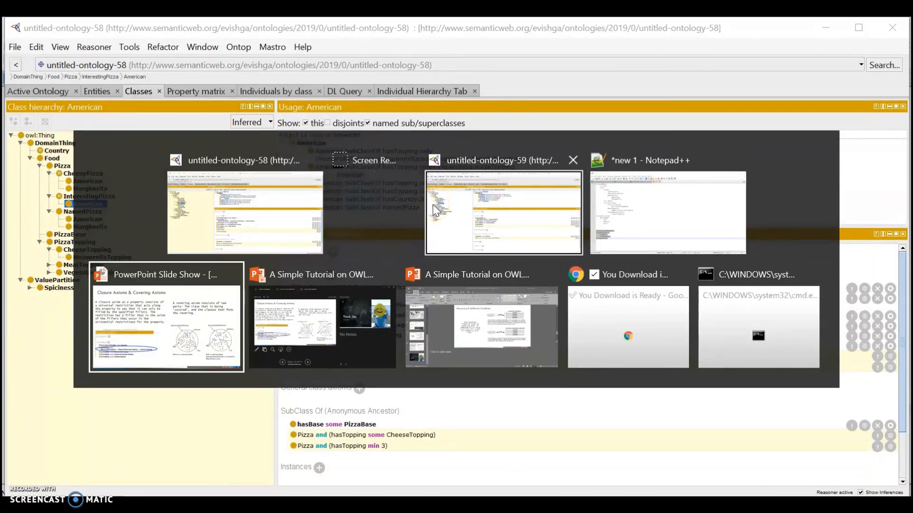